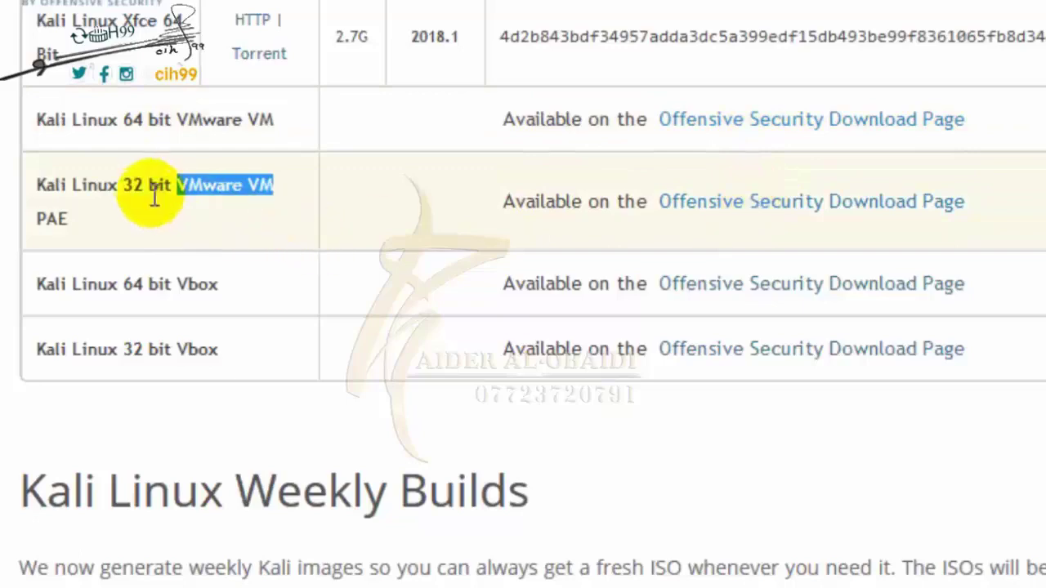
# - Examine the Kali Linux VMware and Vbox image rows and the secure download and key verification instructions
pyautogui.click(156, 261)
pyautogui.moveTo(226, 285); pyautogui.dragTo(135, 294)
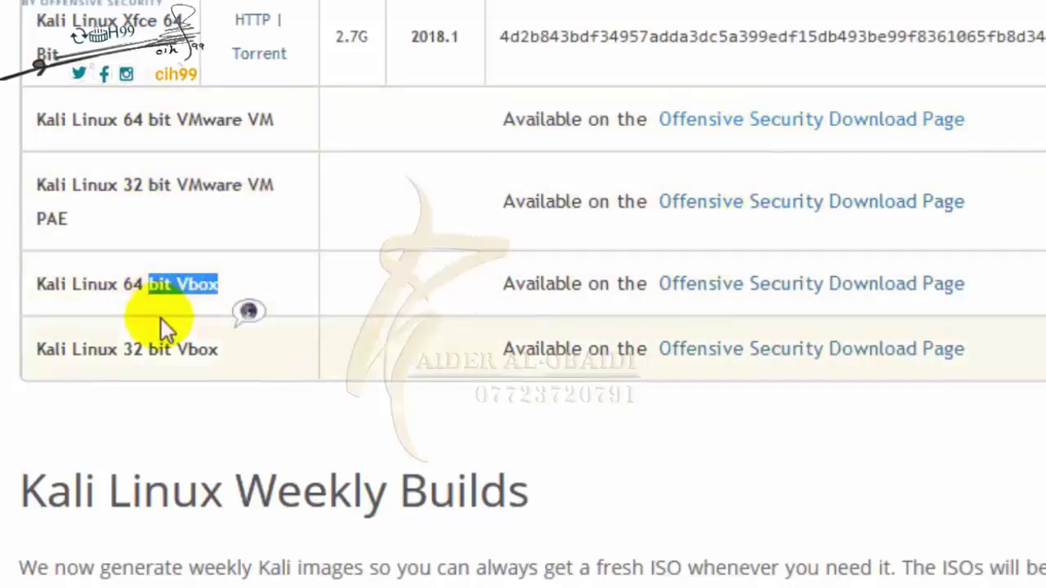
pyautogui.click(300, 273)
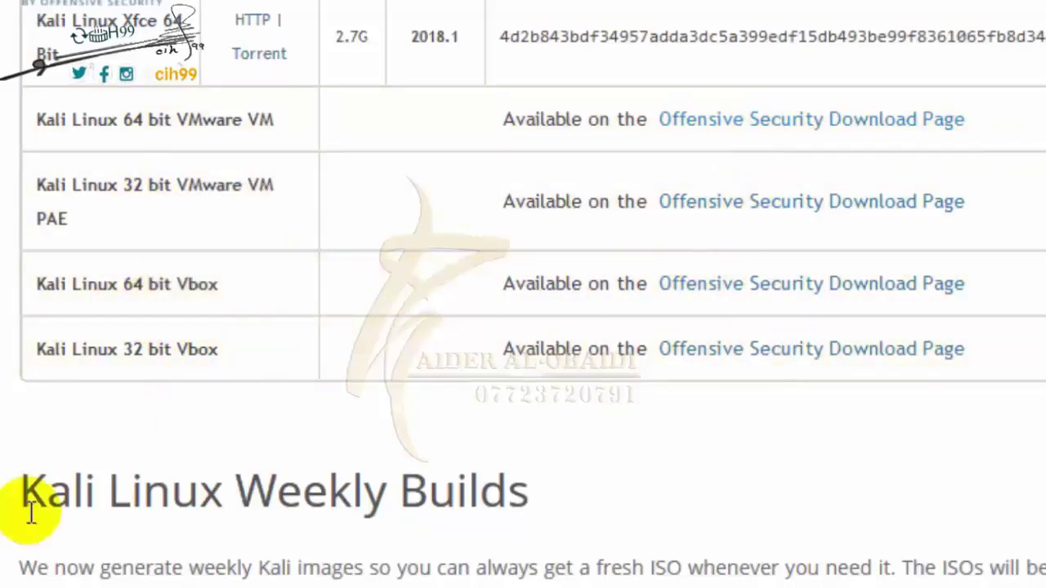
pyautogui.scroll(-10, 429, 323)
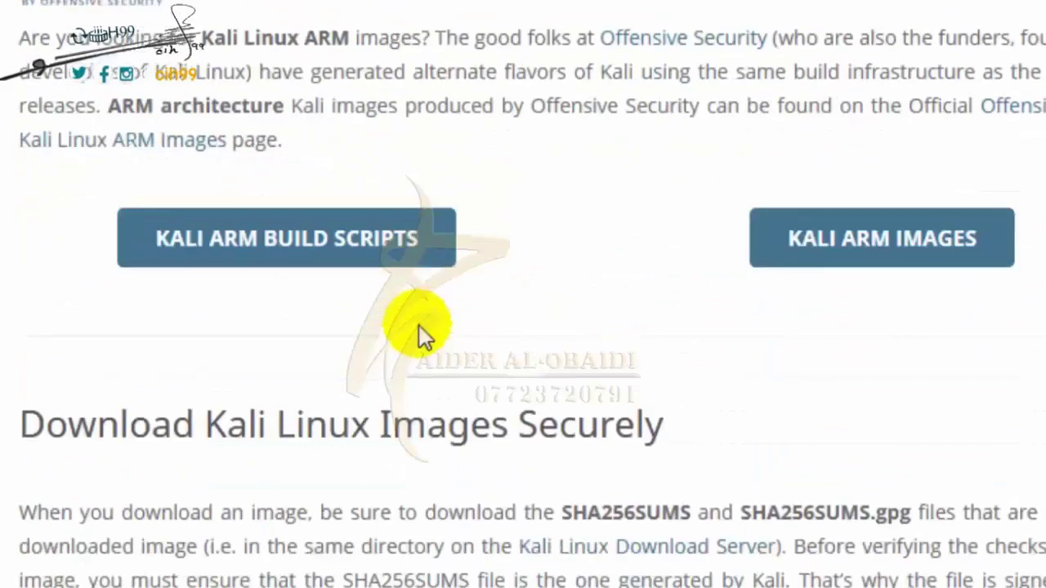
pyautogui.scroll(-5, 420, 329)
pyautogui.scroll(3, 421, 335)
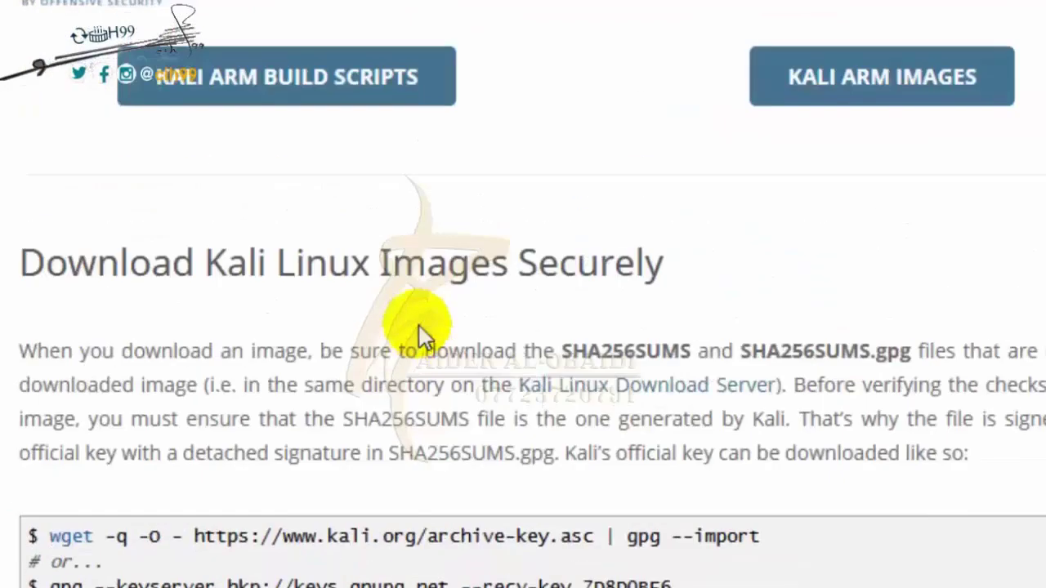
pyautogui.moveTo(296, 263); pyautogui.dragTo(499, 289)
pyautogui.scroll(-5, 456, 288)
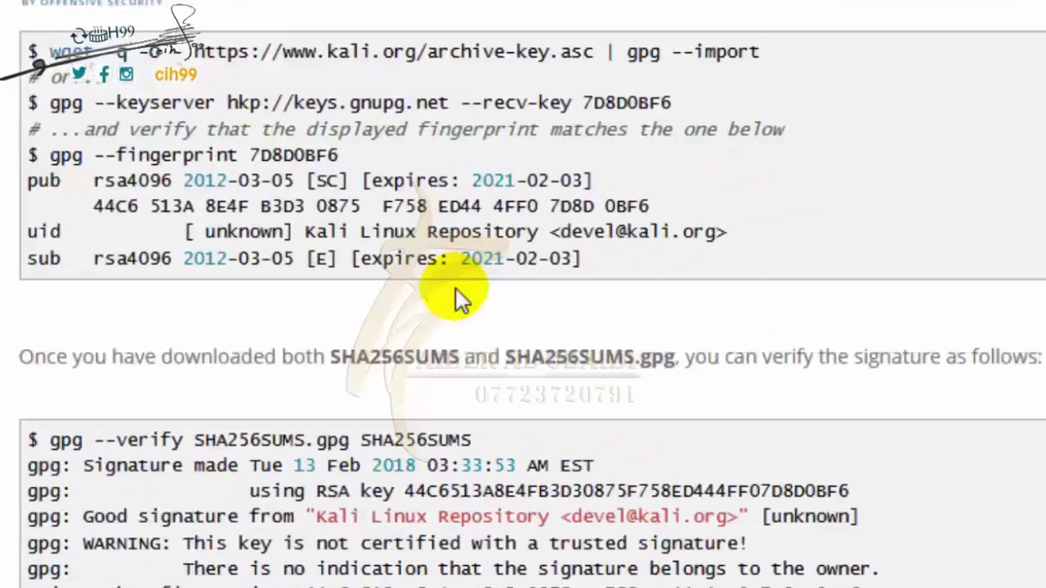
pyautogui.scroll(2, 725, 473)
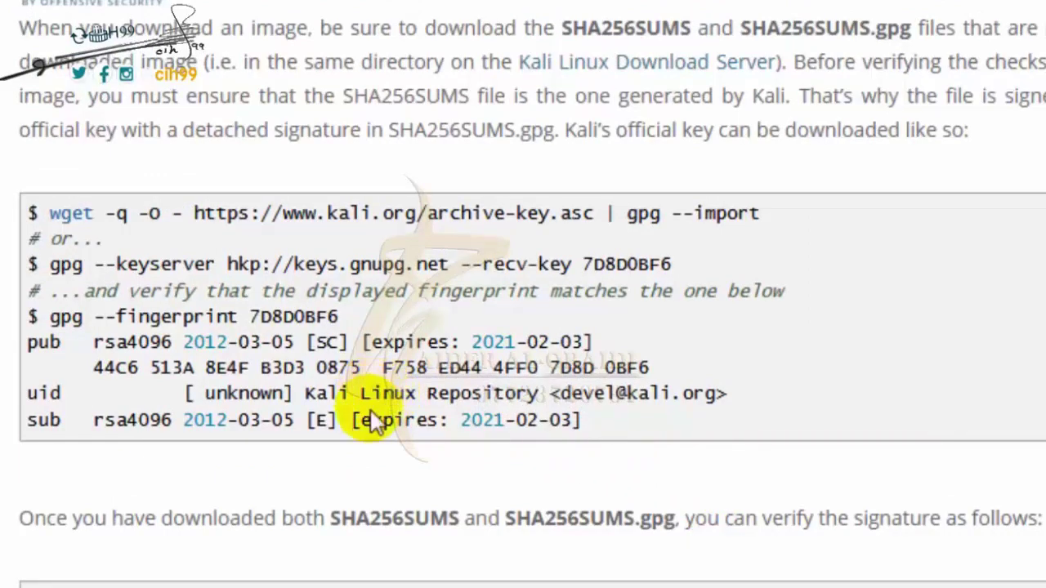
pyautogui.moveTo(462, 420); pyautogui.dragTo(572, 420)
pyautogui.scroll(20, 396, 368)
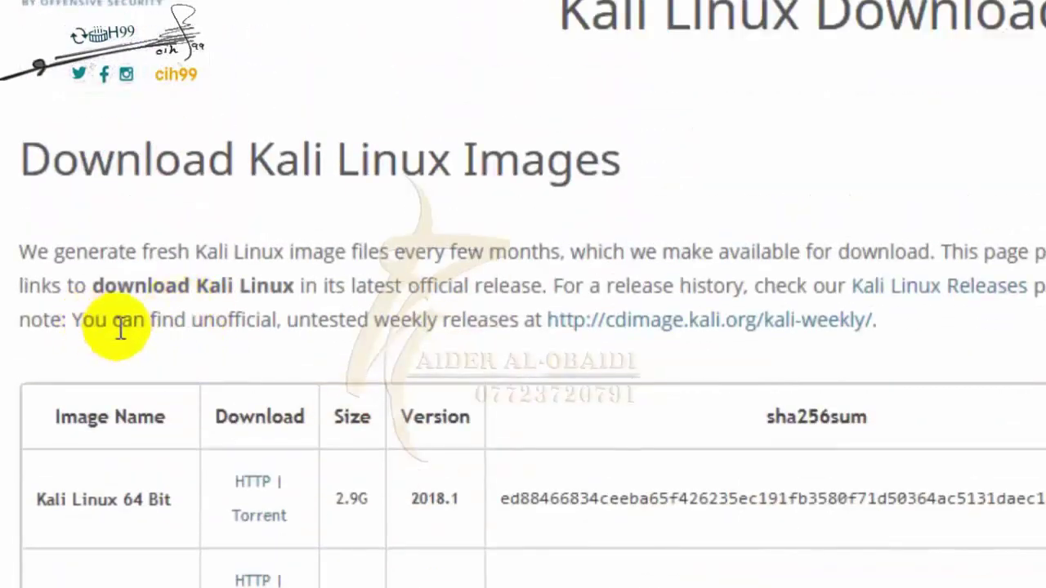
# - Open the HTTP download for the Kali Linux 64 Bit image, version 2018.1
pyautogui.scroll(-6, 184, 302)
pyautogui.scroll(2, 222, 264)
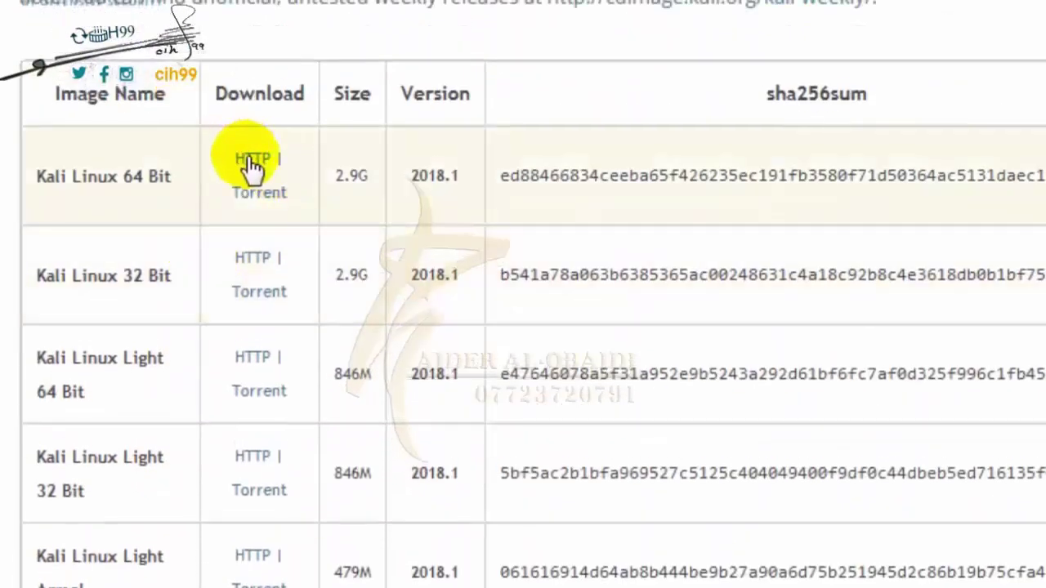
pyautogui.moveTo(169, 177); pyautogui.dragTo(107, 179)
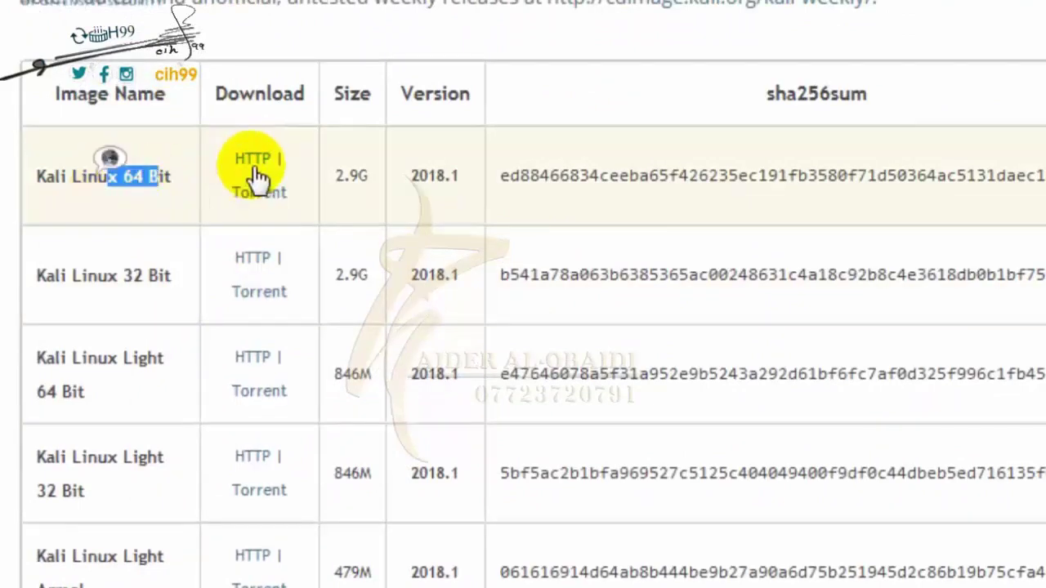
pyautogui.click(258, 171)
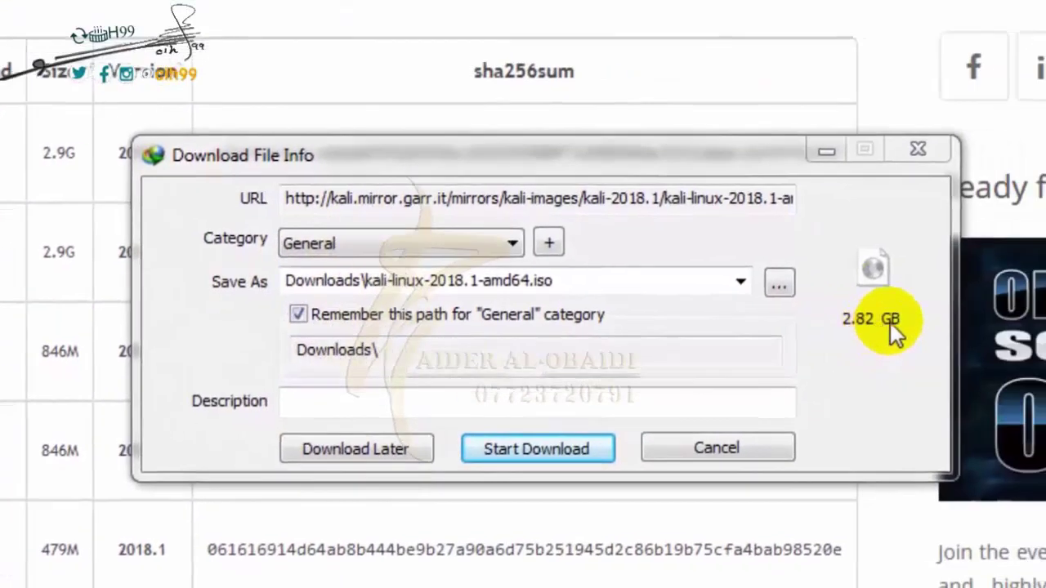
# - Check the file name proposed for the ISO download, and dismiss the download without starting it
pyautogui.moveTo(682, 170); pyautogui.dragTo(572, 161)
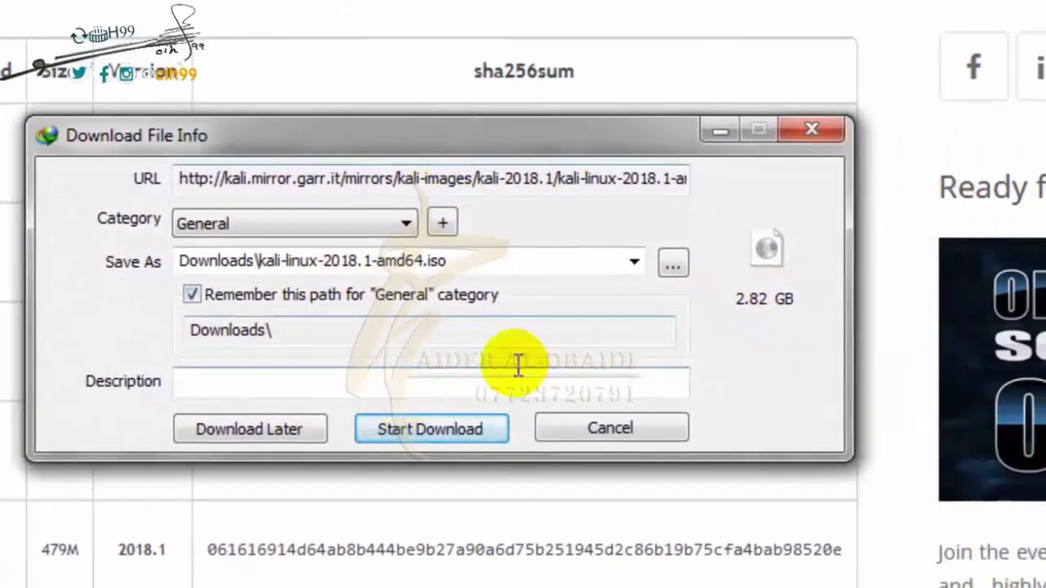
pyautogui.click(458, 268)
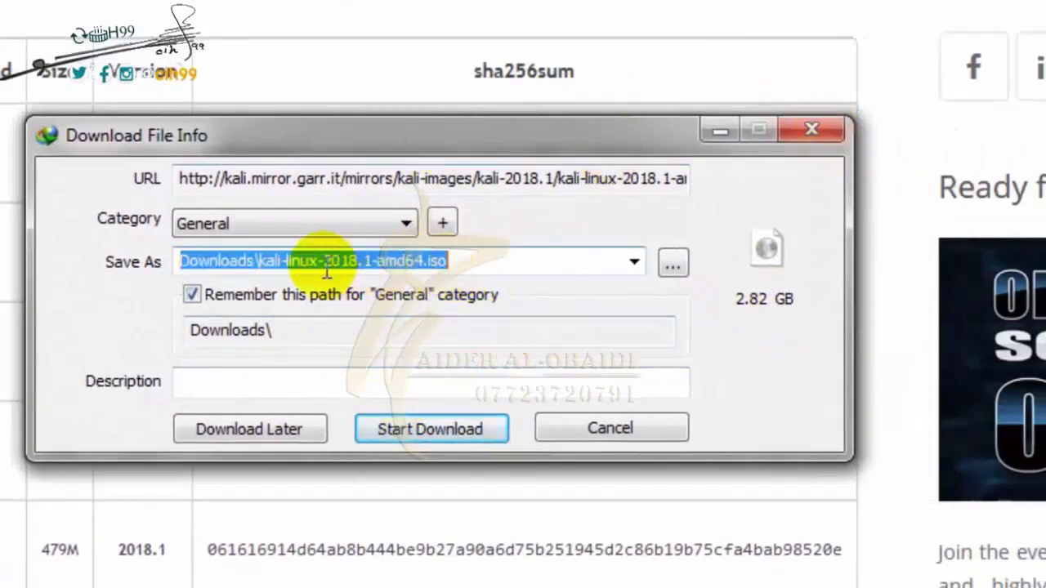
pyautogui.click(260, 260)
pyautogui.moveTo(260, 260); pyautogui.dragTo(441, 264)
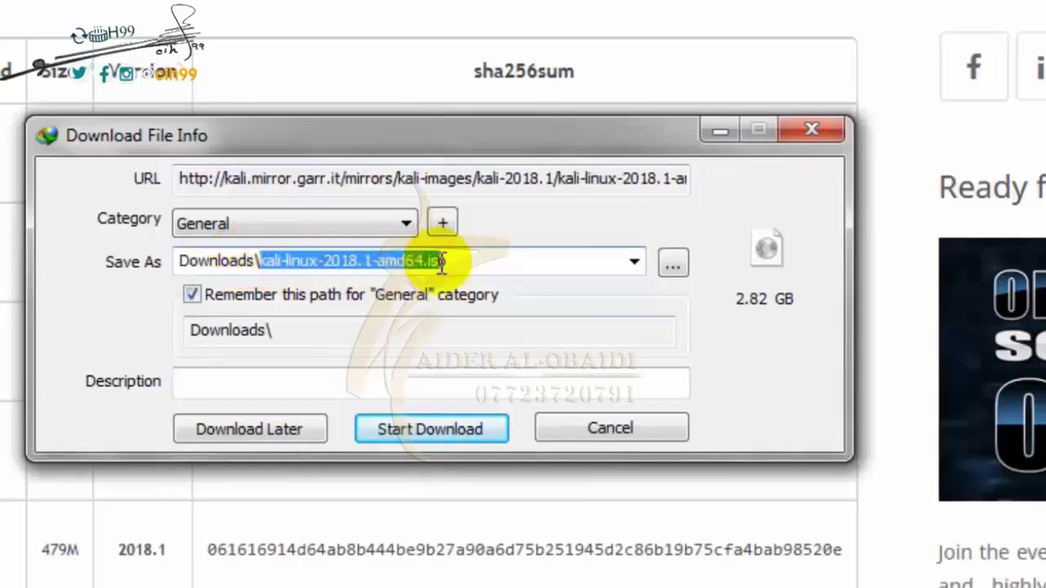
pyautogui.click(812, 129)
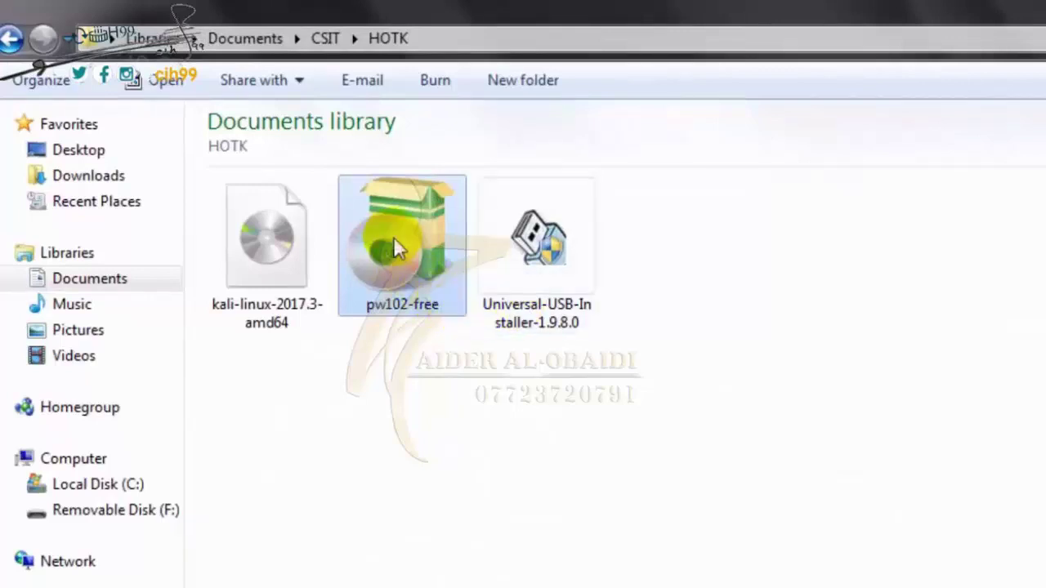
# - Examine the Kali Linux ISO, pw102-free and Universal-USB-Installer-1.9.8.0 files in the HOTK folder
pyautogui.click(536, 261)
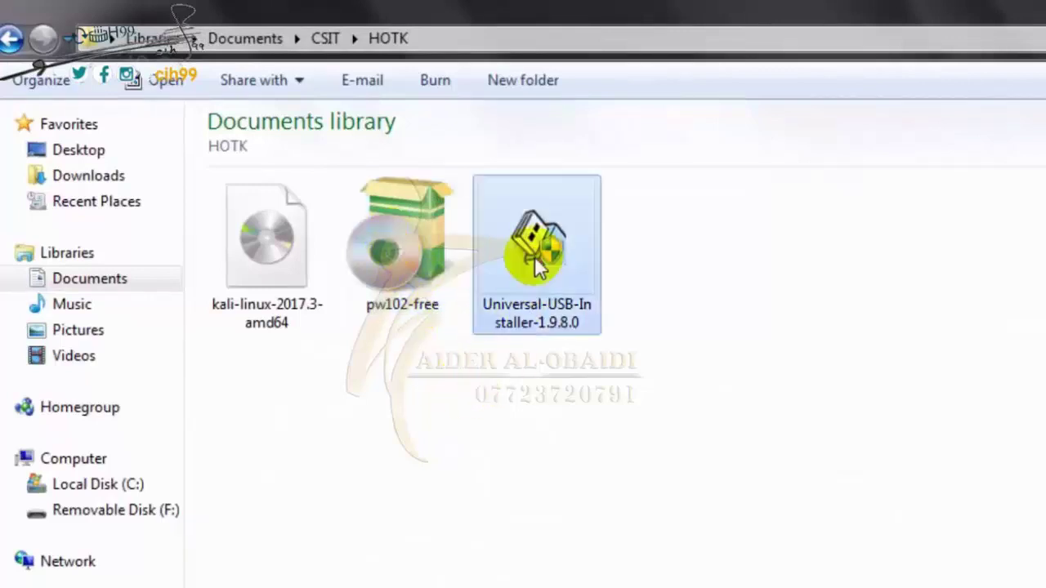
pyautogui.moveTo(243, 385); pyautogui.dragTo(758, 217)
pyautogui.click(759, 264)
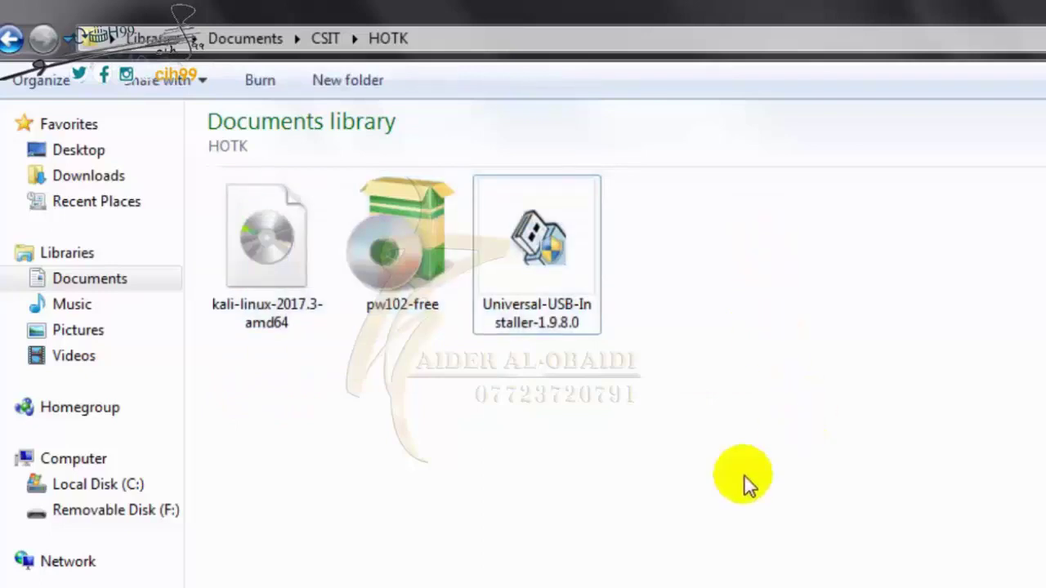
pyautogui.click(258, 251)
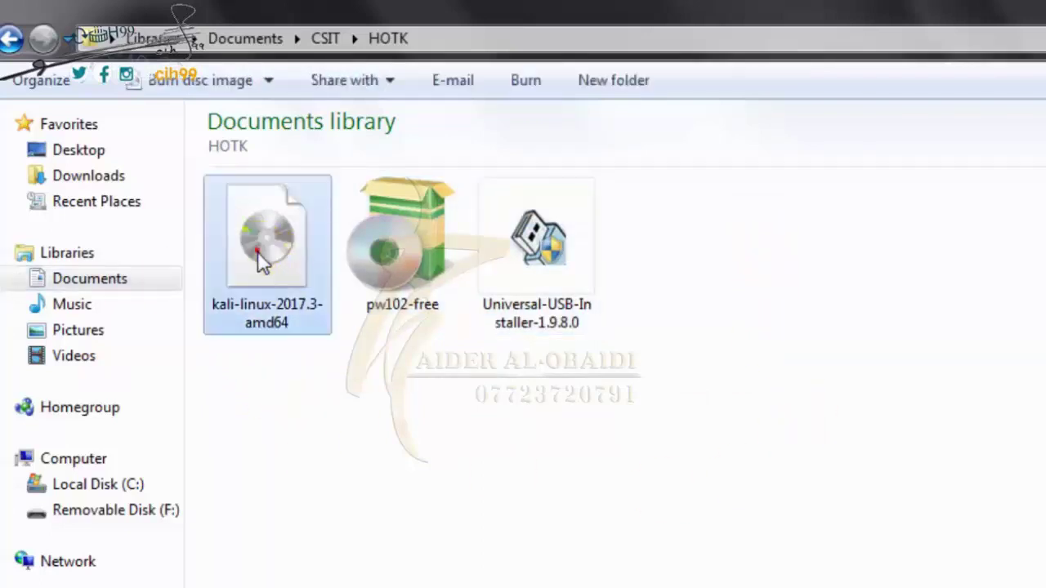
pyautogui.click(14, 8)
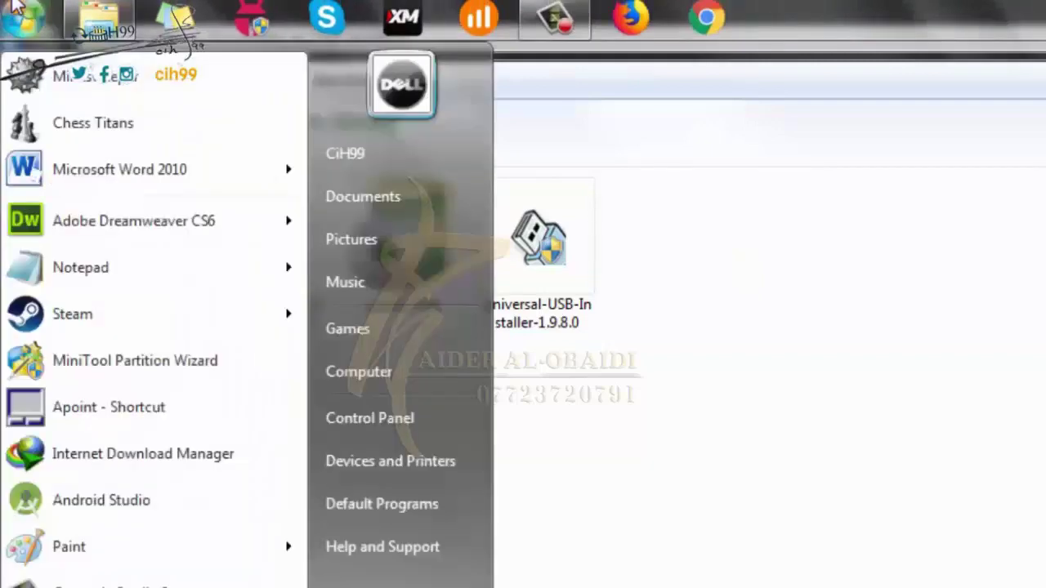
pyautogui.click(672, 448)
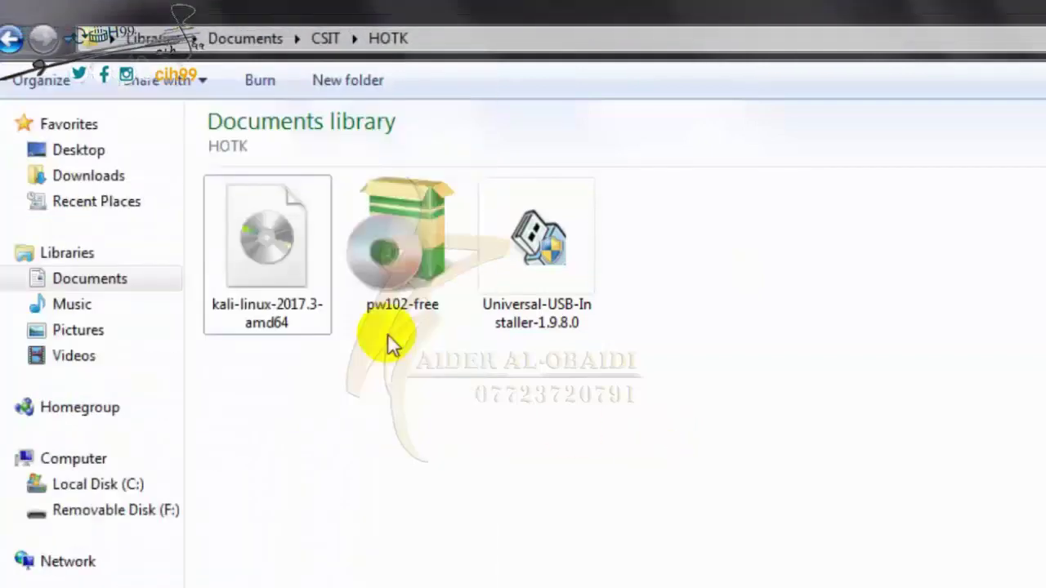
# - Show the computer's drives and dismiss the AutoPlay prompt for the Run Debian GNU/Linux (K:) USB drive
pyautogui.moveTo(96, 4)
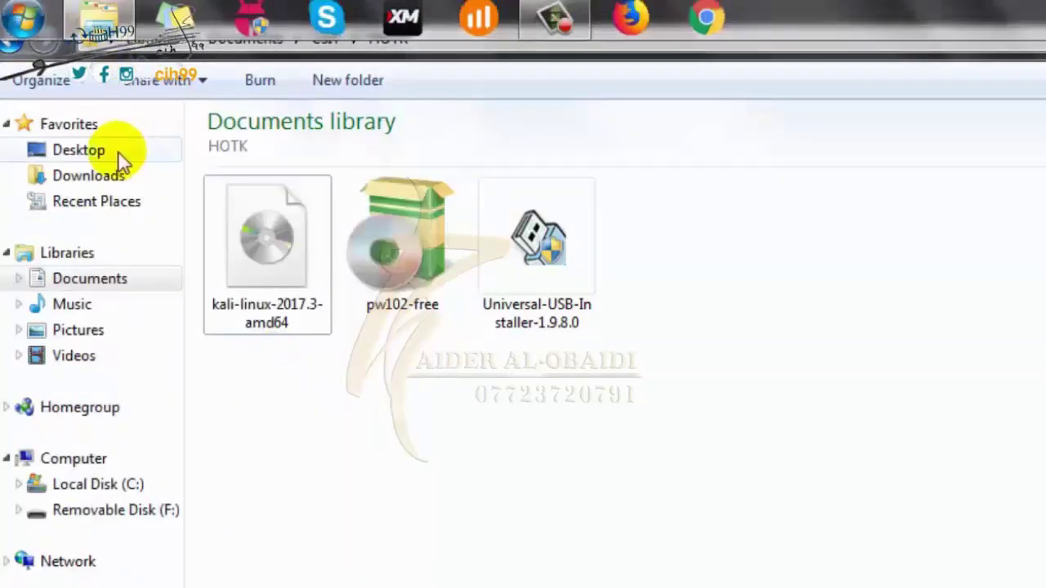
pyautogui.click(100, 461)
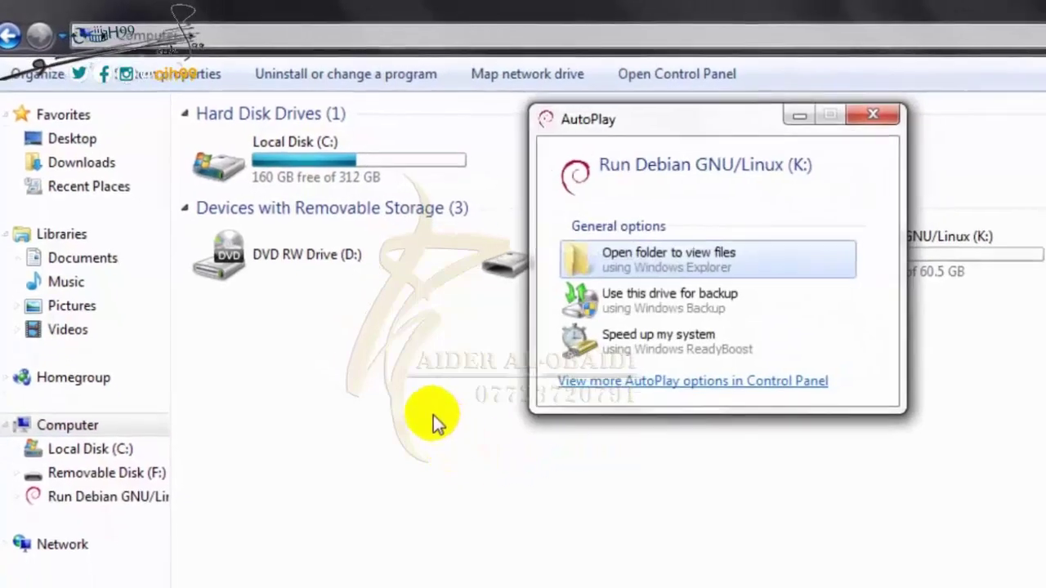
pyautogui.click(805, 106)
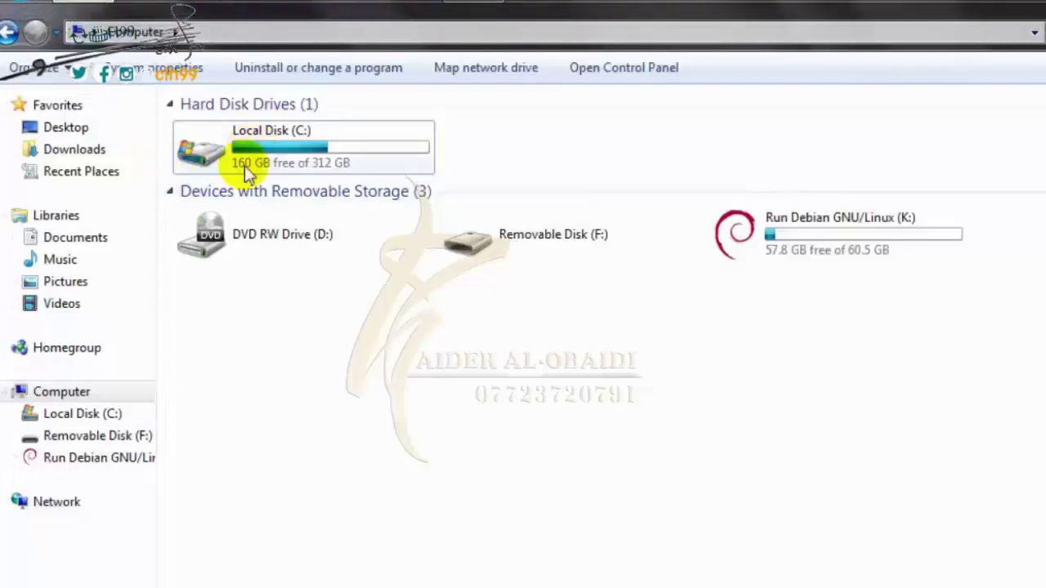
# - Return to the HOTK folder in the Documents library and select the pw102-free installer
pyautogui.click(71, 237)
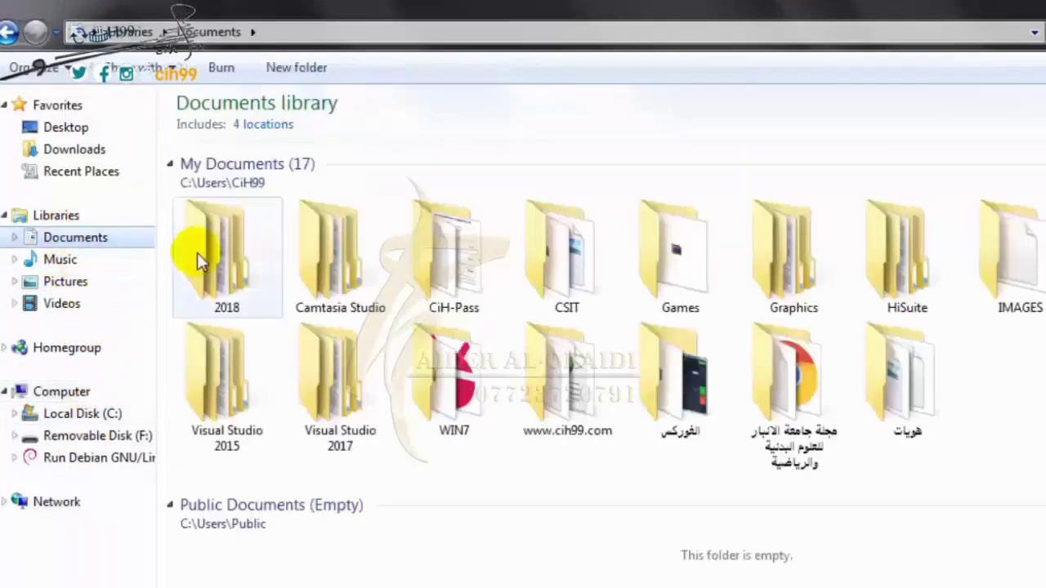
pyautogui.click(7, 32)
pyautogui.click(8, 33)
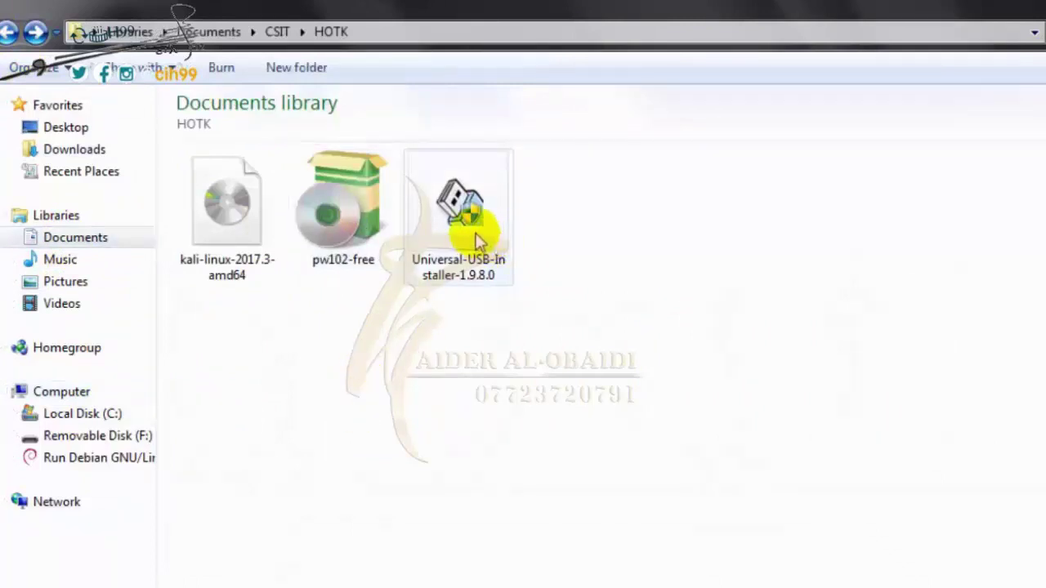
pyautogui.moveTo(477, 236)
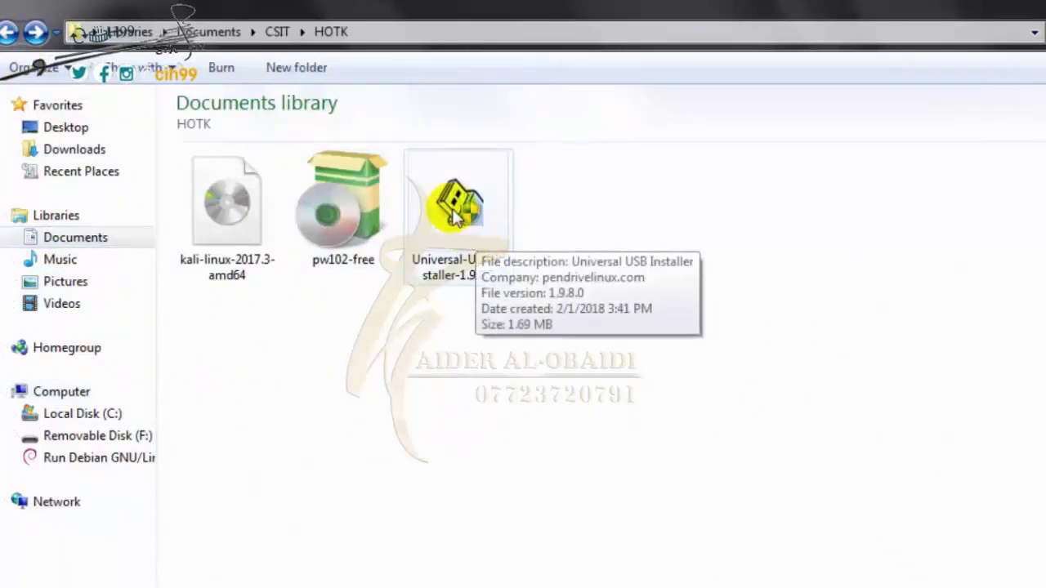
pyautogui.click(347, 216)
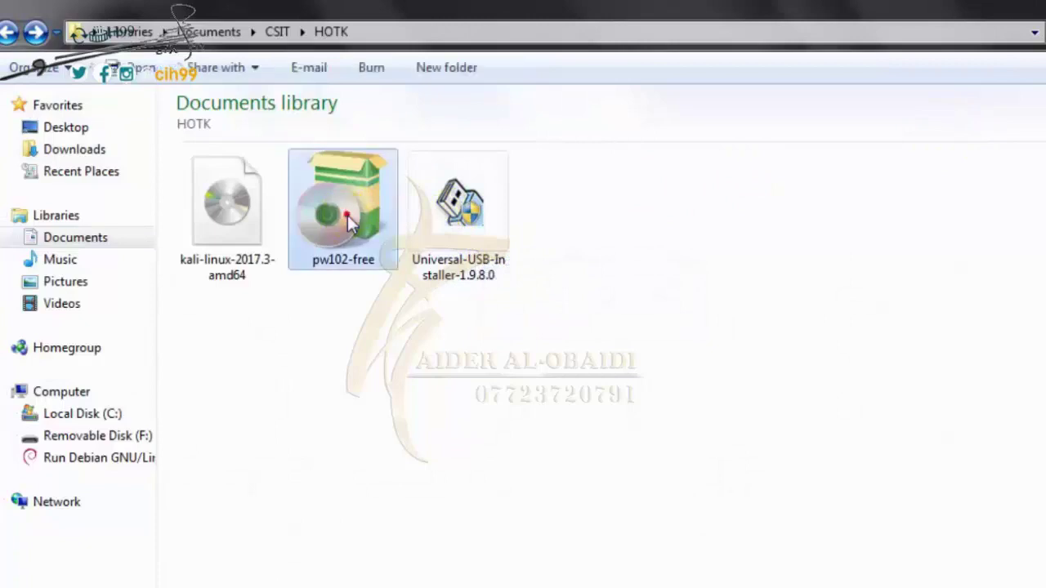
# - Launch MiniTool Partition Wizard Free to view the disk and USB partitions, and close it again
pyautogui.click(18, 15)
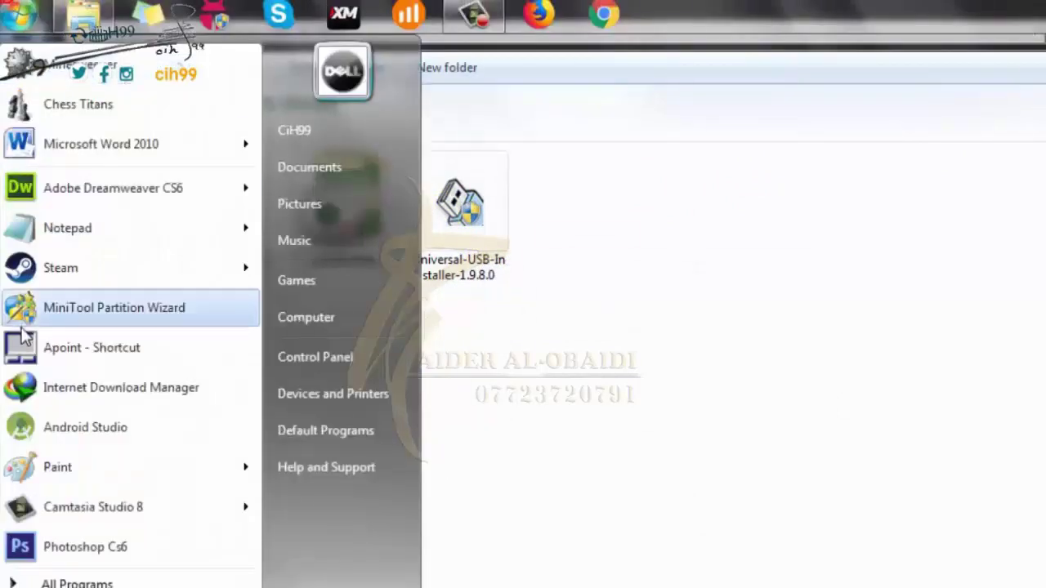
pyautogui.click(129, 315)
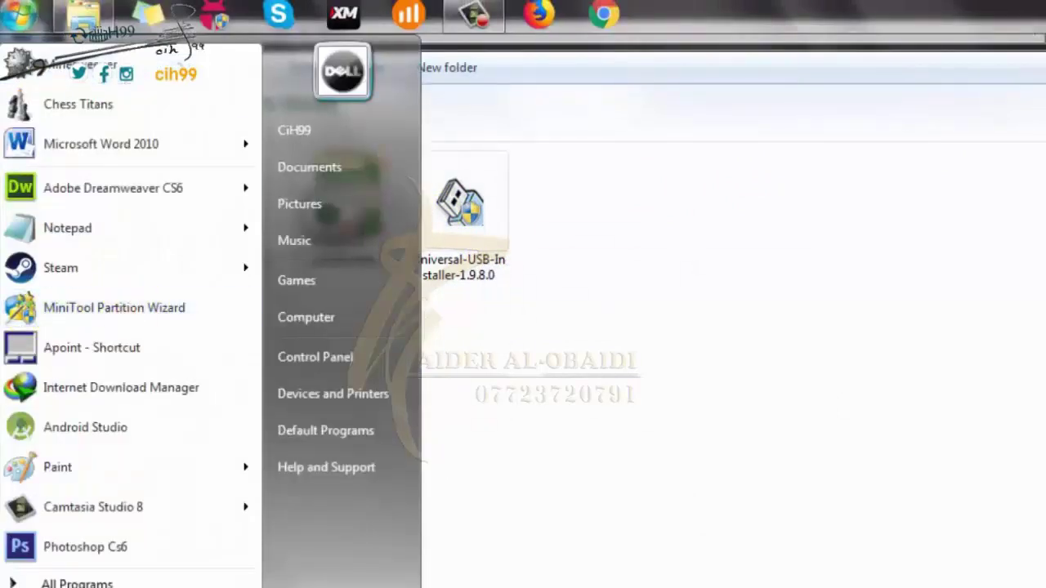
pyautogui.click(617, 399)
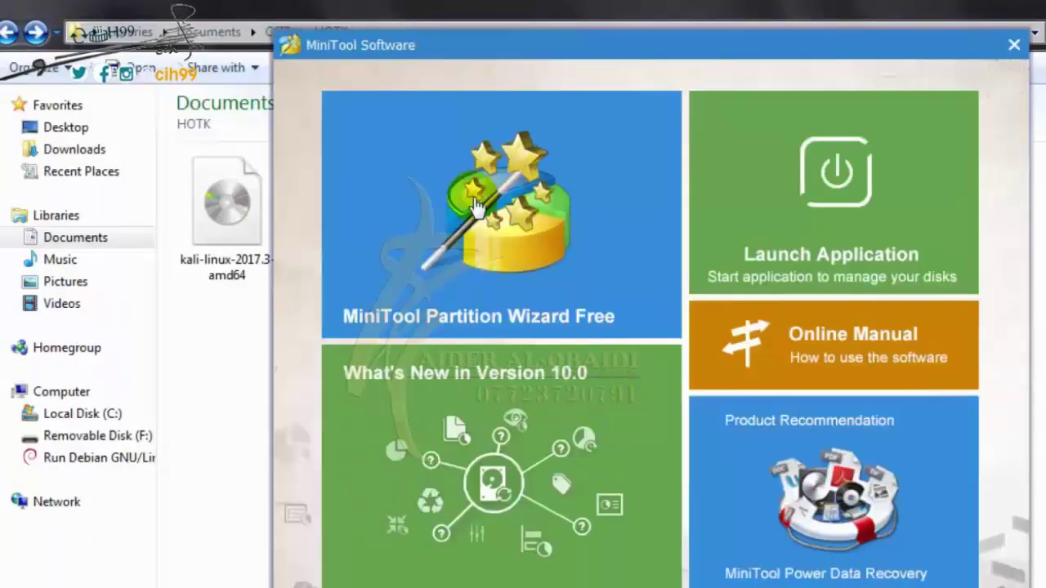
pyautogui.click(570, 230)
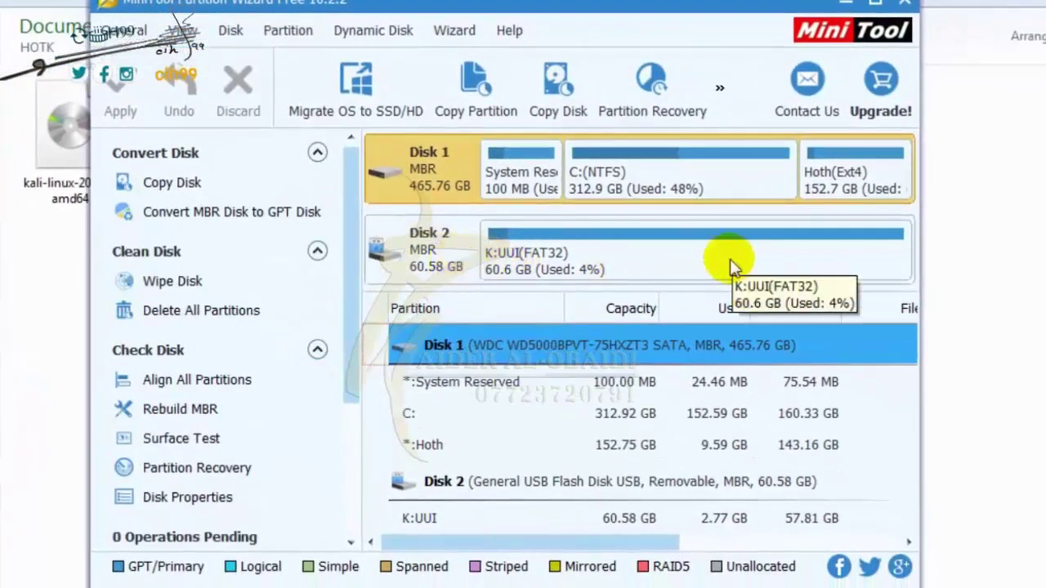
pyautogui.click(904, 4)
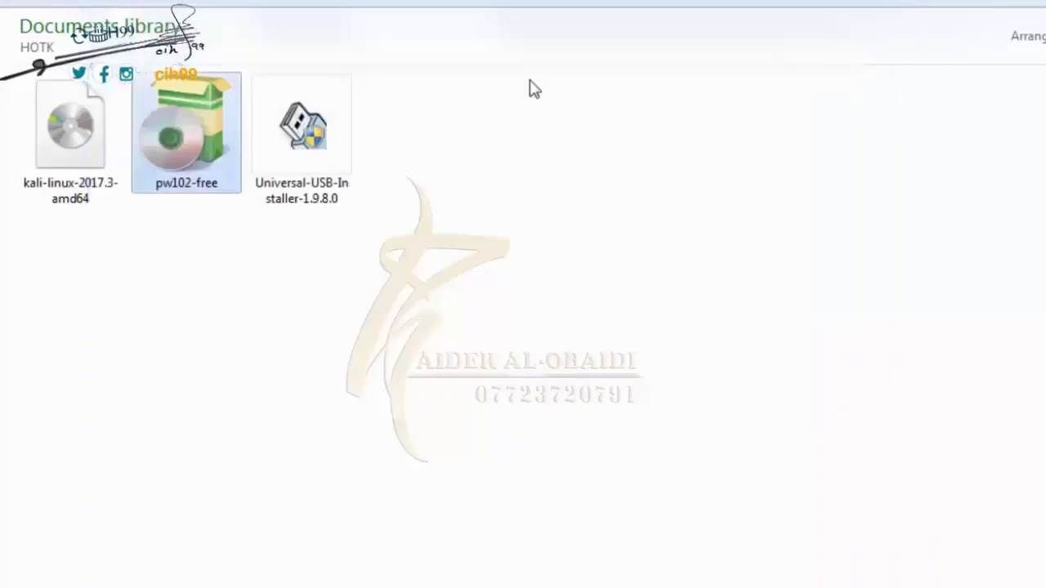
# - Run Universal-USB-Installer-1.9.8.0 from the HOTK folder and accept its license agreement
pyautogui.click(357, 408)
pyautogui.click(284, 123)
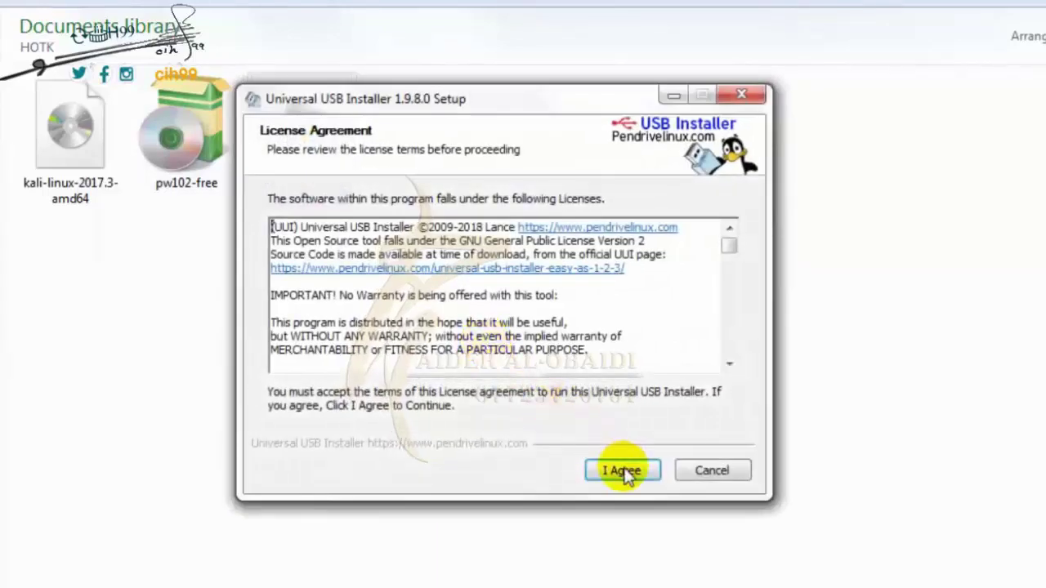
pyautogui.click(623, 471)
# - Choose Kali Linux from the Security and Penetration Testing group as the distribution to put on the USB
pyautogui.click(434, 223)
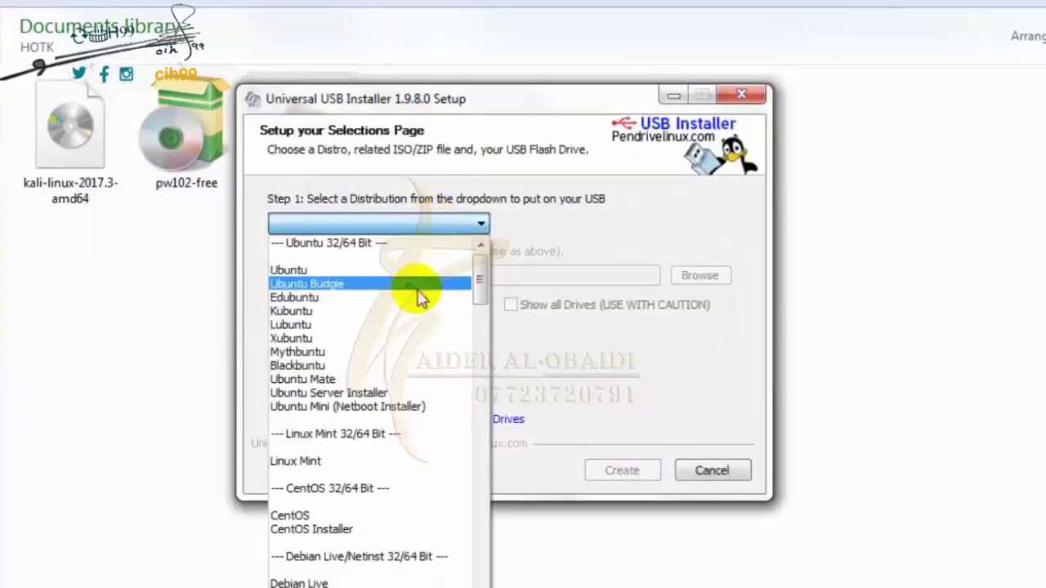
pyautogui.scroll(-15, 374, 386)
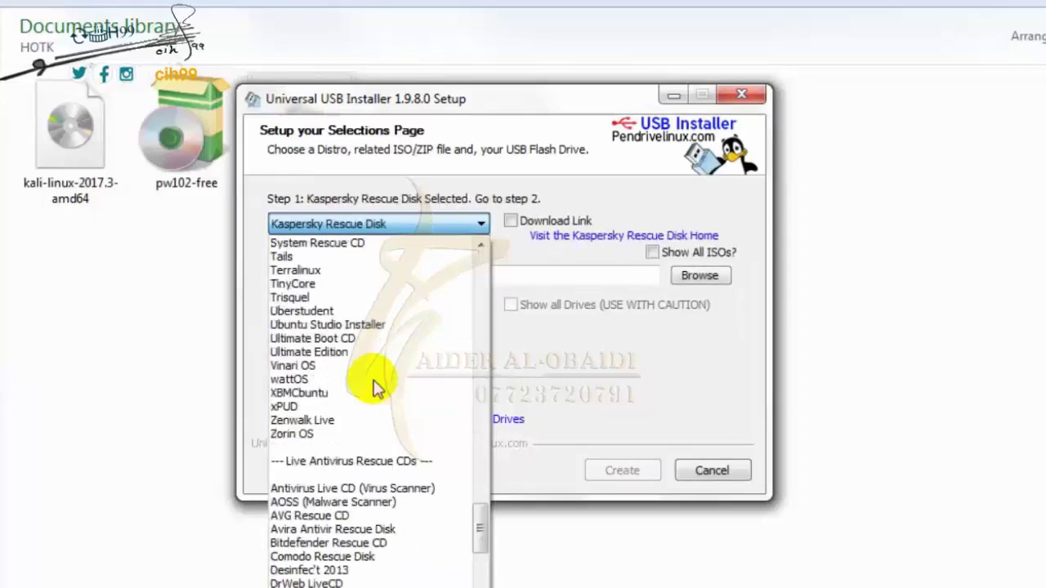
pyautogui.scroll(10, 374, 386)
pyautogui.scroll(-10, 374, 386)
pyautogui.scroll(-2, 374, 386)
pyautogui.scroll(5, 375, 386)
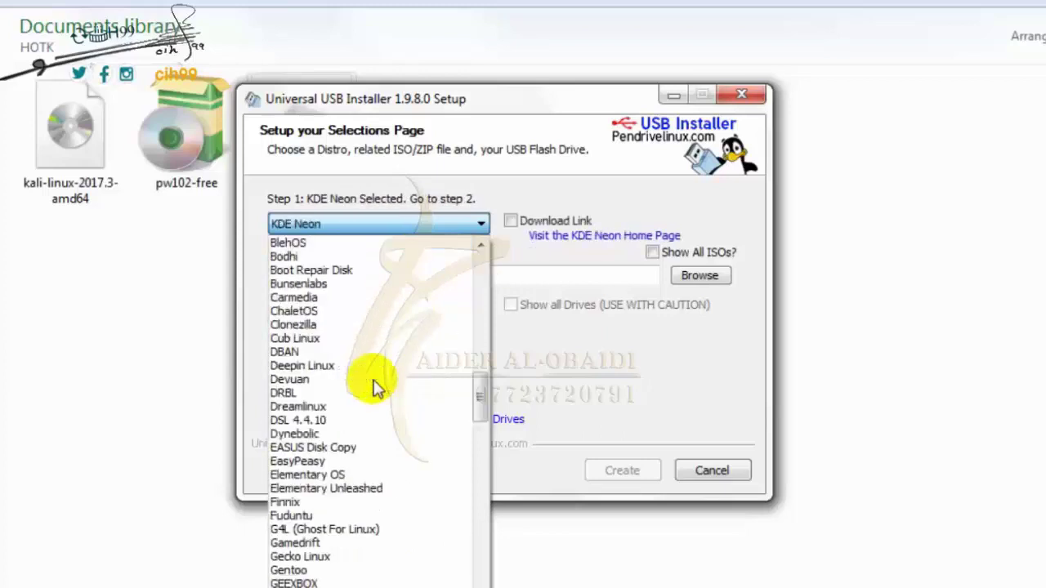
pyautogui.scroll(-2, 374, 386)
pyautogui.scroll(-10, 374, 385)
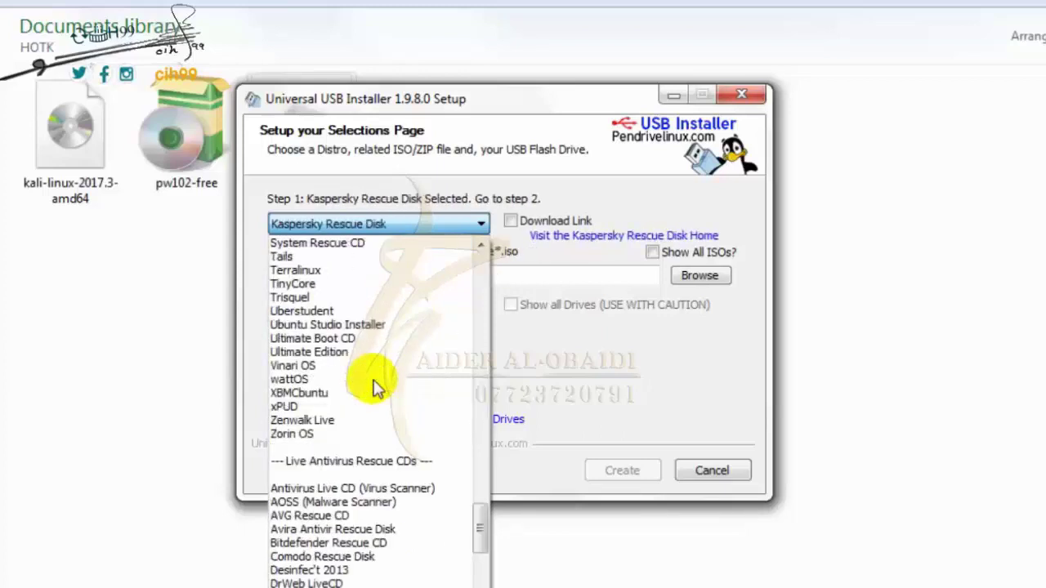
pyautogui.scroll(-4, 374, 386)
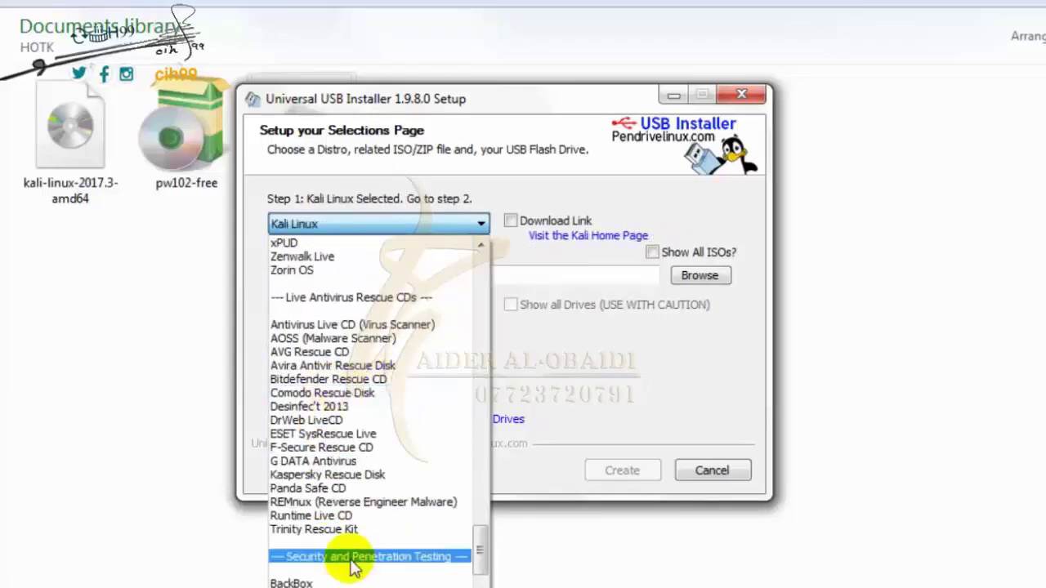
pyautogui.scroll(-2, 327, 555)
pyautogui.click(301, 560)
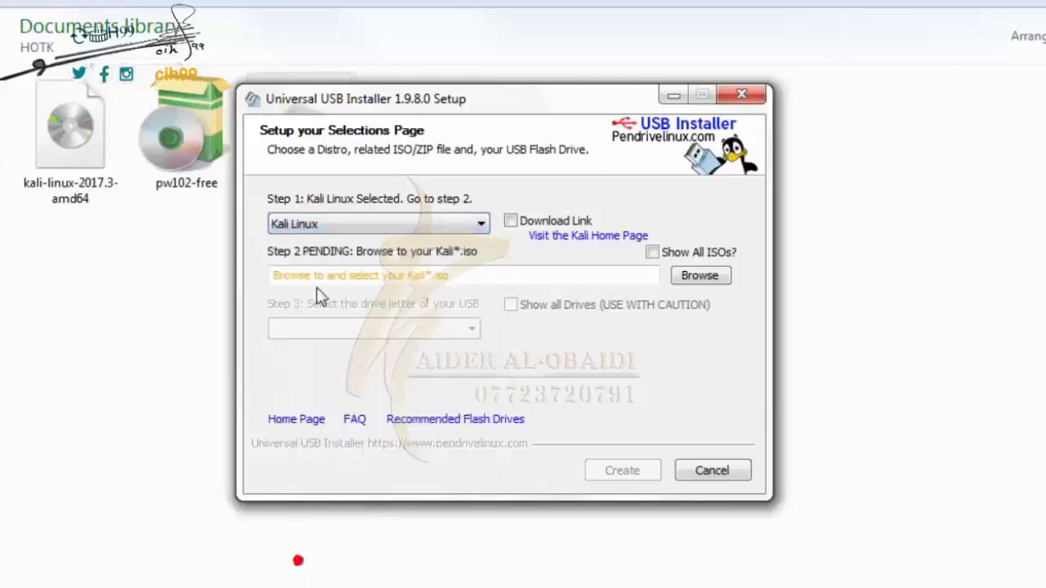
# - Load the kali-linux-2017.3-amd64 ISO from the CSIT\HOTK folder in the Documents library as the source image
pyautogui.click(712, 278)
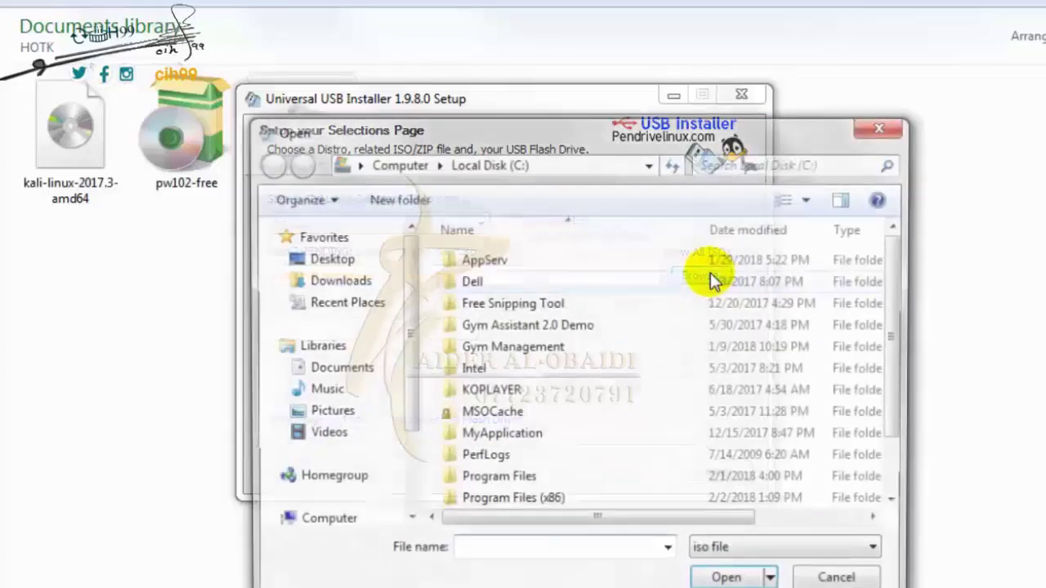
pyautogui.click(338, 372)
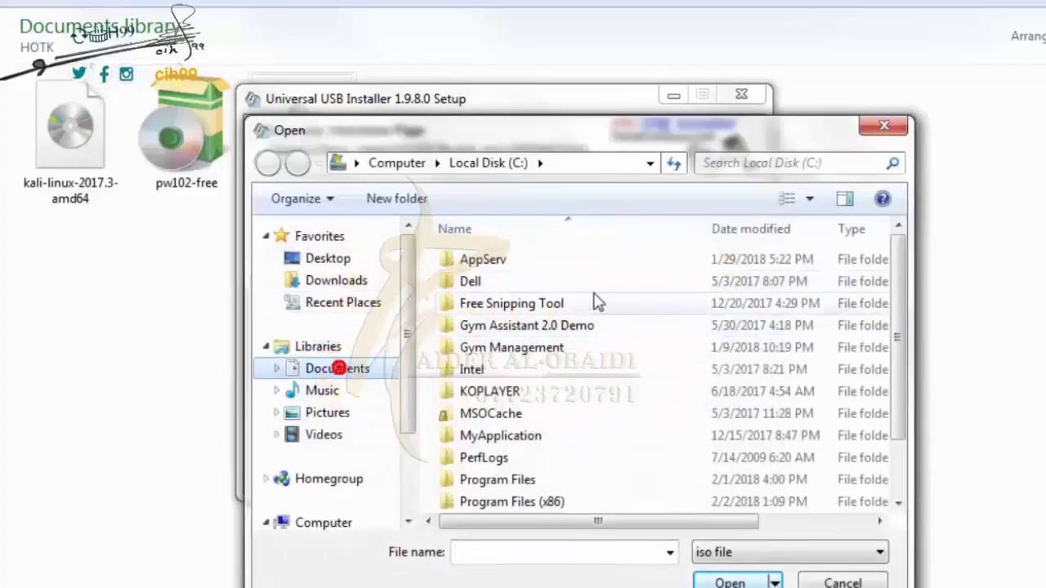
pyautogui.doubleClick(799, 398)
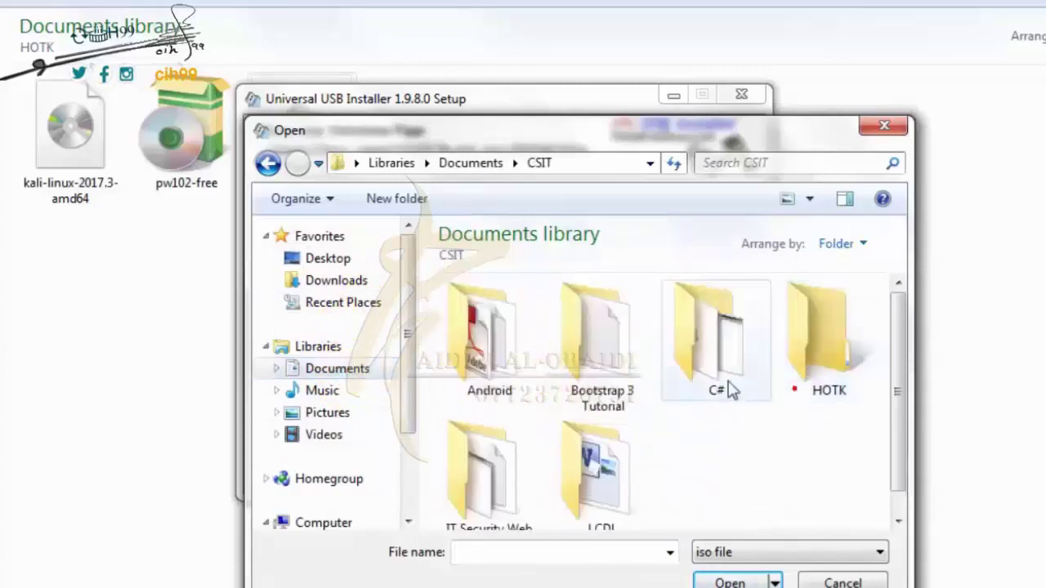
pyautogui.doubleClick(843, 376)
pyautogui.doubleClick(509, 378)
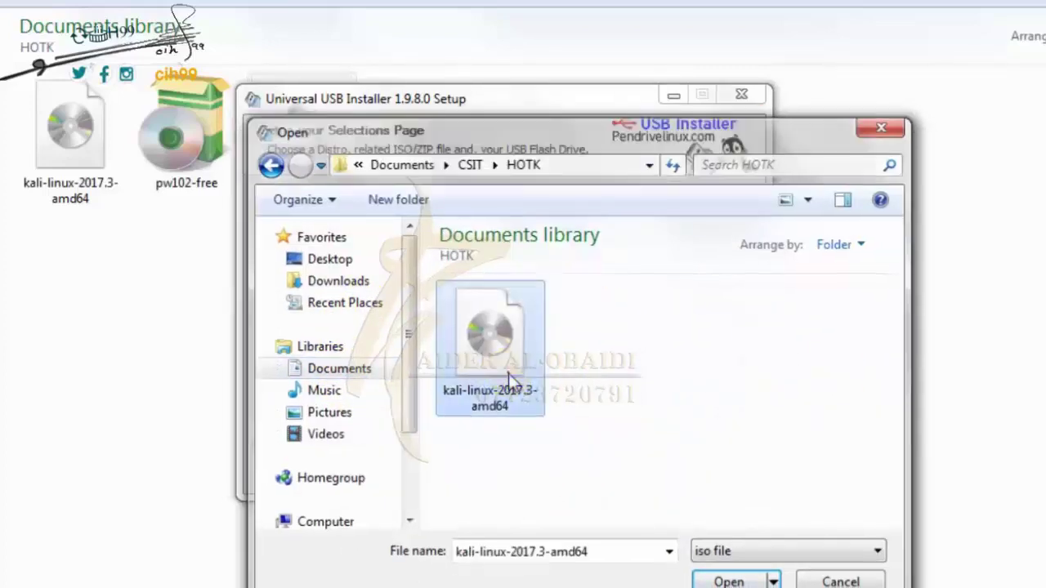
# - Set drive K: as the target with Fat32 formatting, start creating the USB, and accept the data-loss warning
pyautogui.click(462, 330)
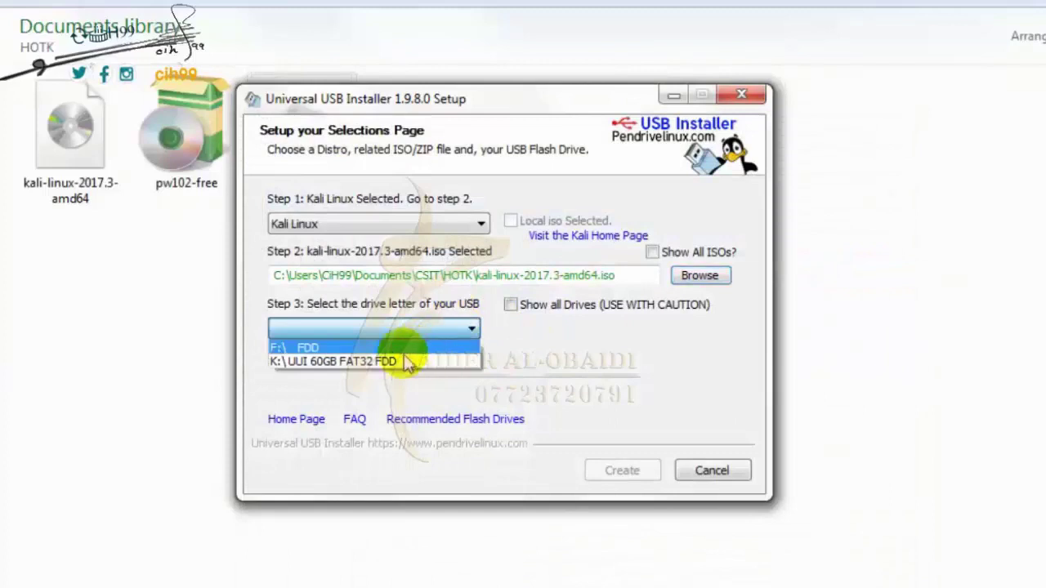
pyautogui.click(326, 360)
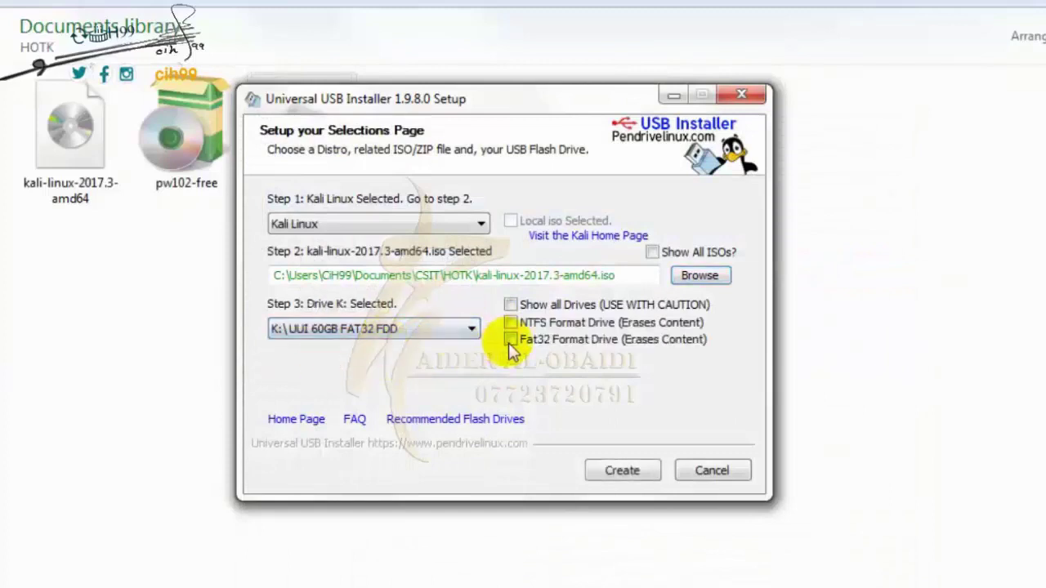
pyautogui.click(510, 339)
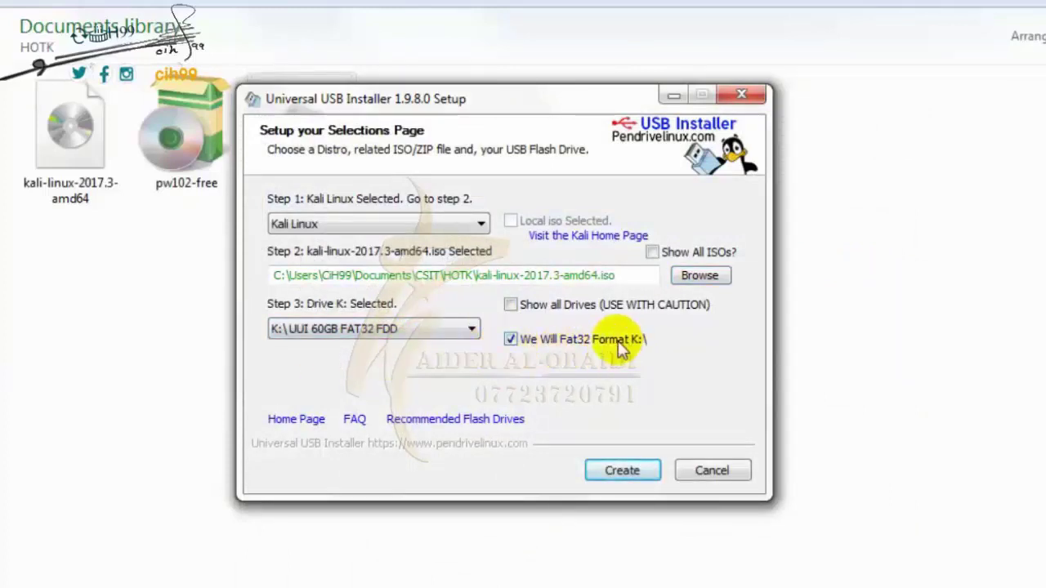
pyautogui.click(622, 471)
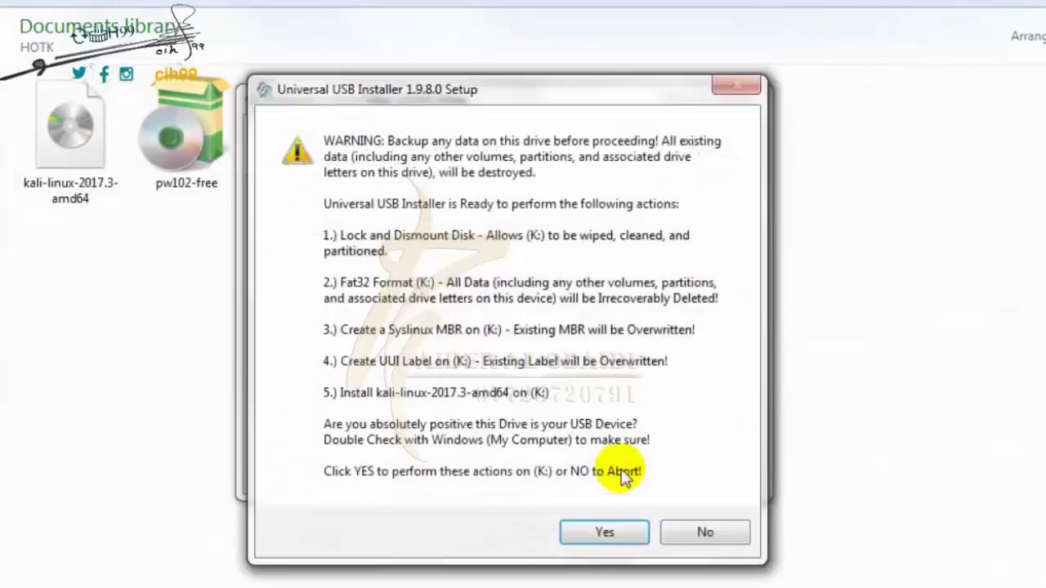
pyautogui.click(611, 530)
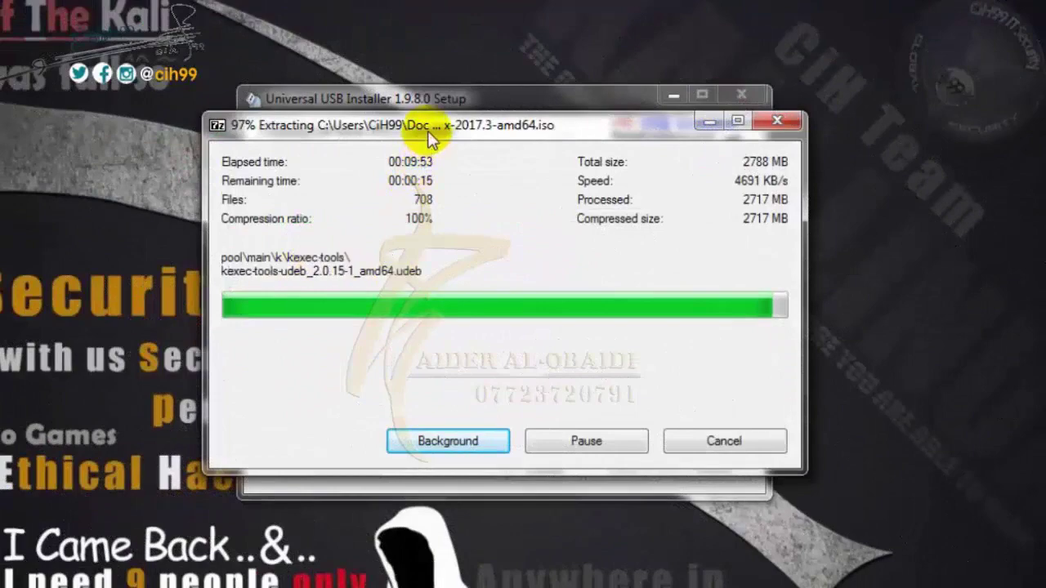
# - Move the extraction and installer windows aside, and close Universal USB Installer when the copy to K: is complete
pyautogui.moveTo(430, 127); pyautogui.dragTo(712, 133)
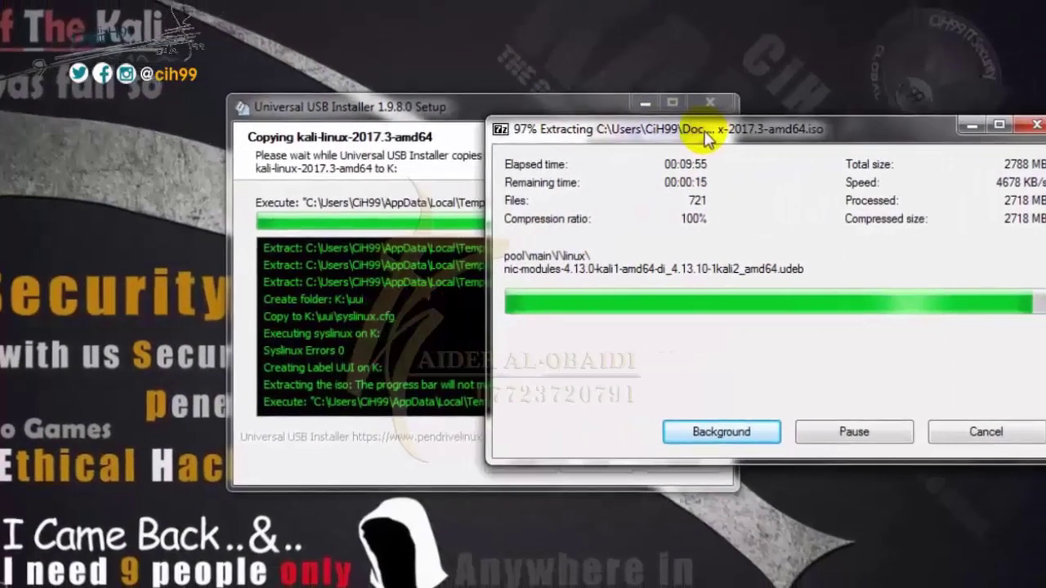
pyautogui.moveTo(474, 134); pyautogui.dragTo(770, 178)
pyautogui.click(766, 122)
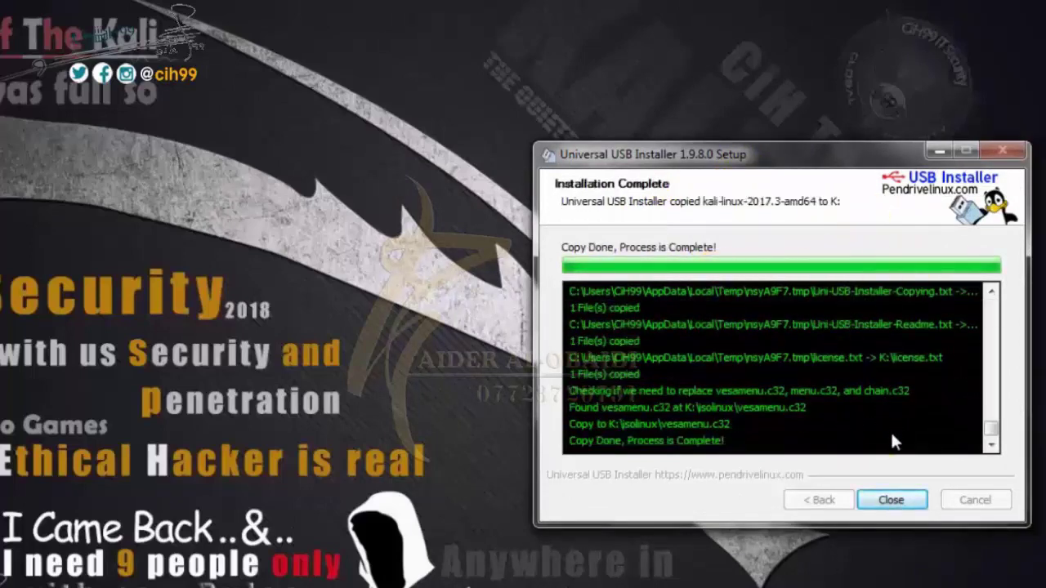
pyautogui.click(891, 502)
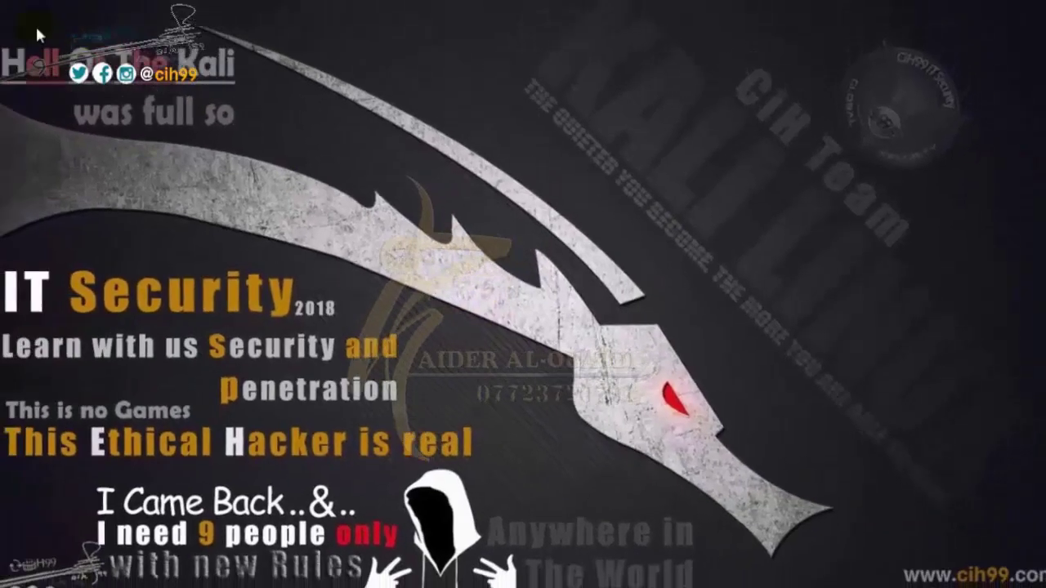
# - Open the UUI (K:) drive from Computer to examine its files, and return to the desktop
pyautogui.click(6, 6)
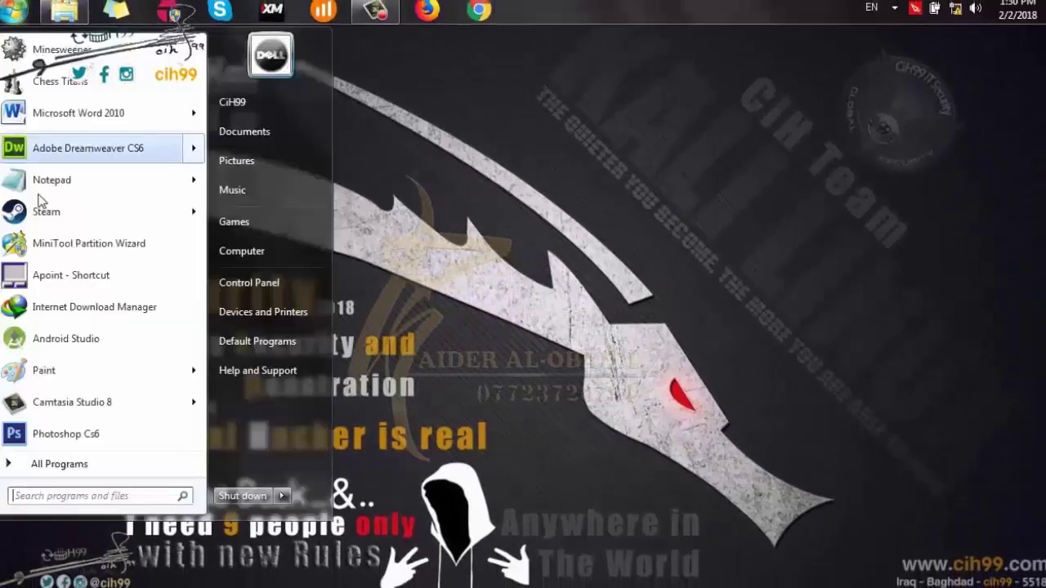
pyautogui.click(259, 263)
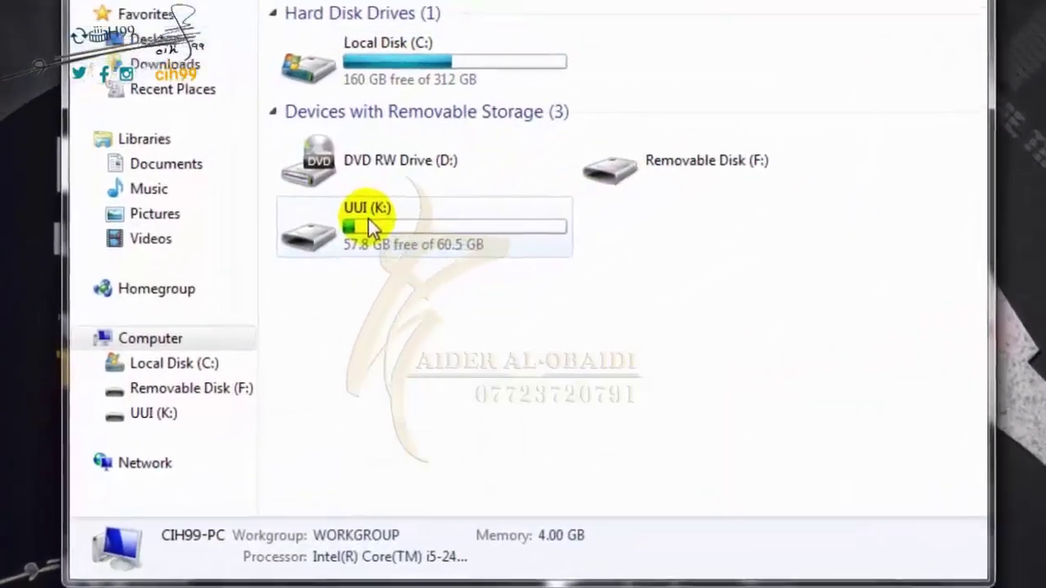
pyautogui.click(369, 219)
pyautogui.doubleClick(386, 229)
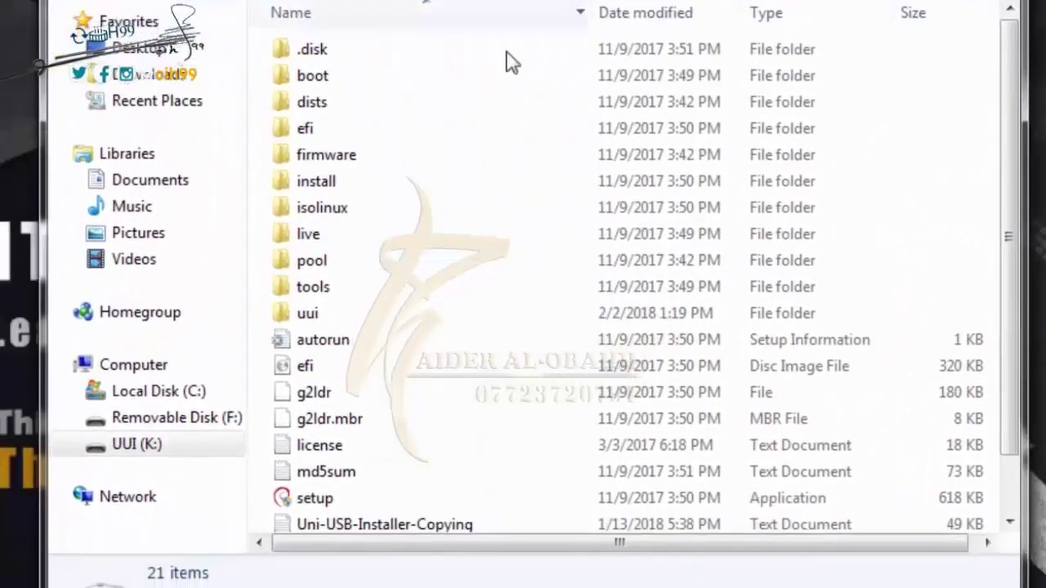
pyautogui.scroll(-1, 470, 221)
pyautogui.scroll(1, 471, 221)
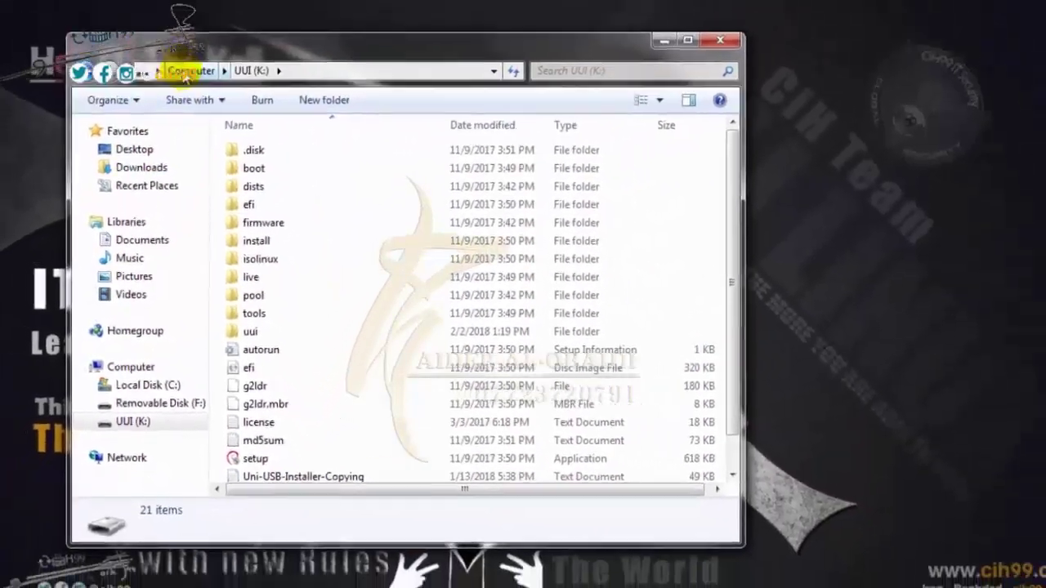
pyautogui.click(190, 71)
pyautogui.press('super+d')
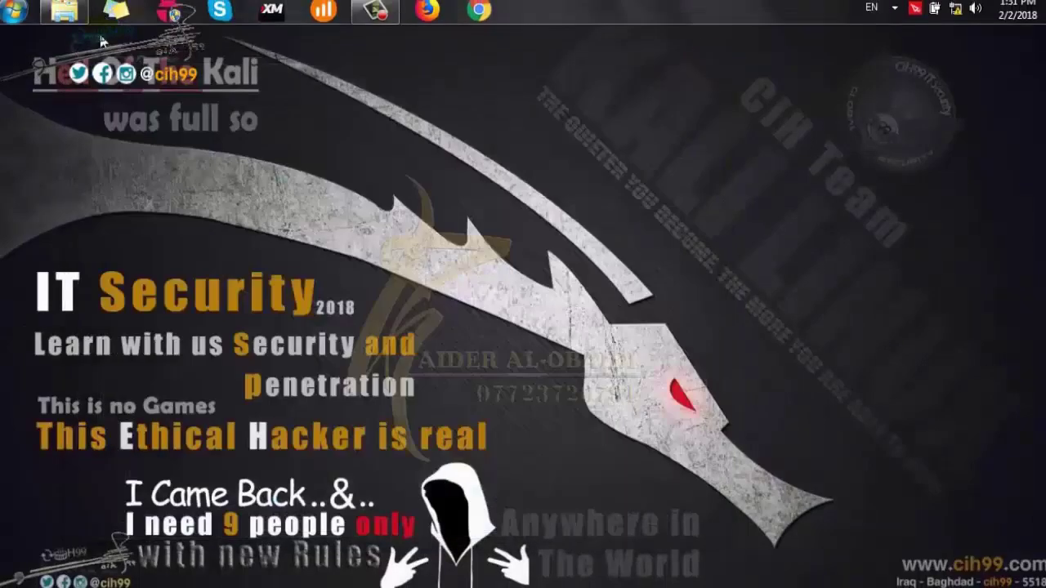
# - Switch to MiniTool Partition Wizard and open its Partition Wizard Free disk manager
pyautogui.click(277, 173)
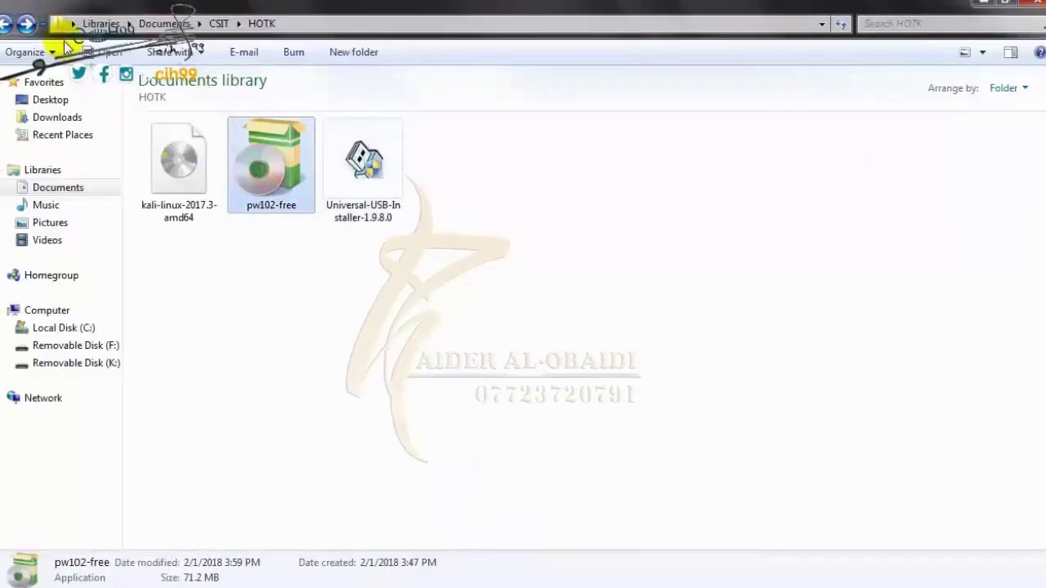
pyautogui.click(17, 12)
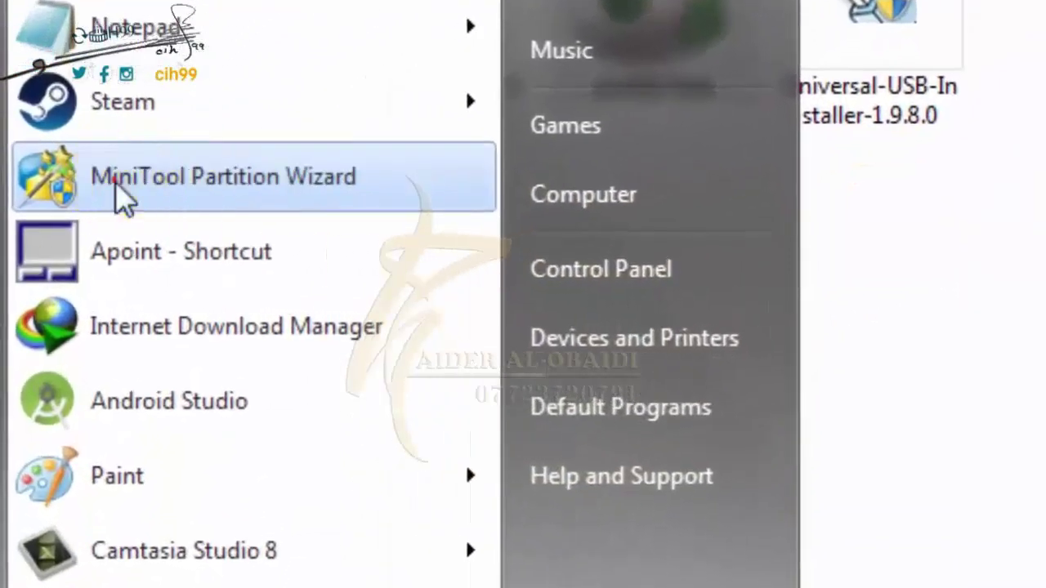
pyautogui.click(121, 196)
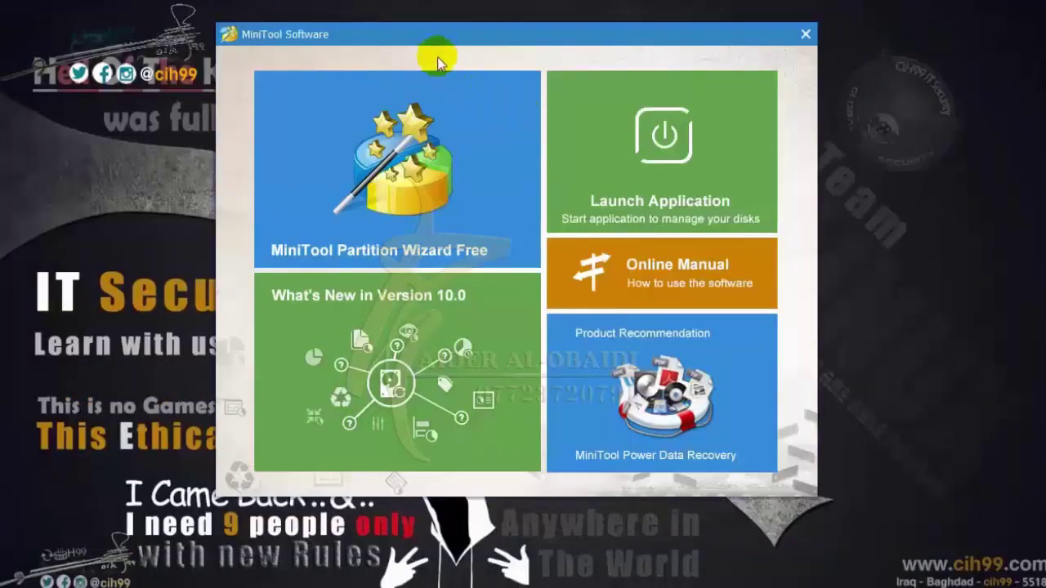
pyautogui.click(418, 157)
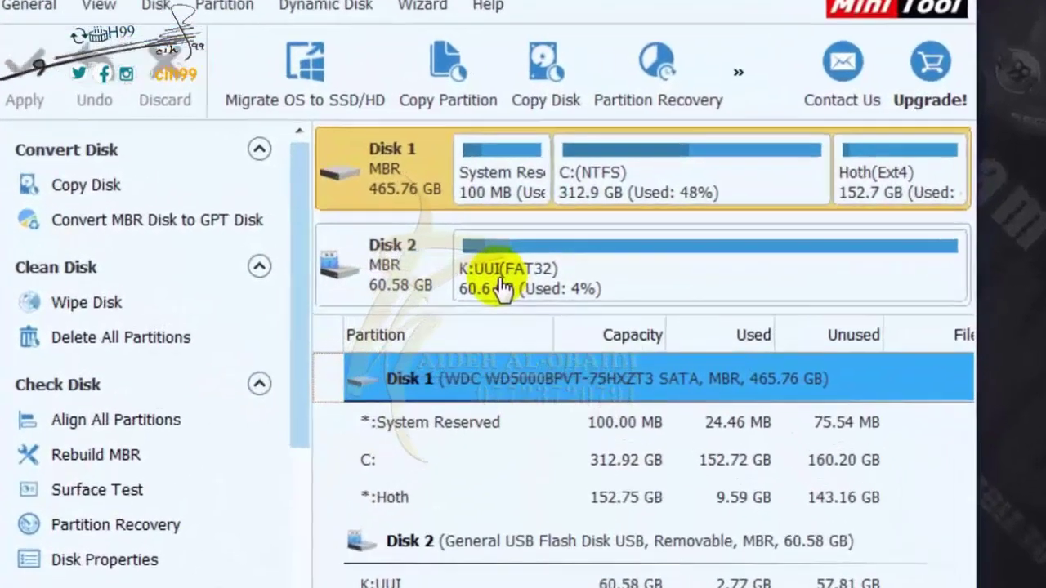
# - Resize the K:UUI FAT32 partition on Disk 2 to 30 GB, leaving 30.58 GB unallocated after it
pyautogui.click(501, 288)
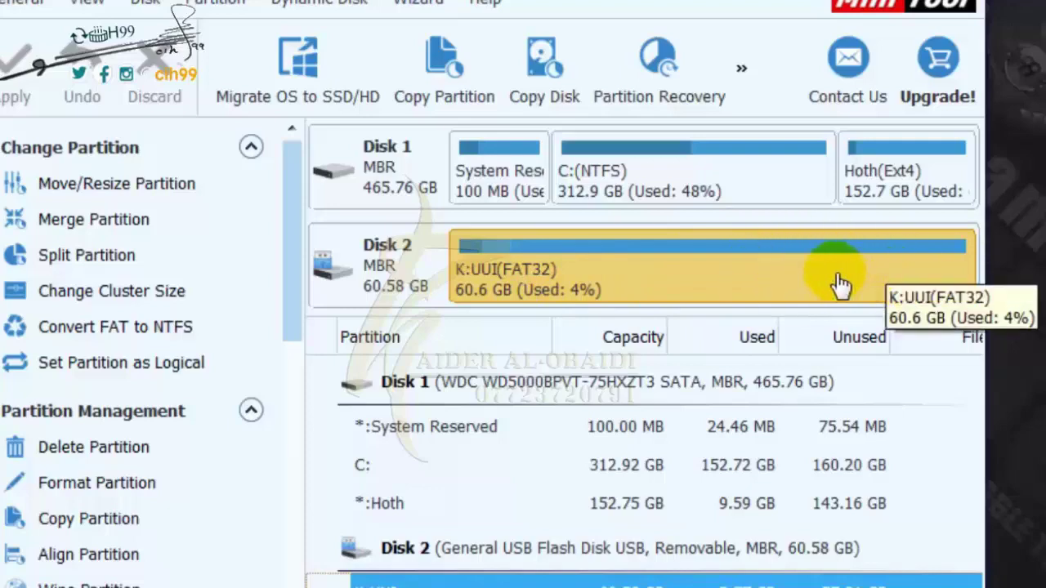
pyautogui.rightClick(689, 286)
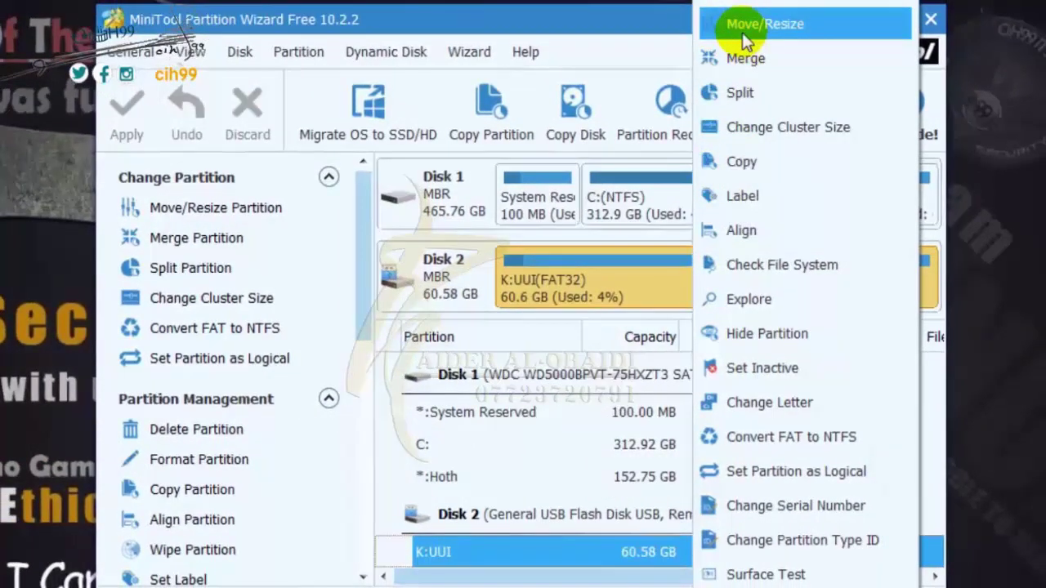
pyautogui.click(744, 37)
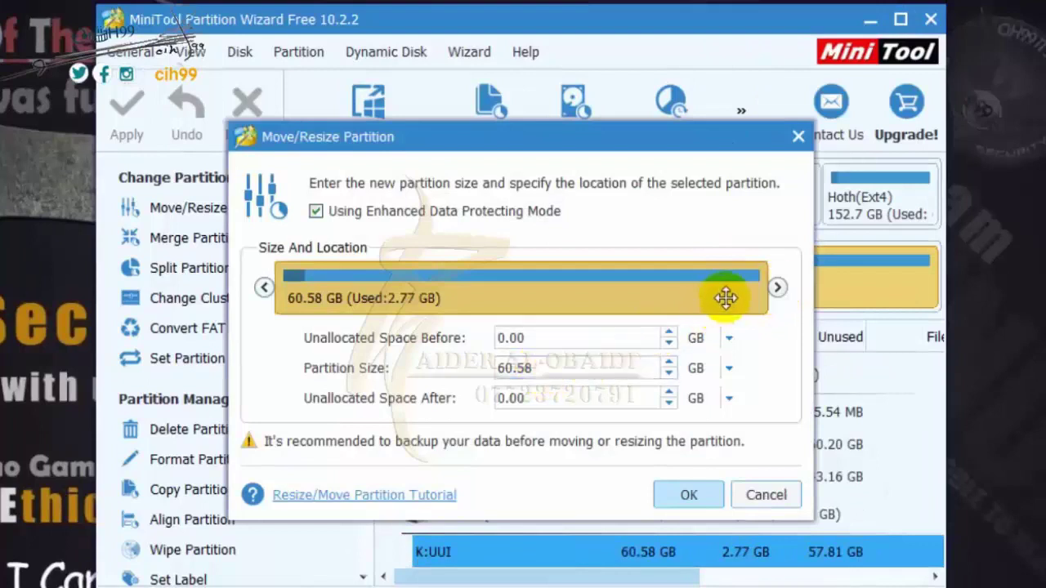
pyautogui.moveTo(775, 285); pyautogui.dragTo(542, 285)
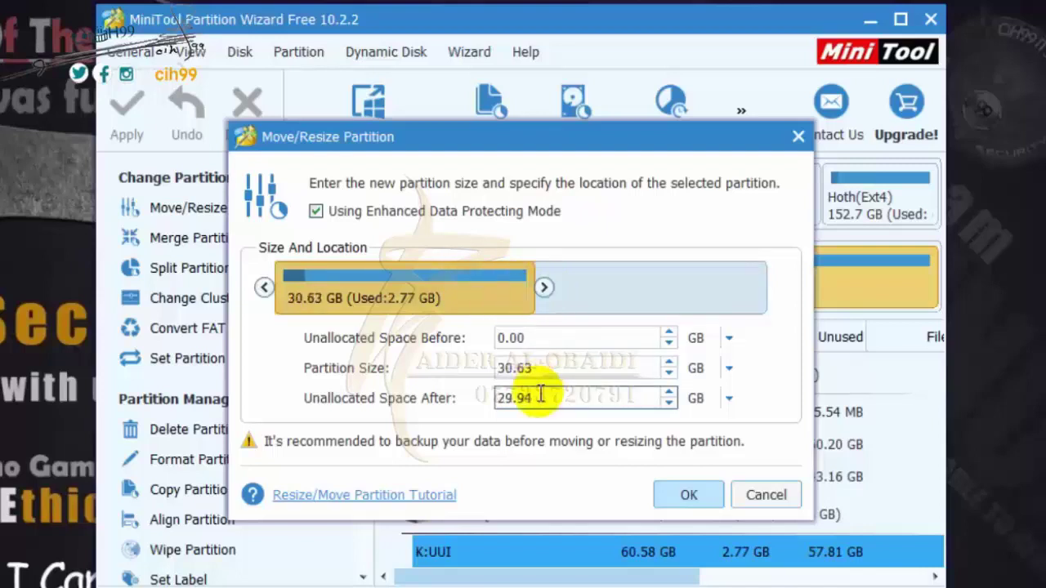
pyautogui.moveTo(535, 369); pyautogui.dragTo(447, 372)
pyautogui.write('30')
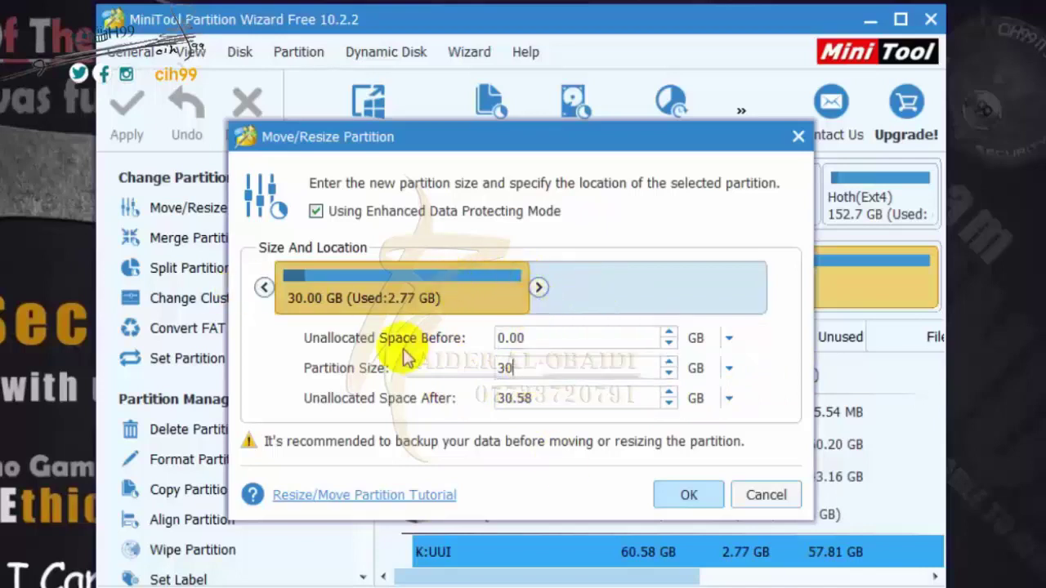
pyautogui.click(689, 498)
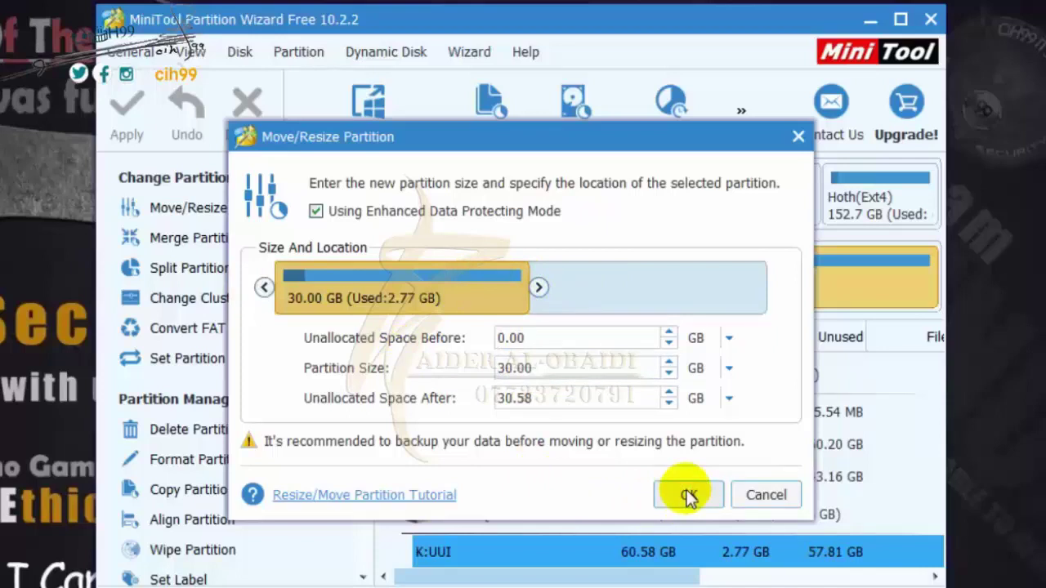
pyautogui.click(689, 496)
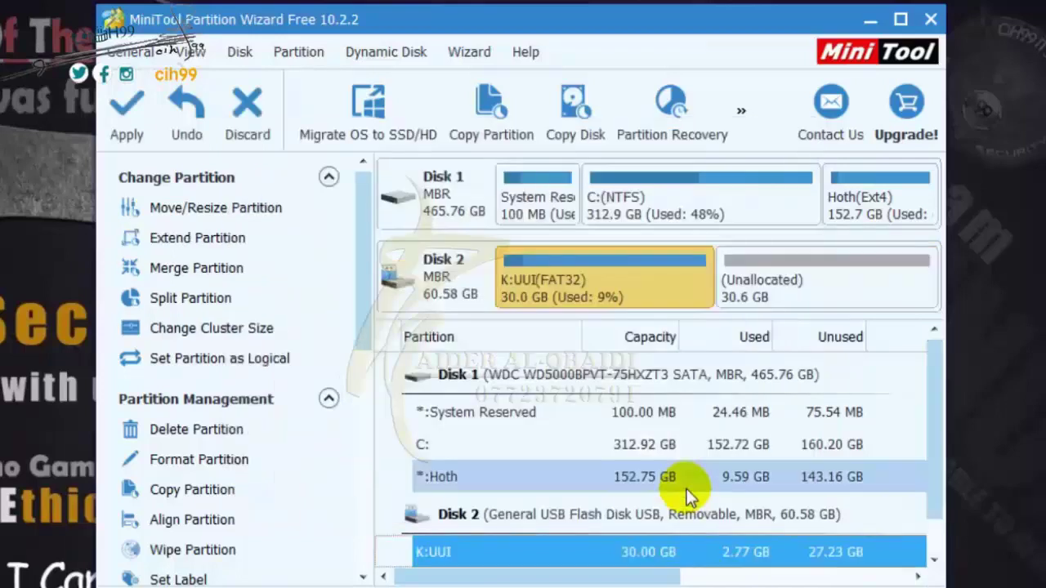
# - Start a new partition in Disk 2's unallocated space, created as Primary with the Ext4 file system at 30.58 GB
pyautogui.click(791, 287)
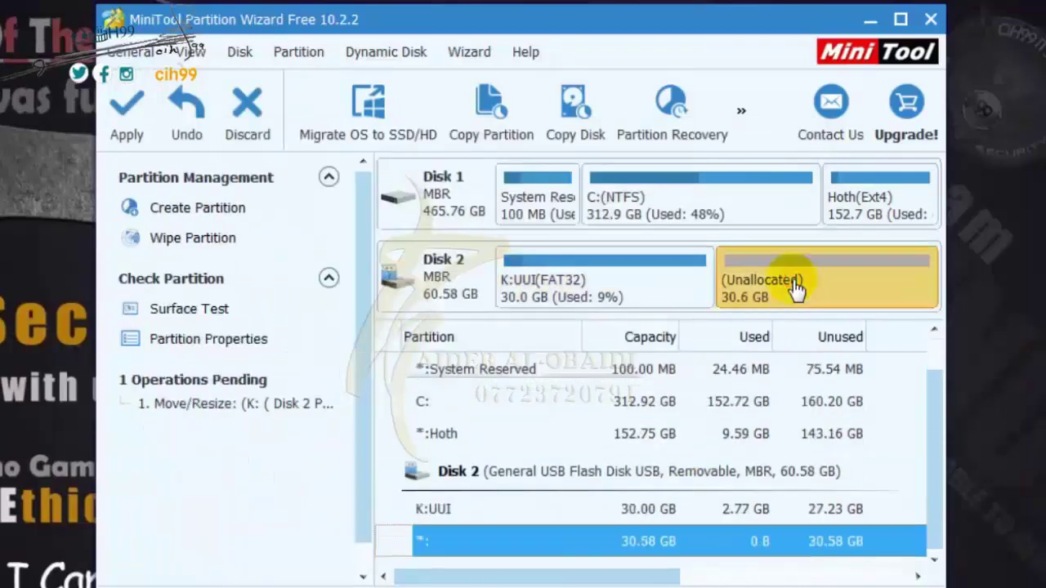
pyautogui.rightClick(791, 281)
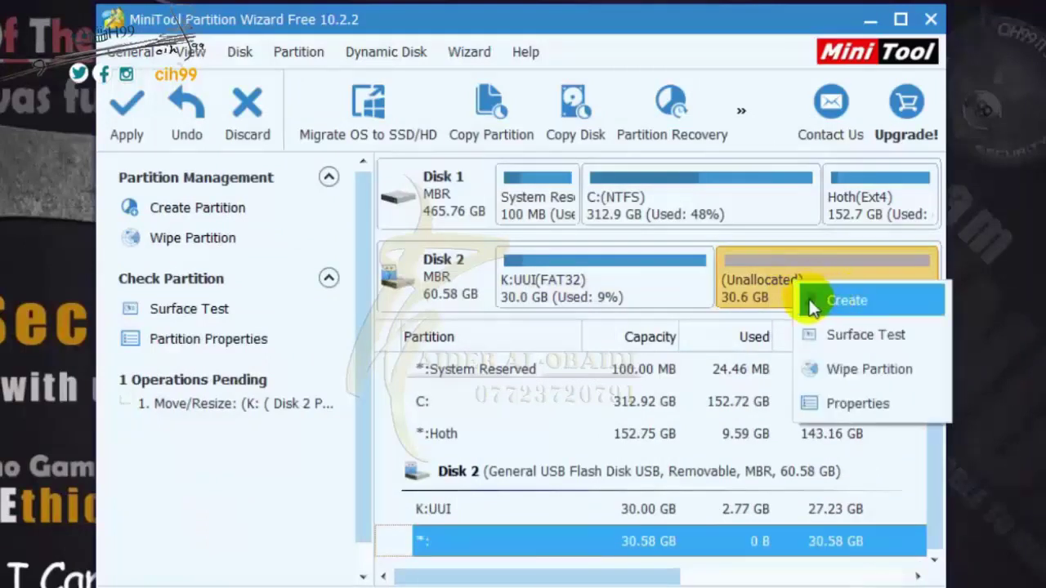
pyautogui.click(856, 299)
pyautogui.click(459, 382)
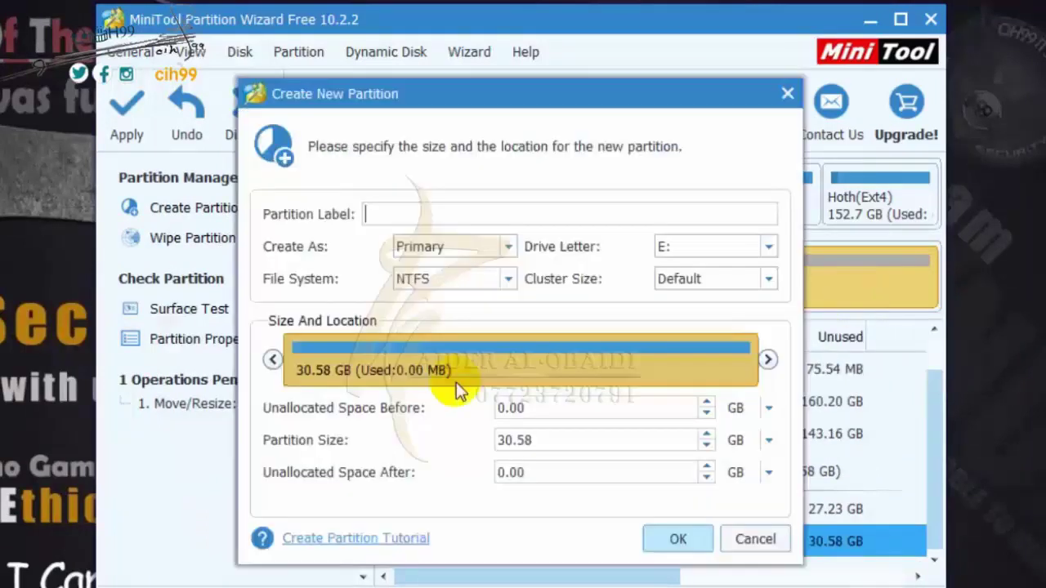
pyautogui.click(432, 245)
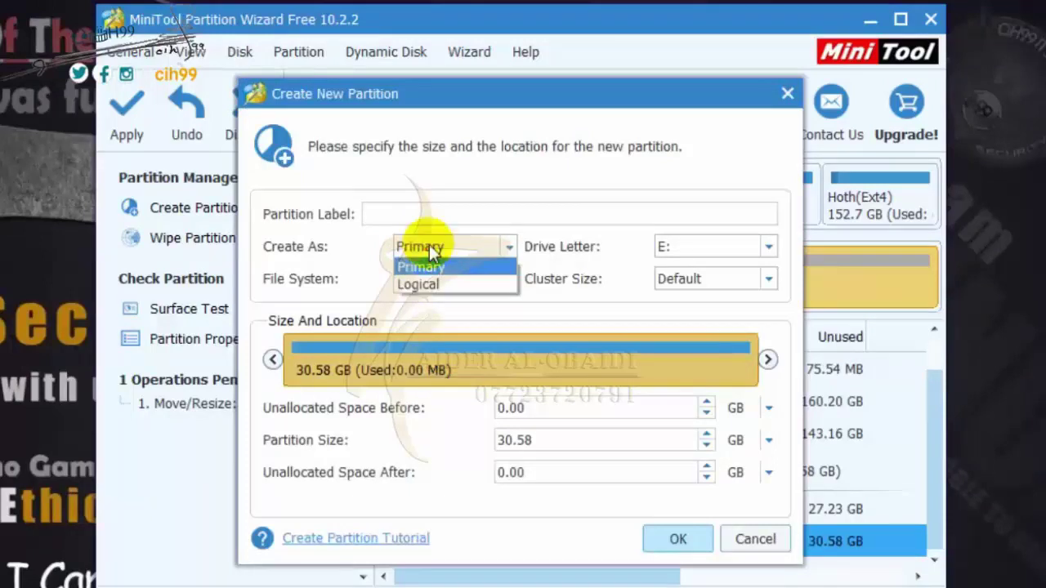
pyautogui.click(435, 264)
pyautogui.click(439, 277)
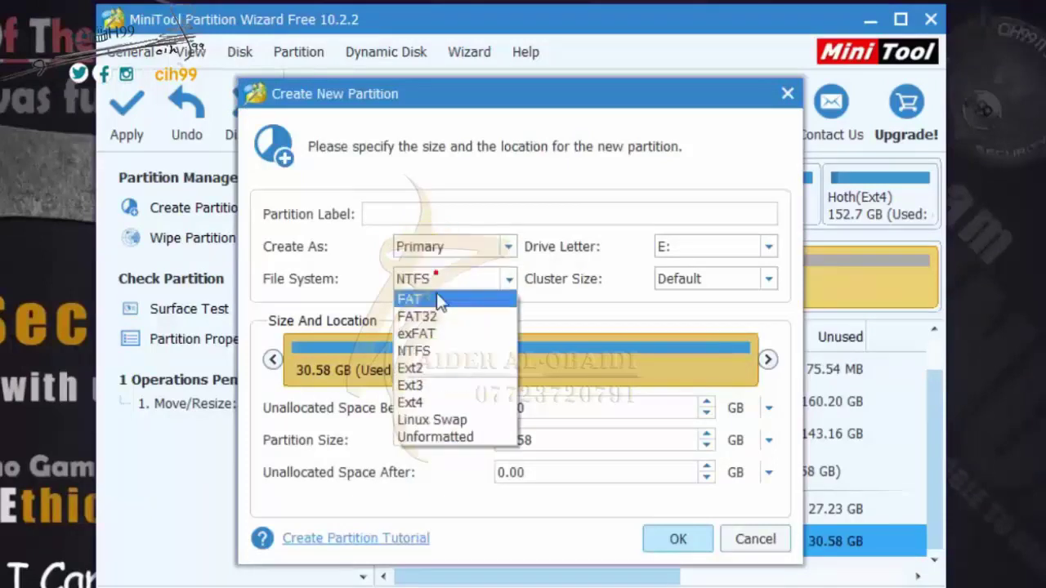
pyautogui.click(437, 402)
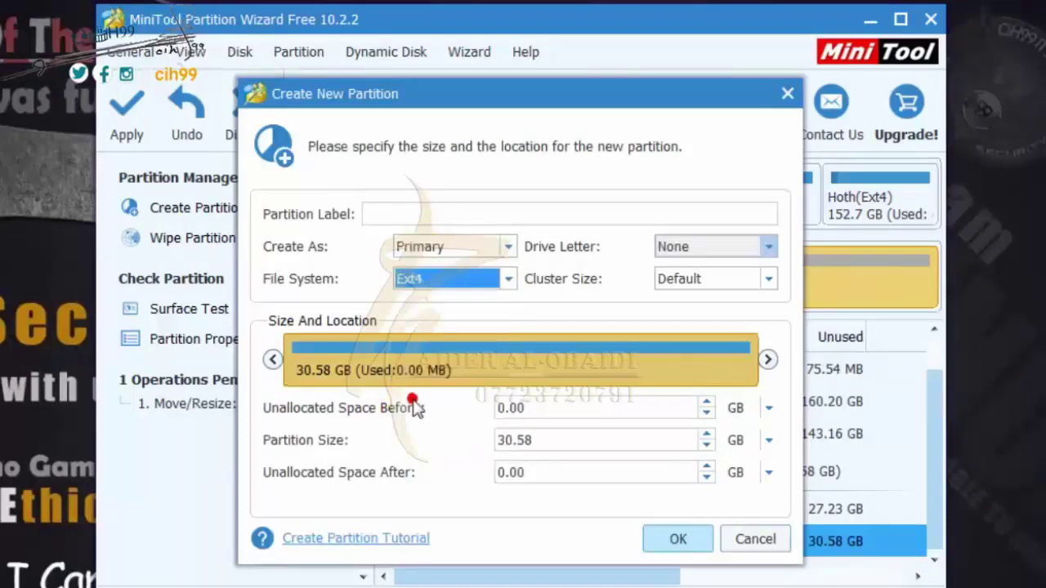
# - Label the new Ext4 partition persistence and accept the partition settings
pyautogui.click(386, 211)
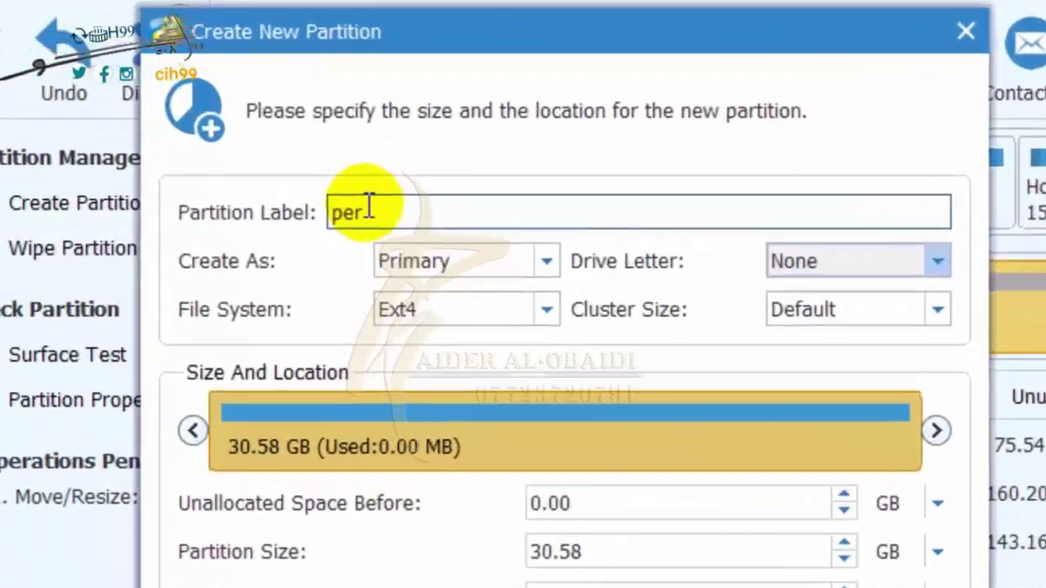
pyautogui.write('siste')
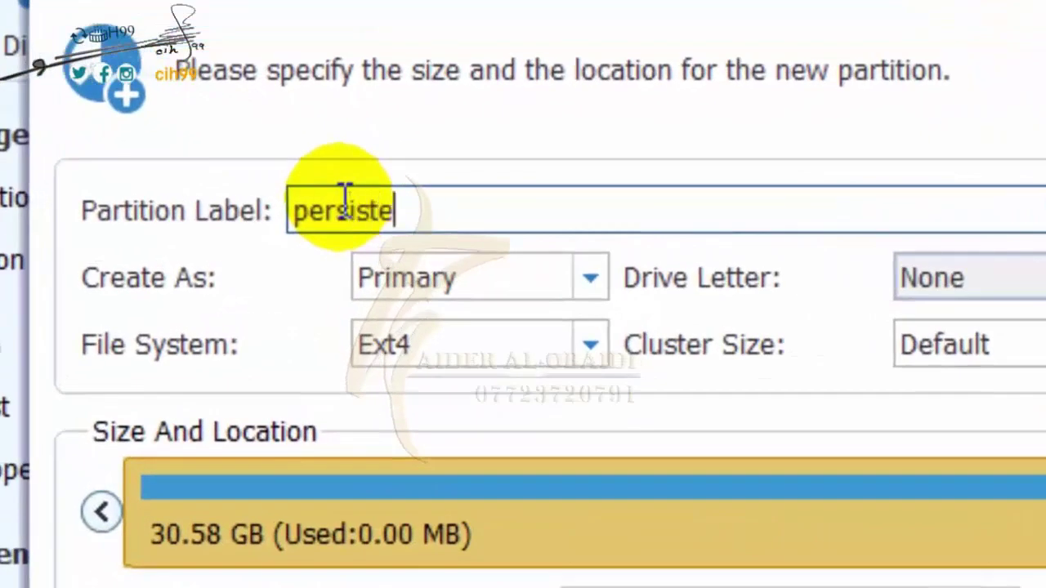
pyautogui.write('nce')
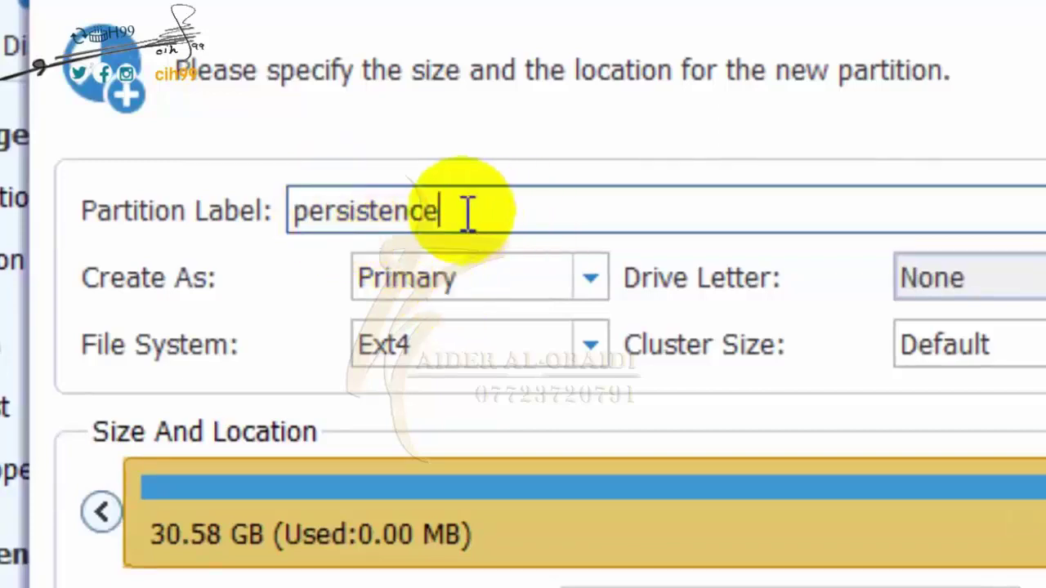
pyautogui.moveTo(442, 212); pyautogui.dragTo(243, 246)
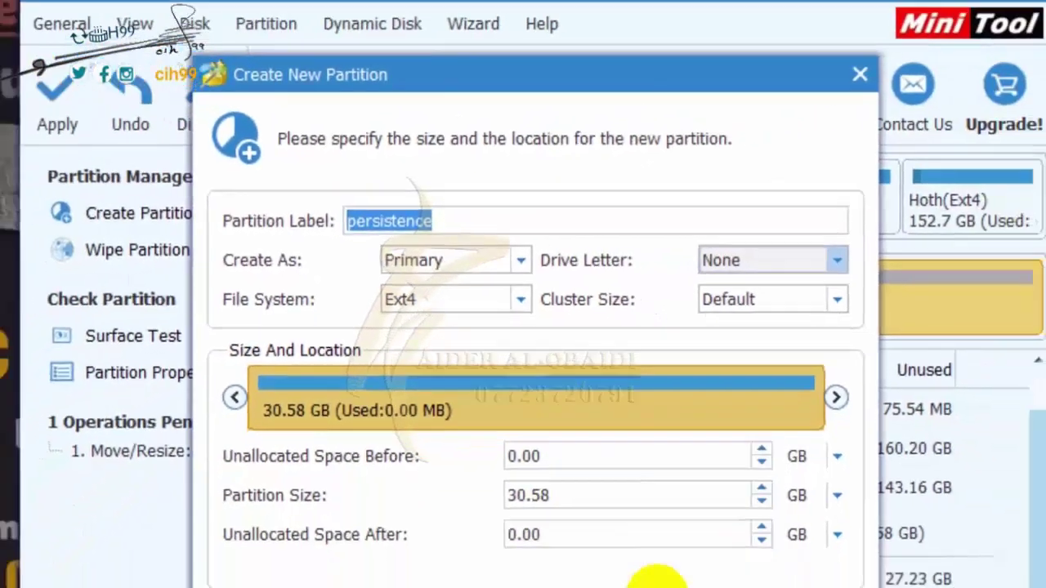
pyautogui.click(682, 562)
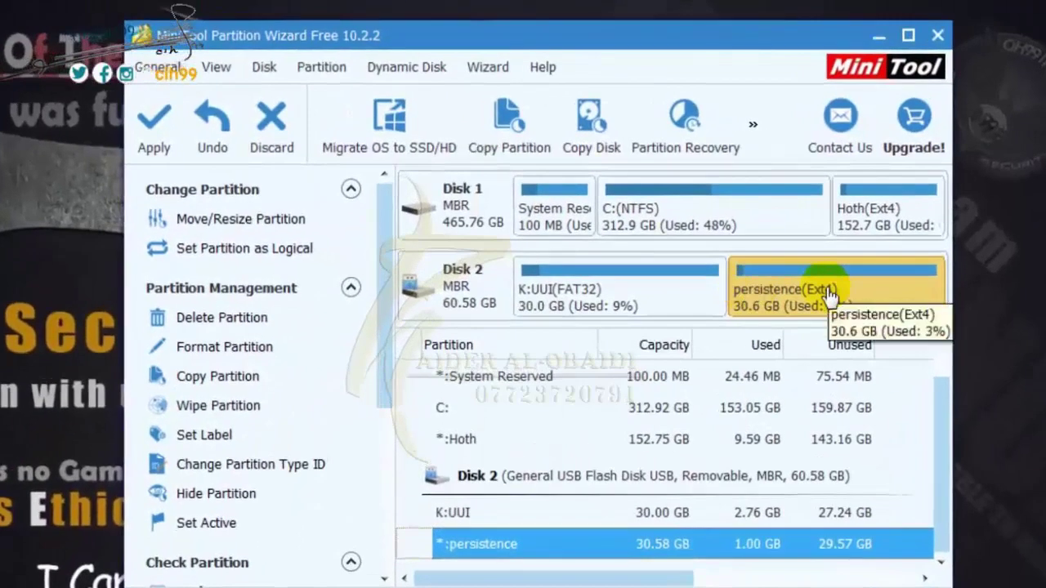
# - Apply the pending resize and create operations on Disk 2, and return to the desktop when they complete
pyautogui.rightClick(830, 296)
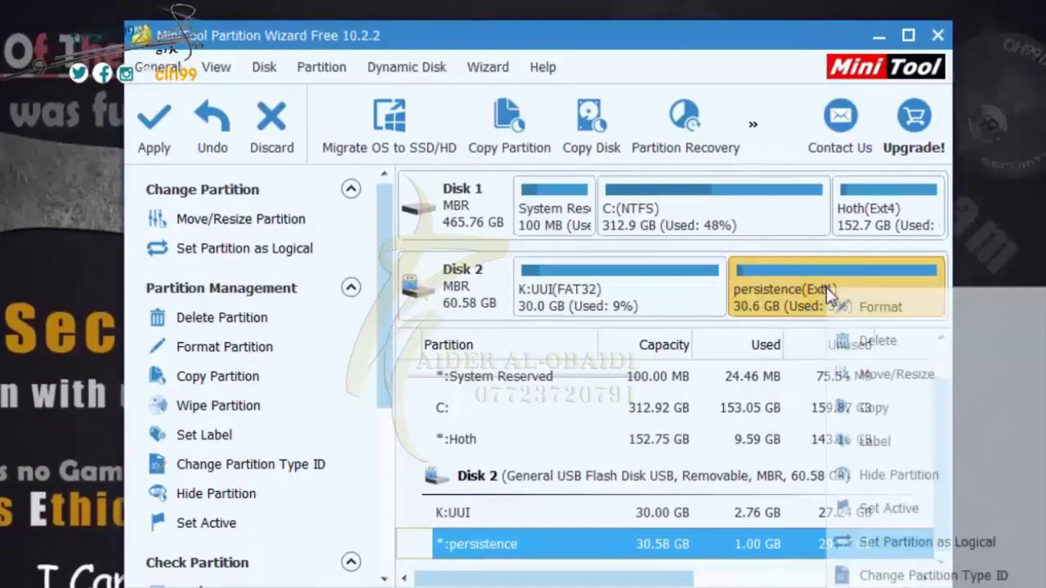
pyautogui.press('Escape')
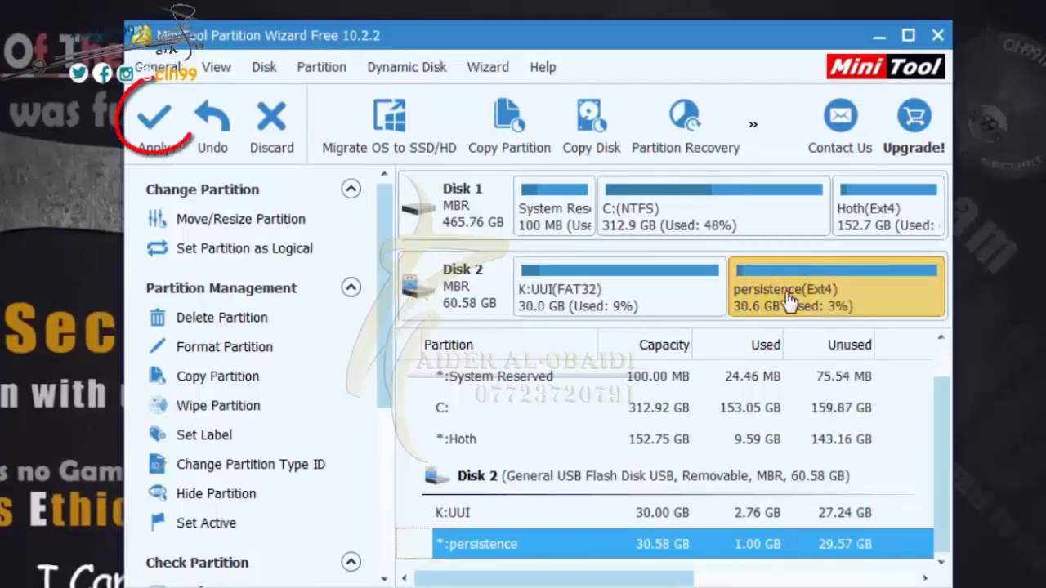
pyautogui.click(154, 119)
pyautogui.click(501, 384)
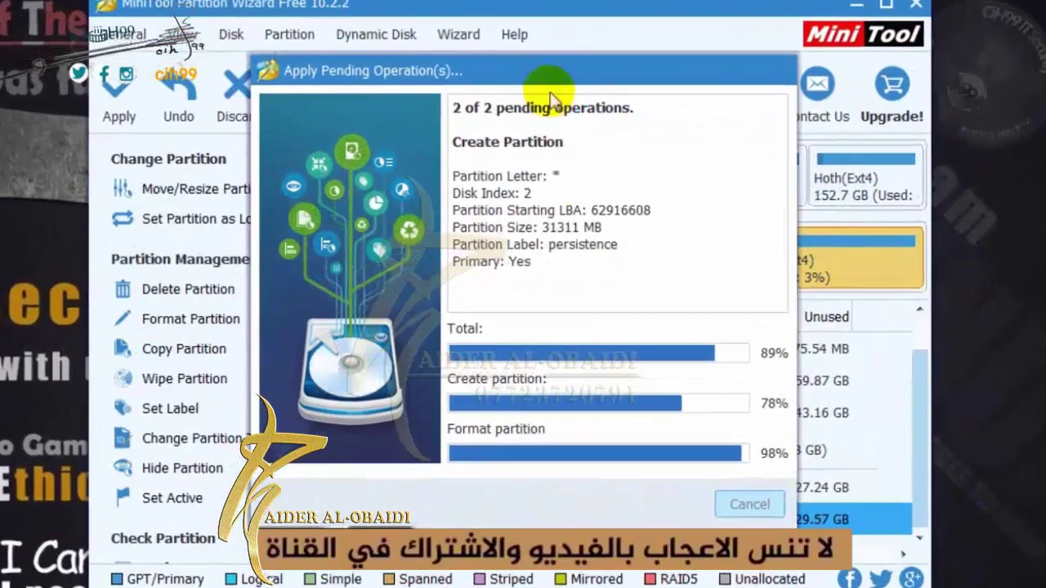
pyautogui.moveTo(542, 70); pyautogui.dragTo(544, 64)
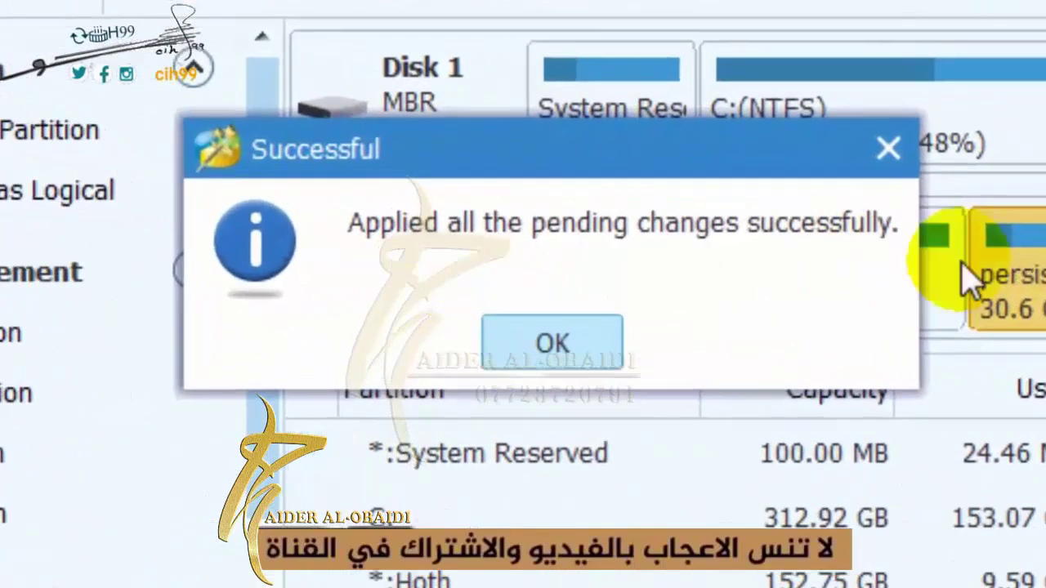
pyautogui.click(536, 328)
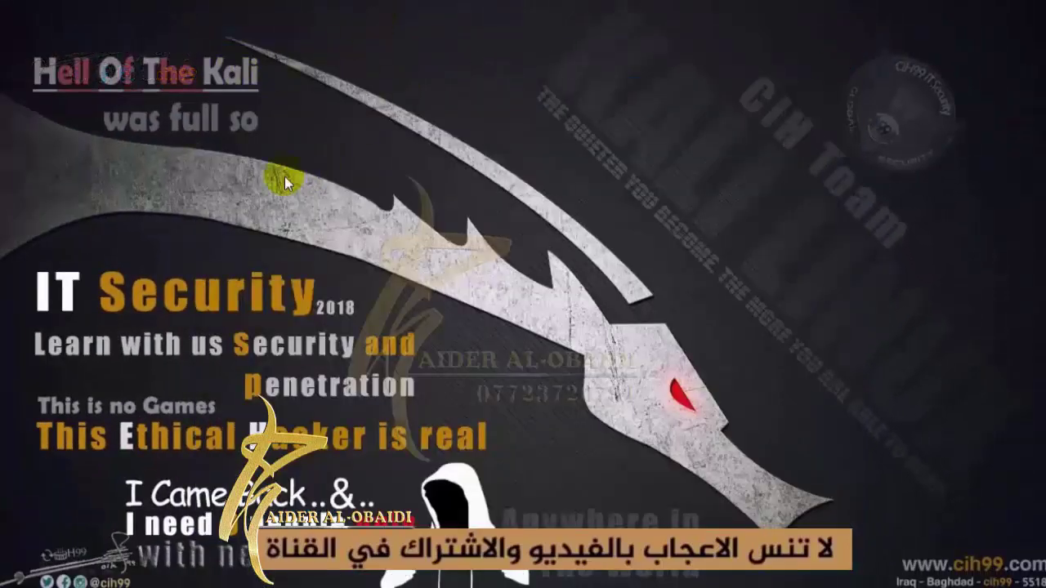
pyautogui.click(376, 4)
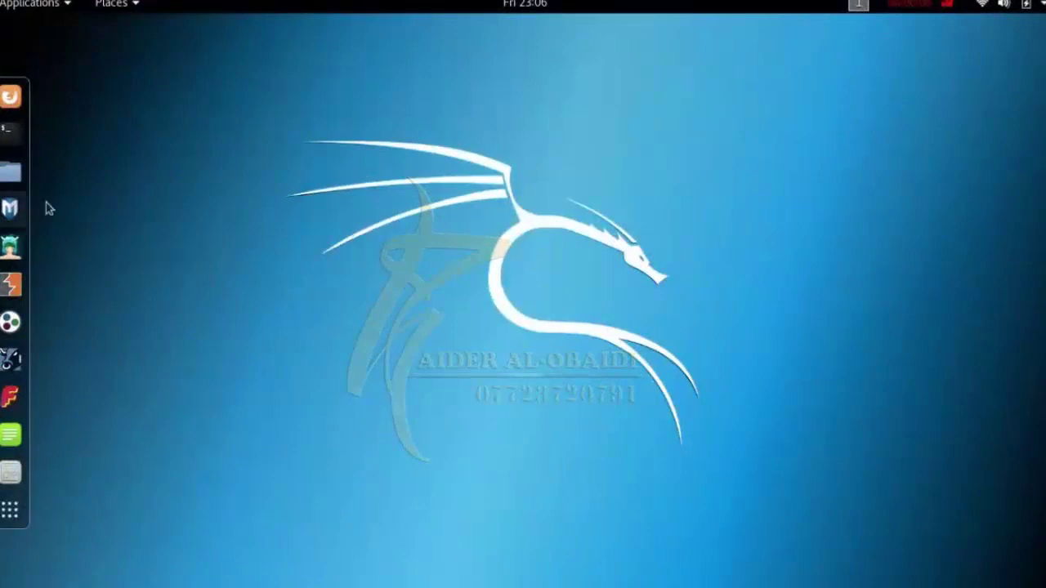
# - Open a terminal on the Kali desktop and enlarge its text by two zoom levels
pyautogui.click(11, 137)
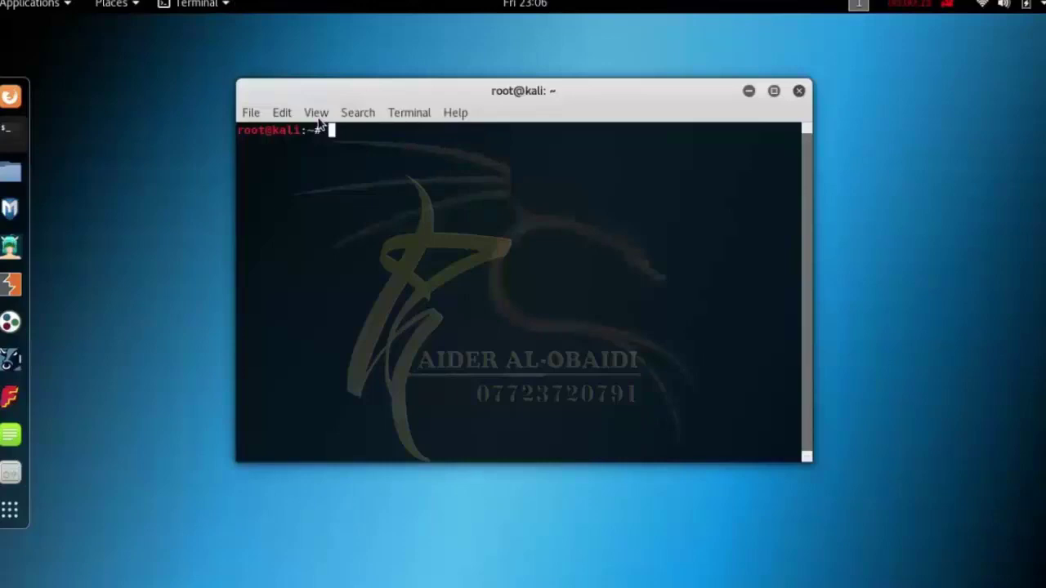
pyautogui.click(318, 119)
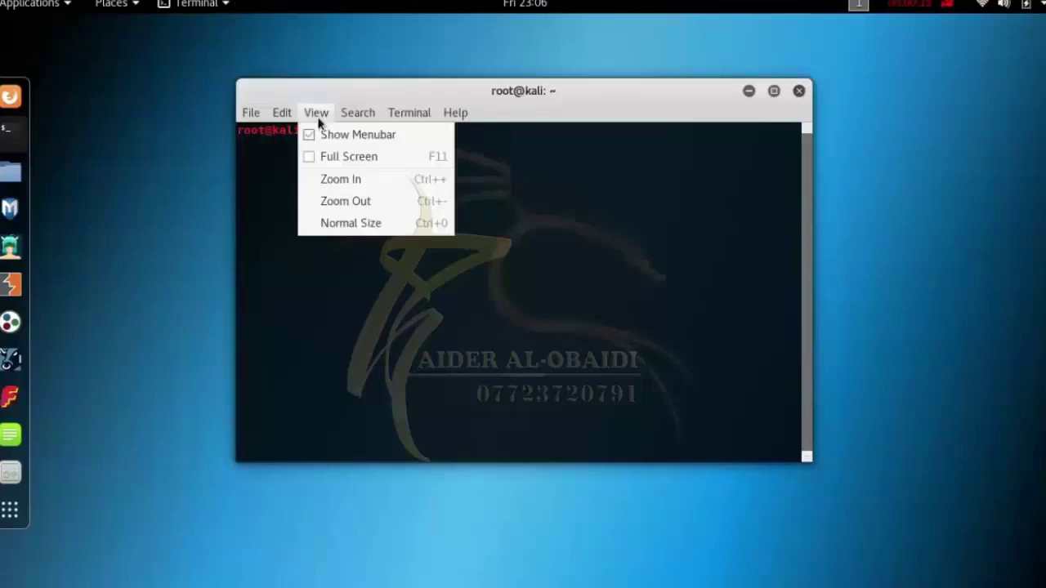
pyautogui.click(346, 183)
pyautogui.click(316, 113)
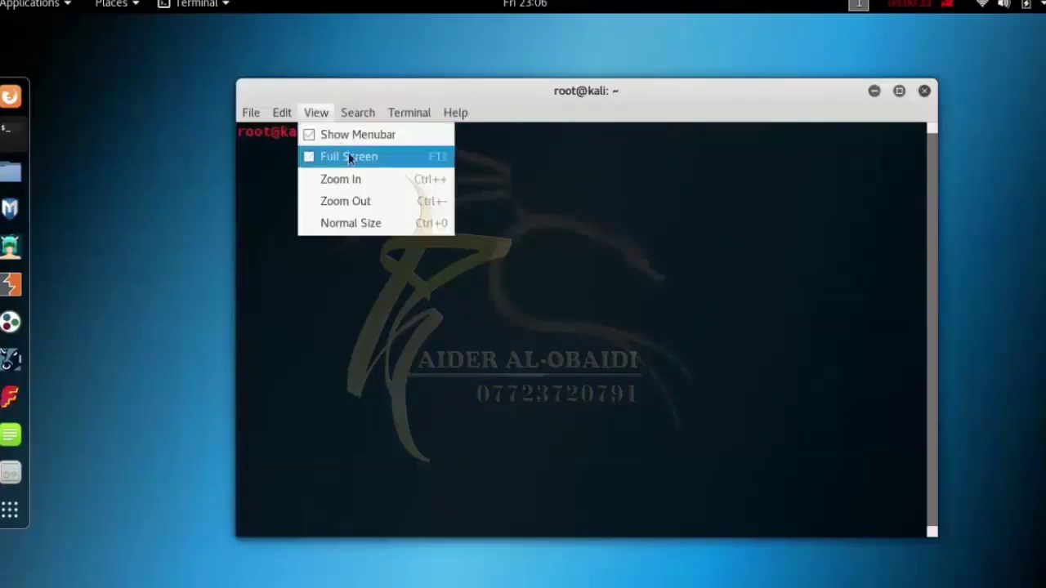
pyautogui.click(346, 179)
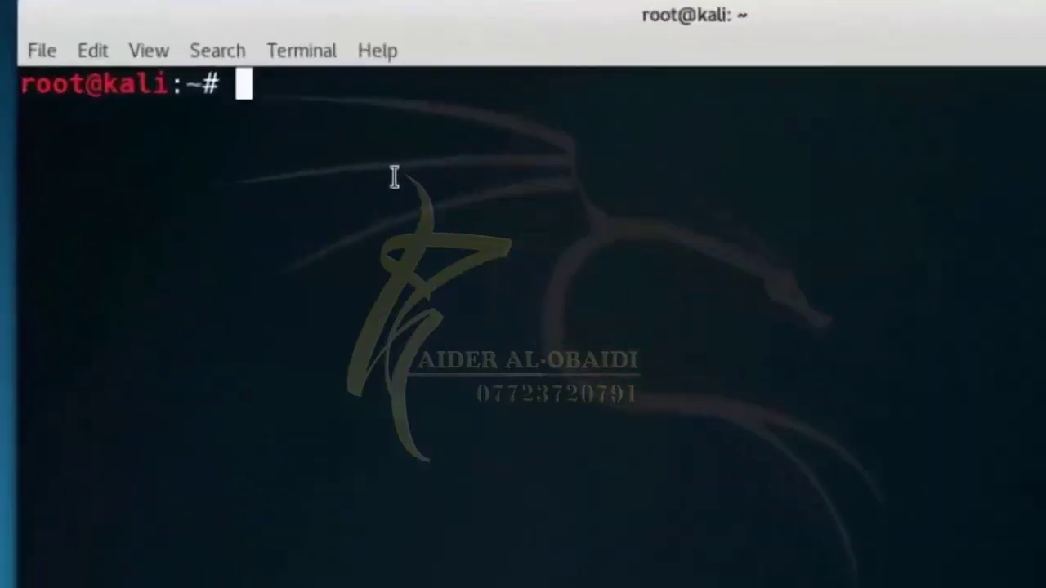
# - List all disks and their partitions with the command fdisk -l
pyautogui.write('fdis')
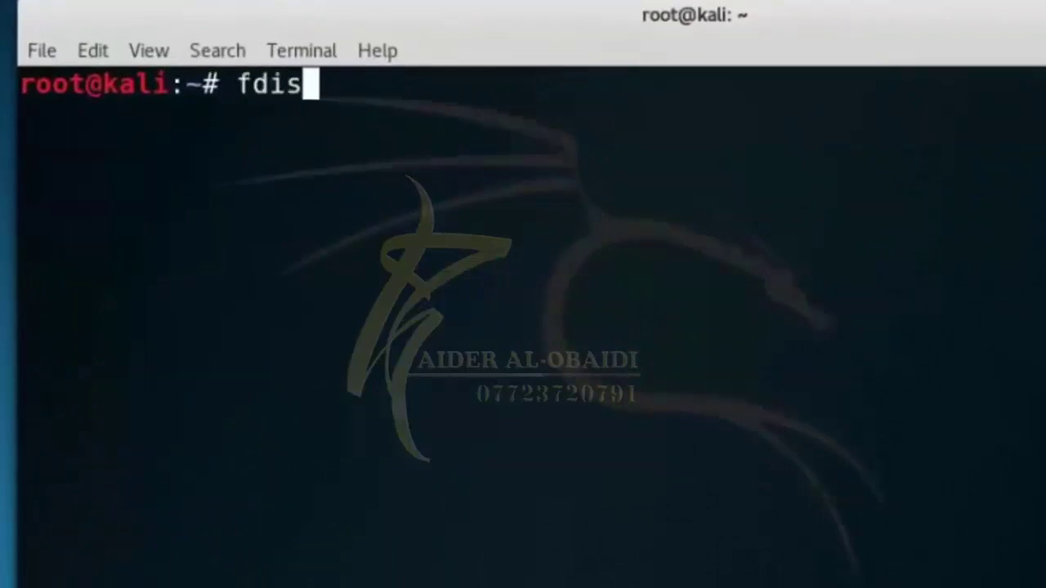
pyautogui.write('k -l')
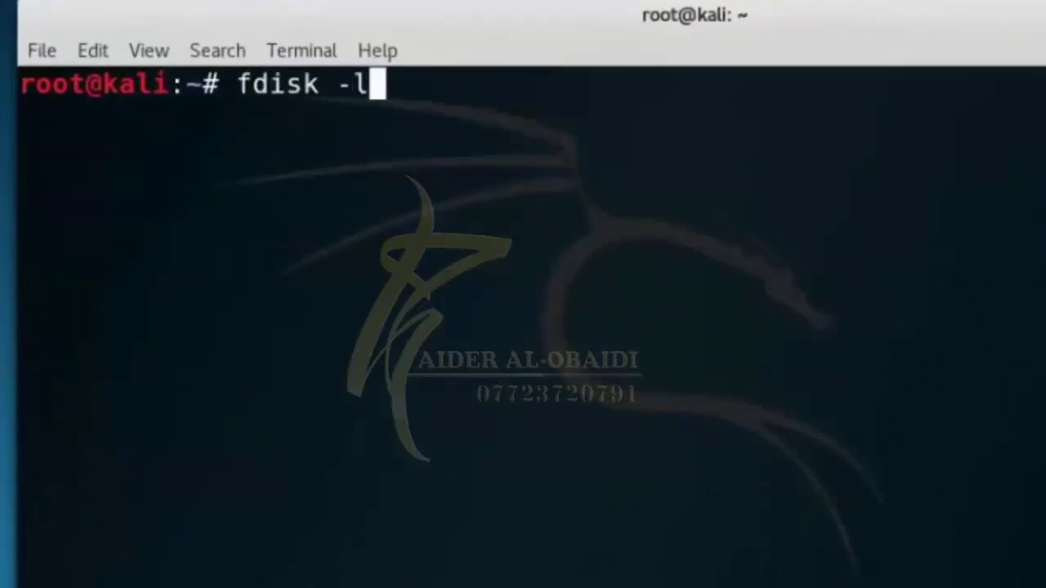
pyautogui.press('Return')
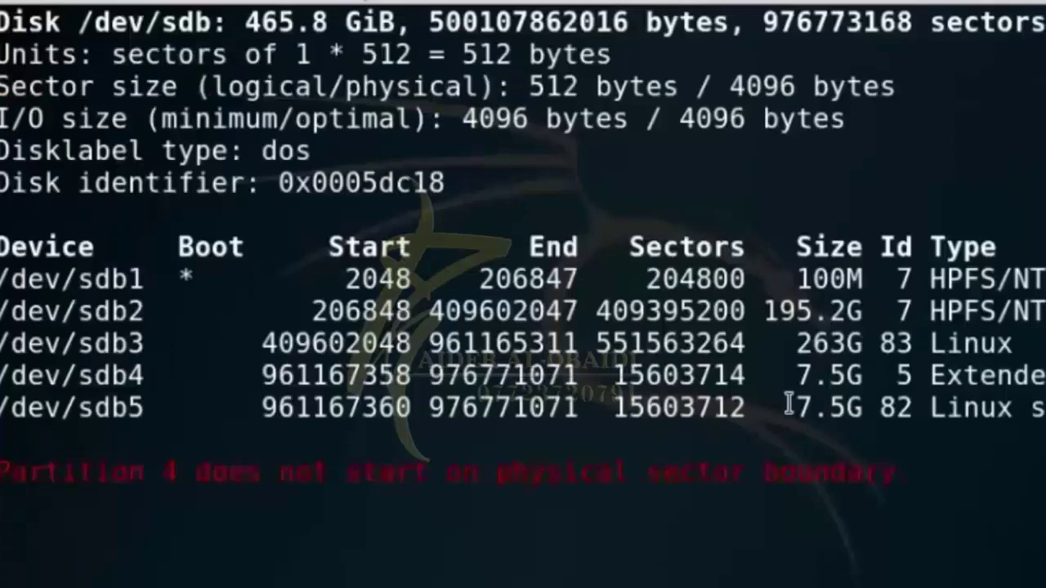
# - Examine the /dev/sda partition table to compare the two partitions' sizes and types, and highlight the Linux partition's device name, /dev/sda2
pyautogui.scroll(3, 789, 406)
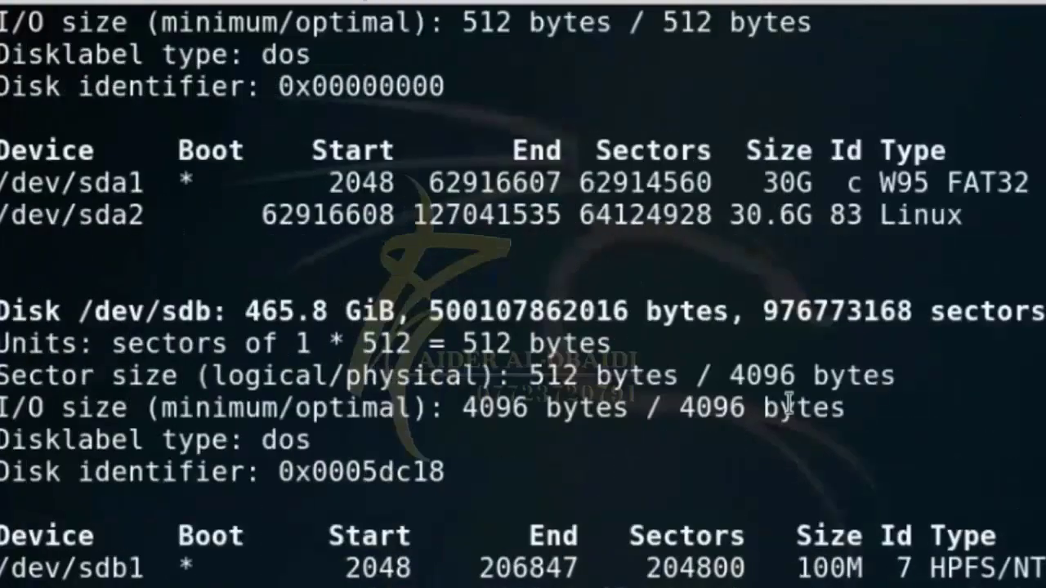
pyautogui.scroll(1, 789, 407)
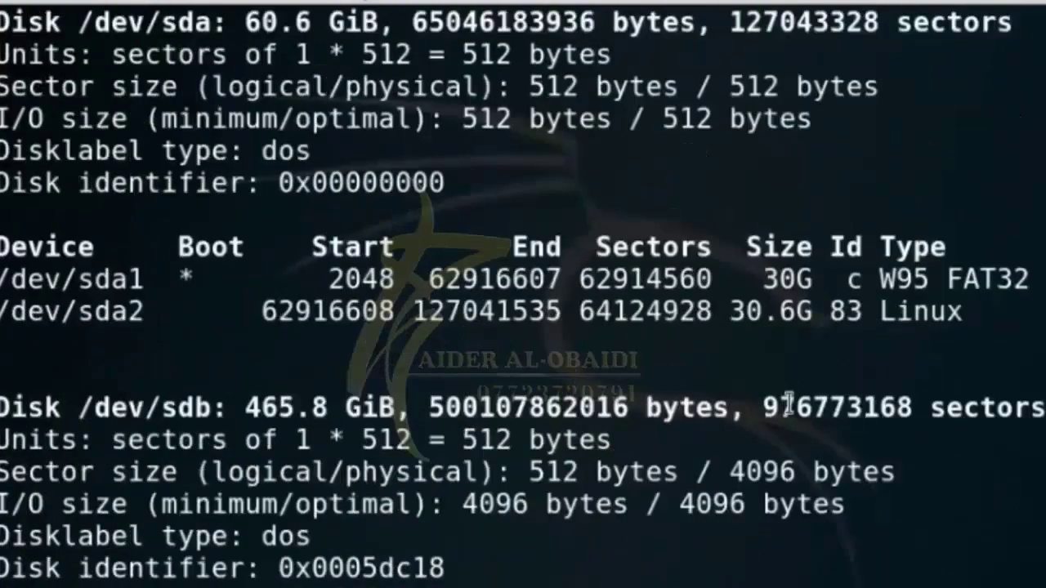
pyautogui.hotkey('ctrl', '-')
pyautogui.hotkey('ctrl', '-')
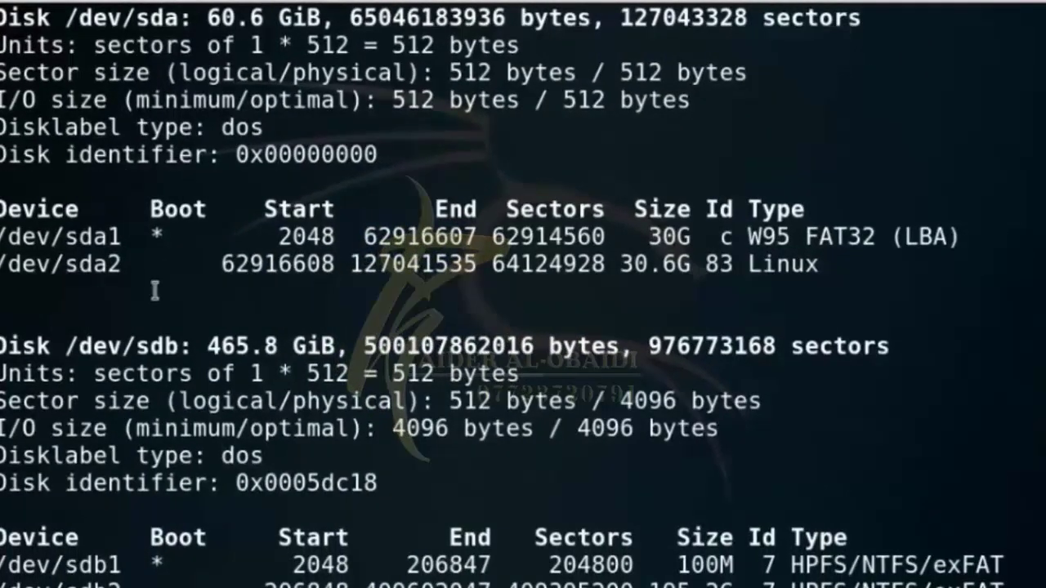
pyautogui.moveTo(10, 278); pyautogui.dragTo(817, 270)
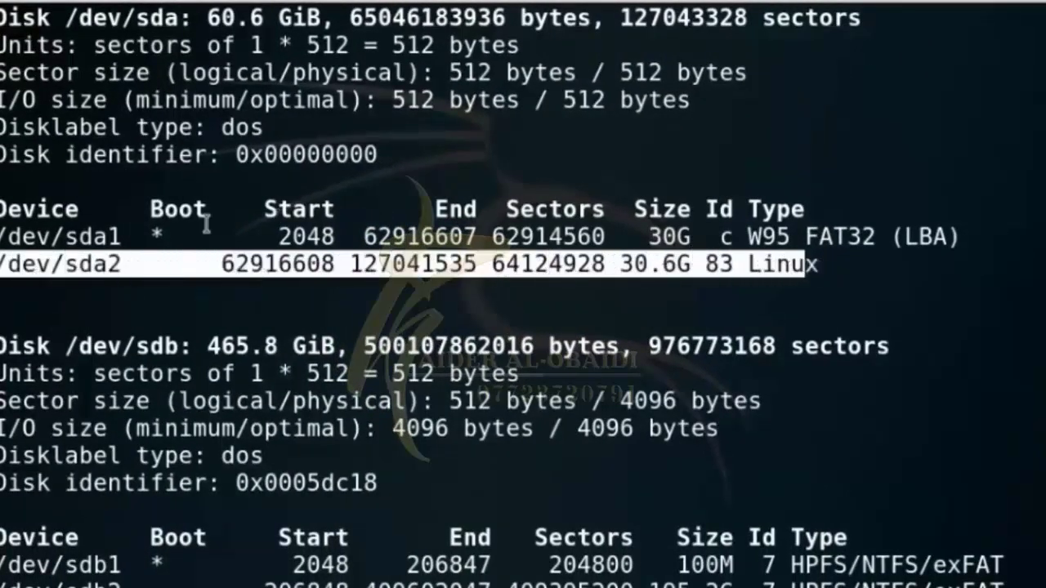
pyautogui.moveTo(52, 211); pyautogui.dragTo(368, 239)
pyautogui.click(839, 257)
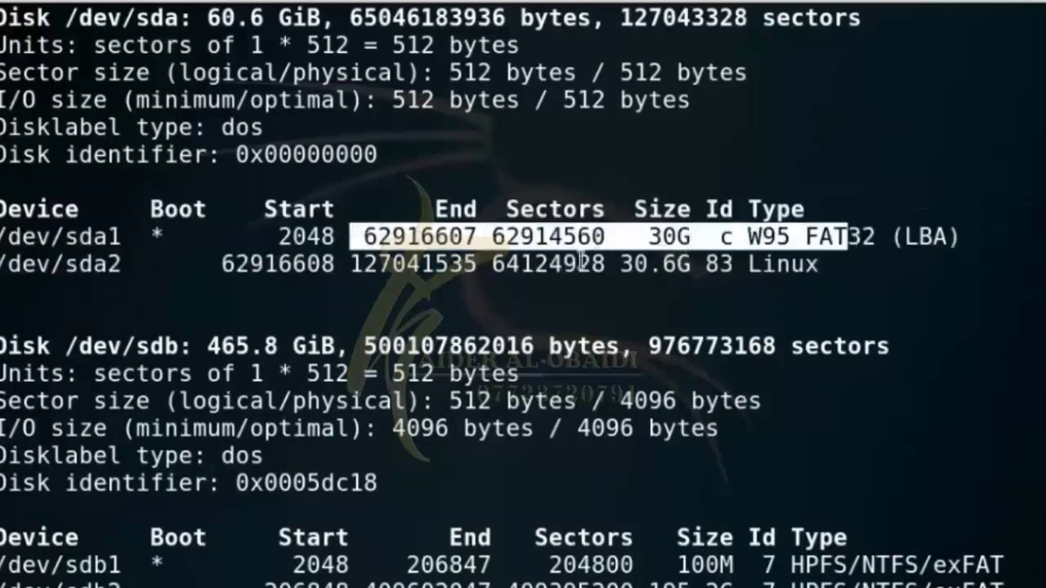
pyautogui.click(605, 260)
pyautogui.moveTo(695, 264); pyautogui.dragTo(623, 265)
pyautogui.doubleClick(677, 245)
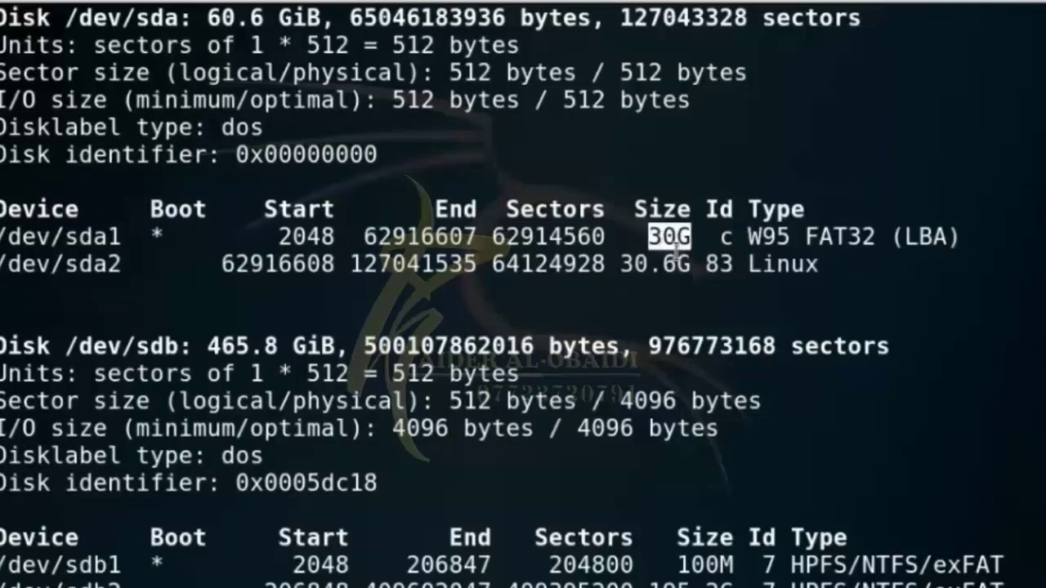
pyautogui.moveTo(819, 272); pyautogui.dragTo(16, 285)
pyautogui.click(60, 284)
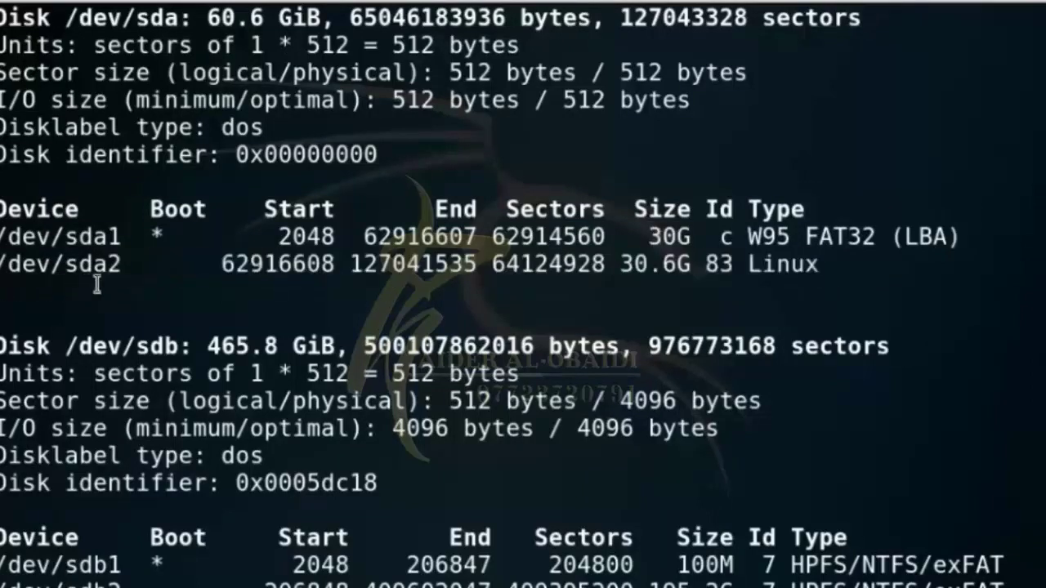
pyautogui.moveTo(131, 278); pyautogui.dragTo(10, 284)
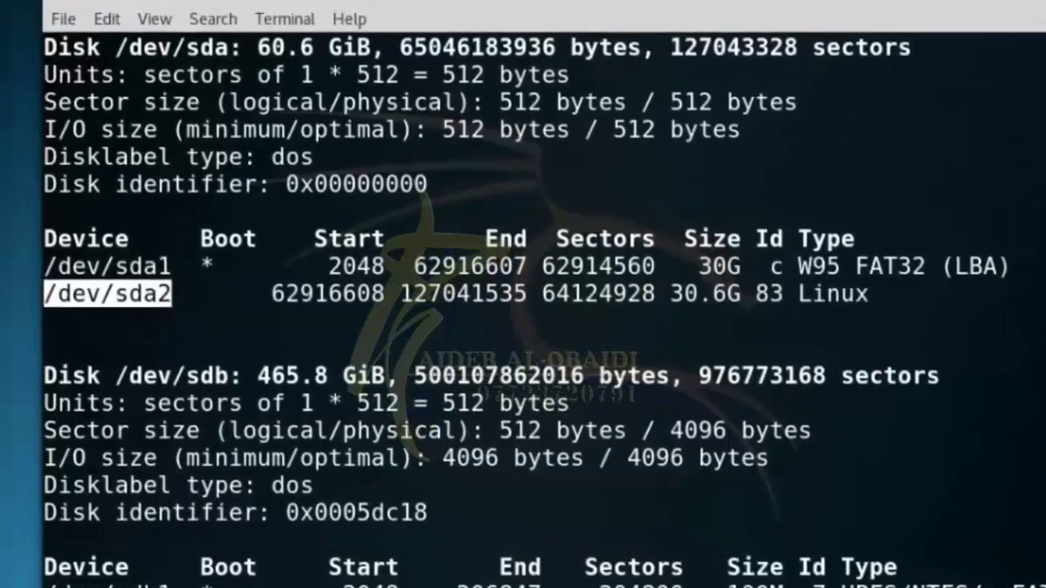
# - Open a second terminal from the desktop, place it over the partition listing, and enlarge its text by two zoom levels
pyautogui.rightClick(13, 149)
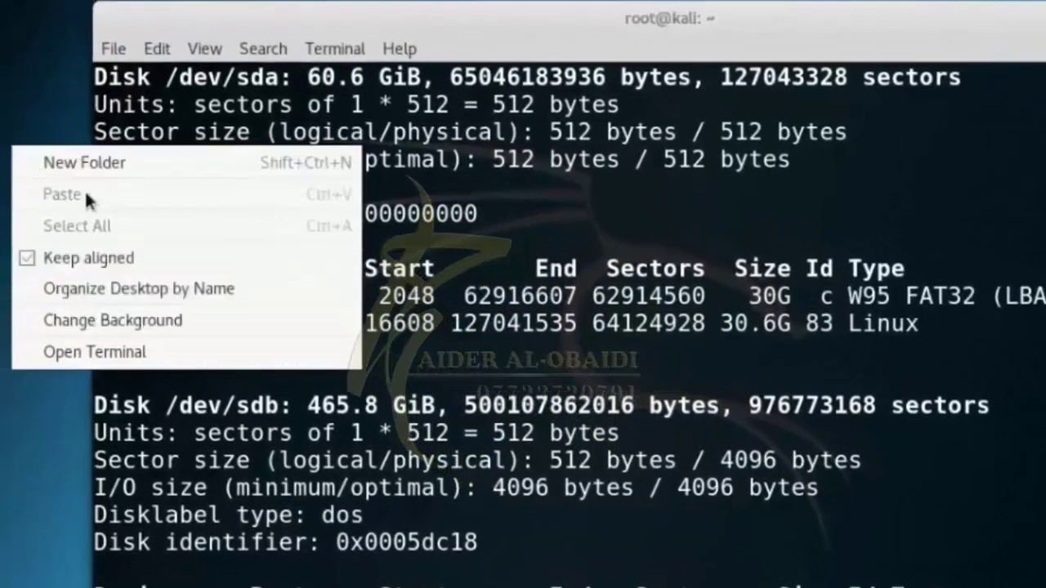
pyautogui.click(121, 353)
pyautogui.moveTo(196, 8); pyautogui.dragTo(827, 89)
pyautogui.click(608, 90)
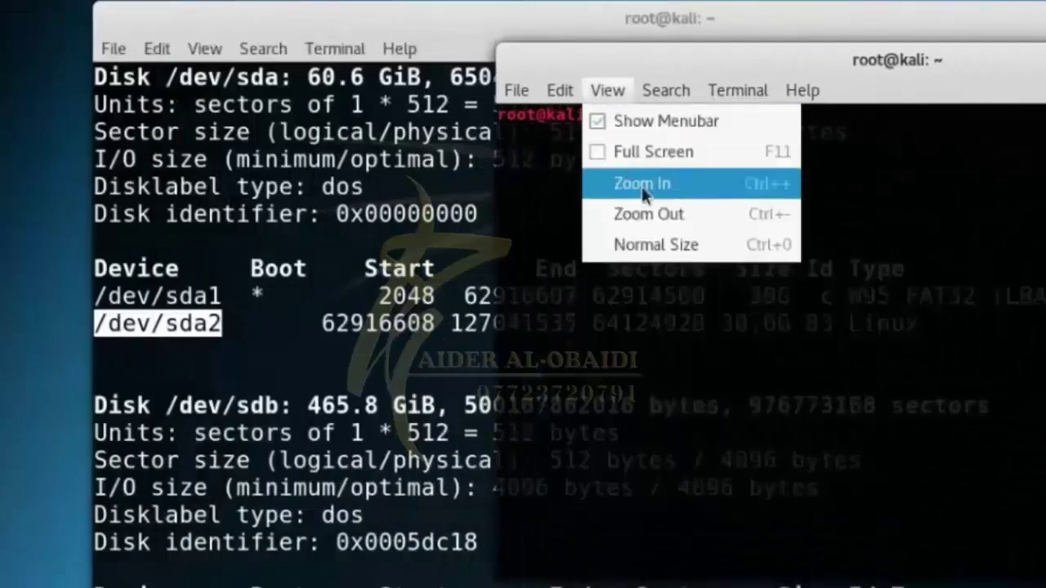
pyautogui.click(623, 185)
pyautogui.click(493, 91)
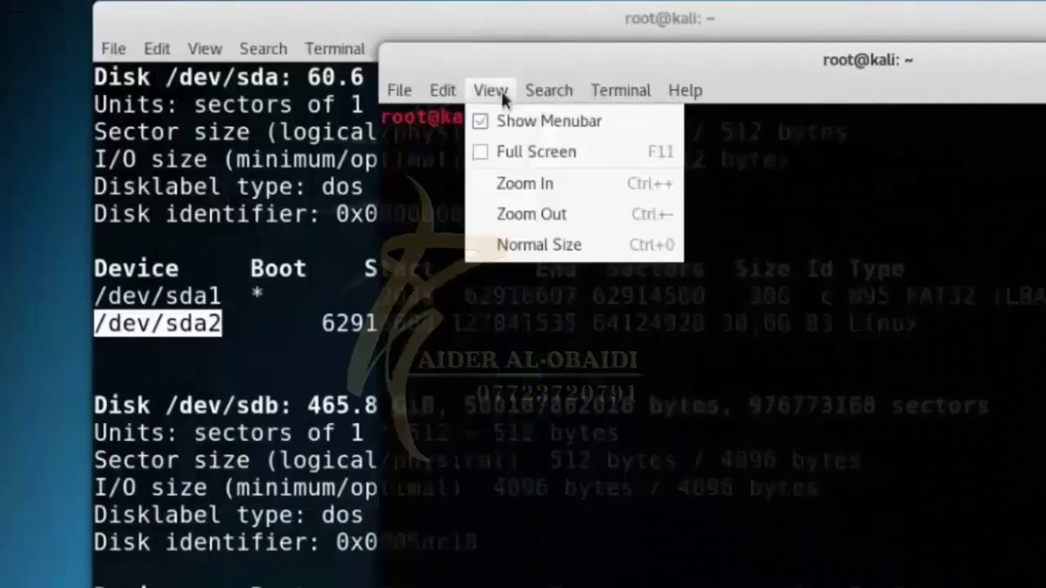
pyautogui.click(552, 184)
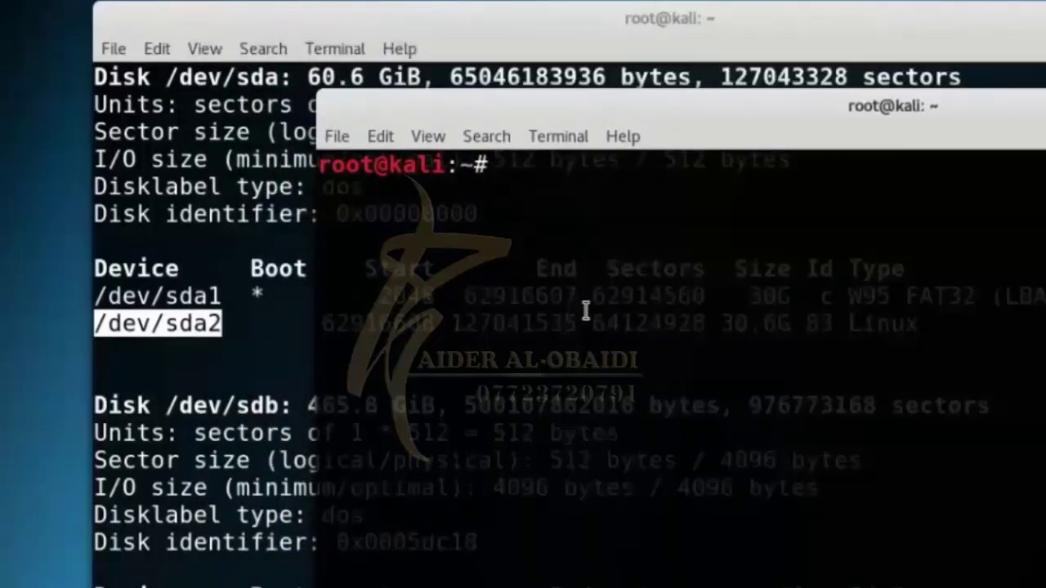
# - Create the mount point directory with the command mkdir -p /mnt/usb
pyautogui.write('mkdir ')
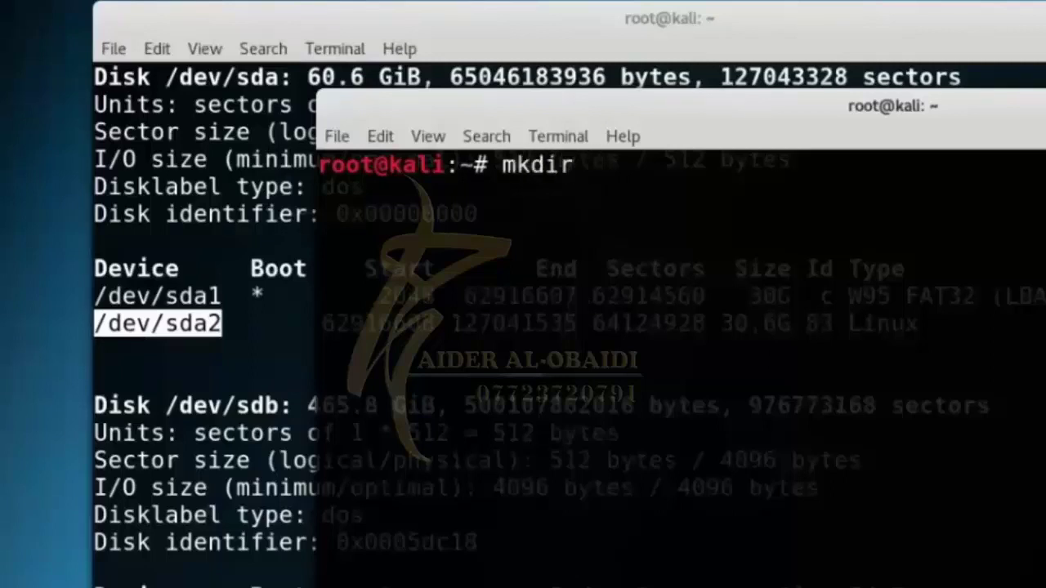
pyautogui.write('-p ')
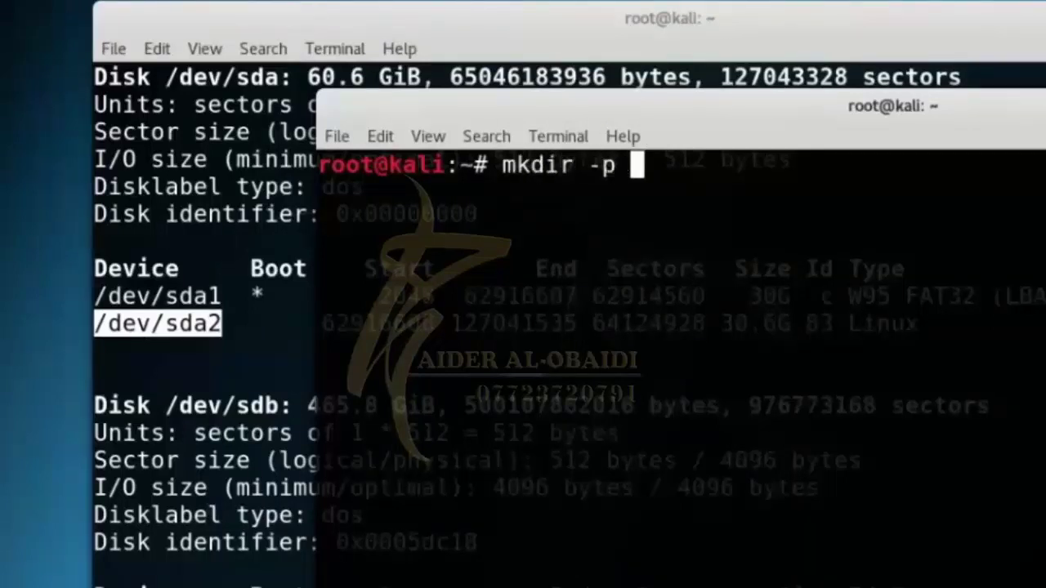
pyautogui.write('/')
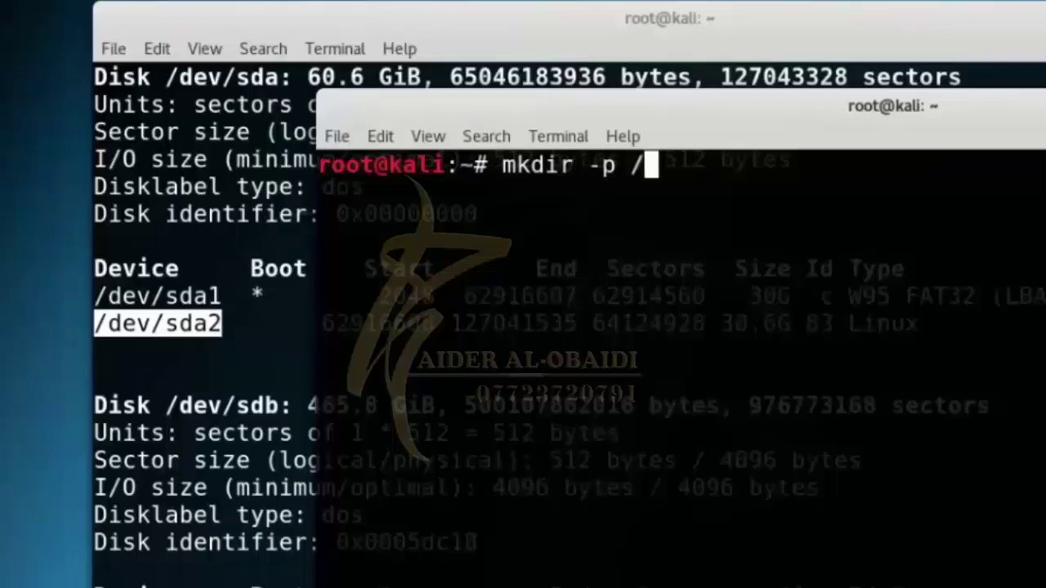
pyautogui.write('mn')
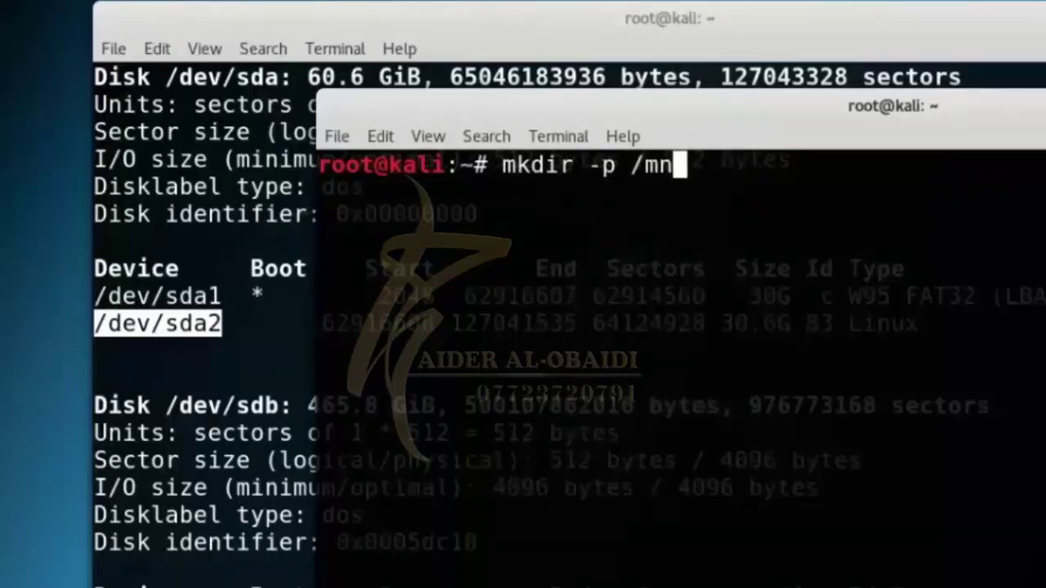
pyautogui.write('t/')
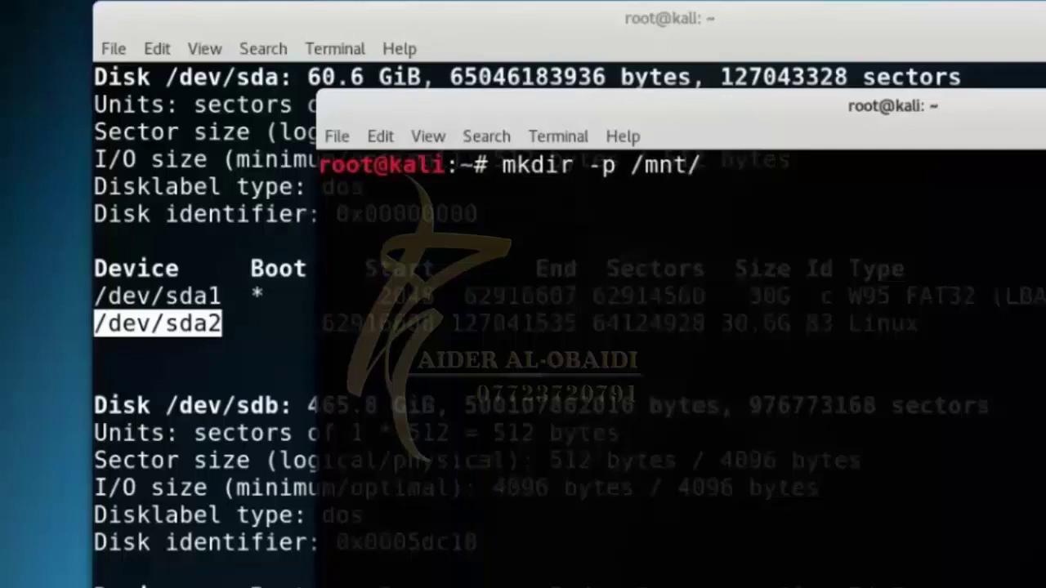
pyautogui.write('usb')
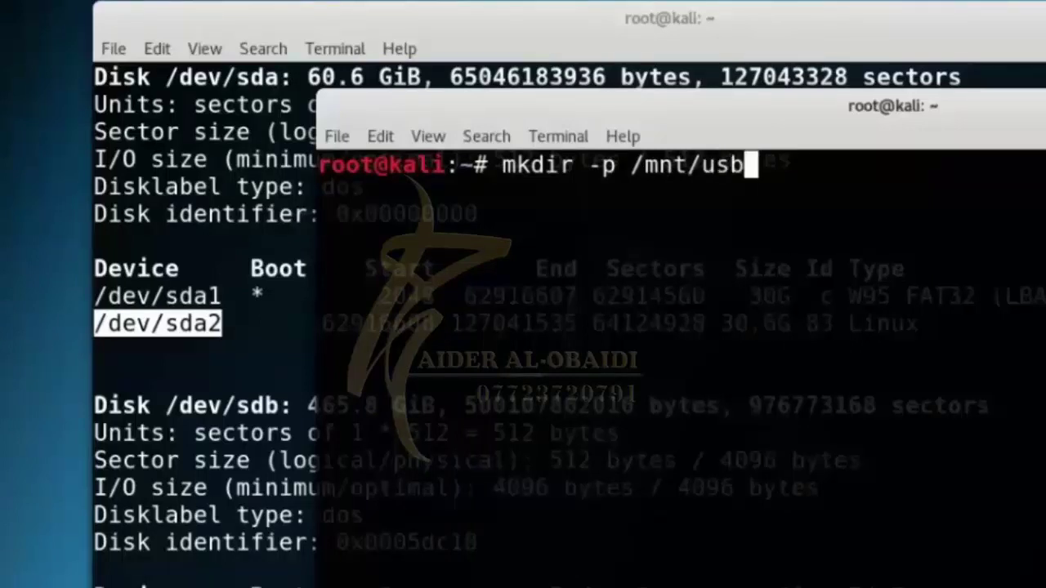
pyautogui.press('Return')
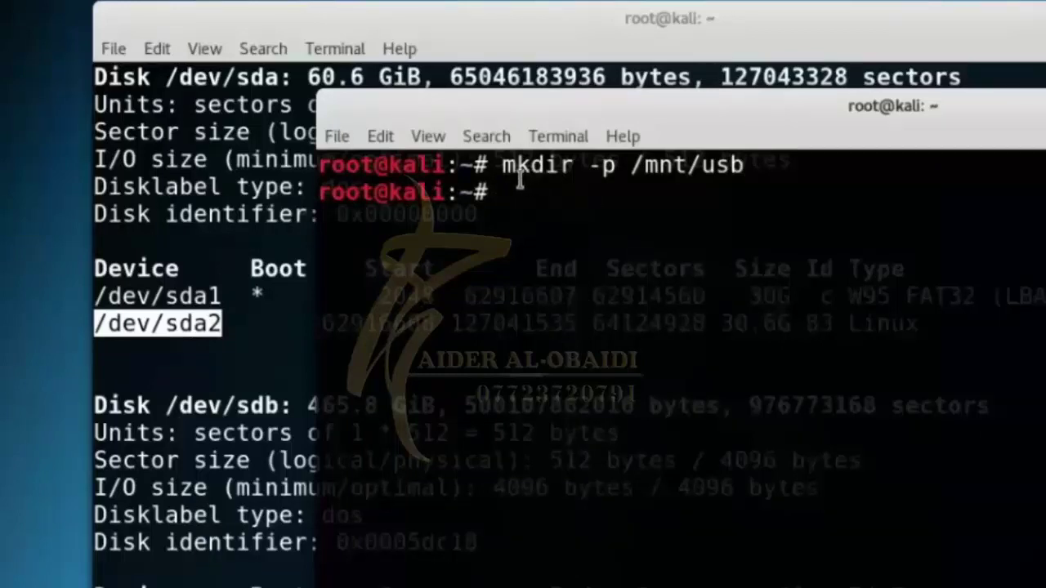
pyautogui.moveTo(502, 165); pyautogui.dragTo(611, 173)
pyautogui.click(536, 206)
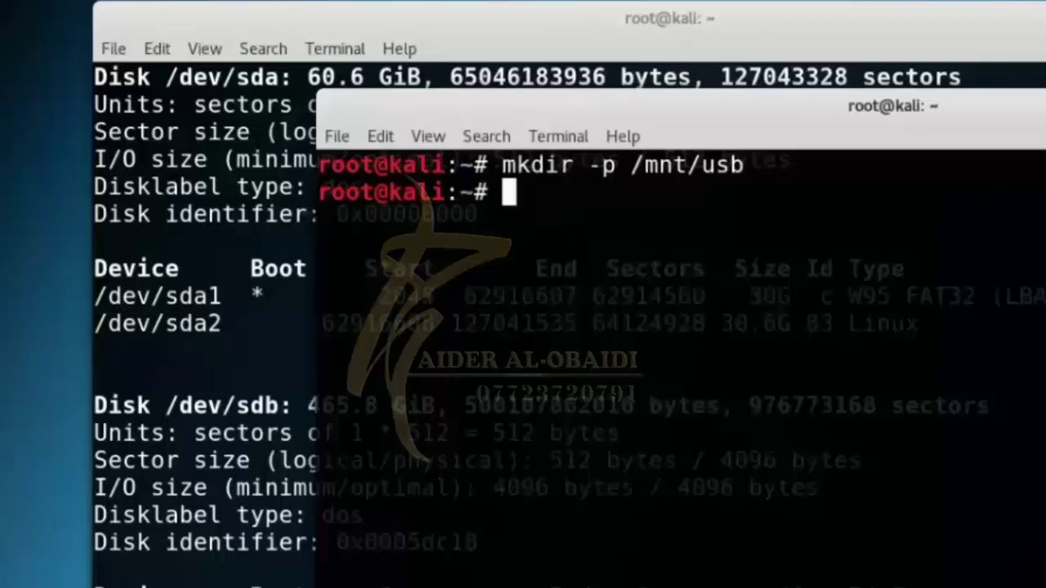
# - Mount the Linux partition with mount /dev/sda2 /mnt/usb, copying the device name from the partition listing in the other terminal
pyautogui.write('mo')
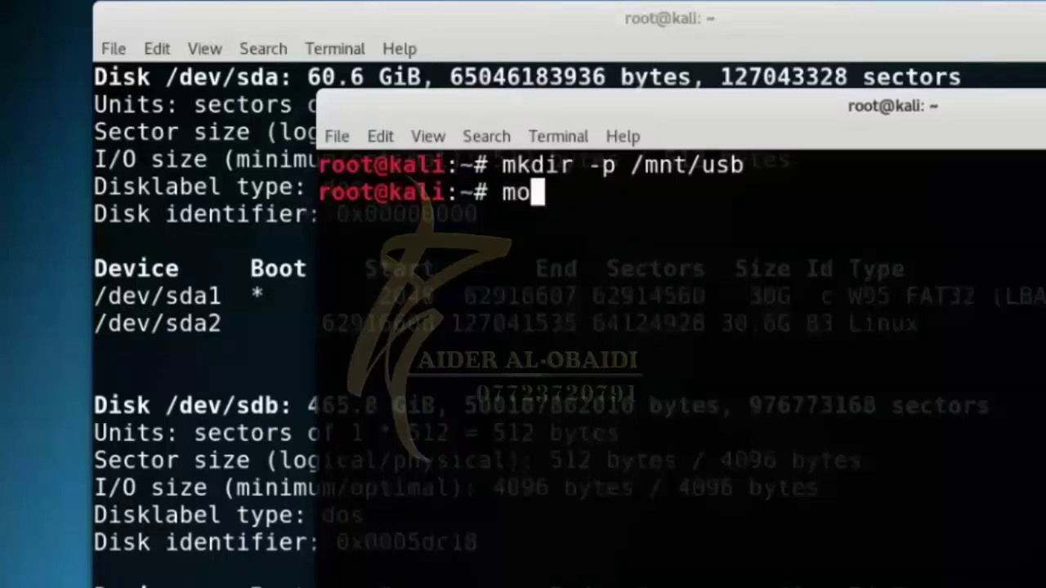
pyautogui.write('unt ')
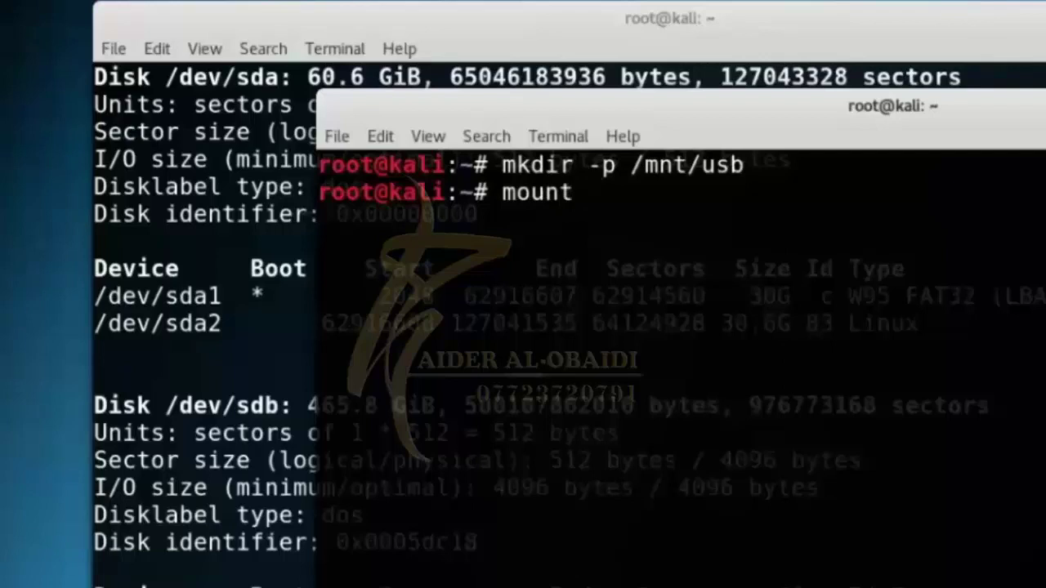
pyautogui.write('/')
pyautogui.moveTo(229, 331); pyautogui.dragTo(100, 328)
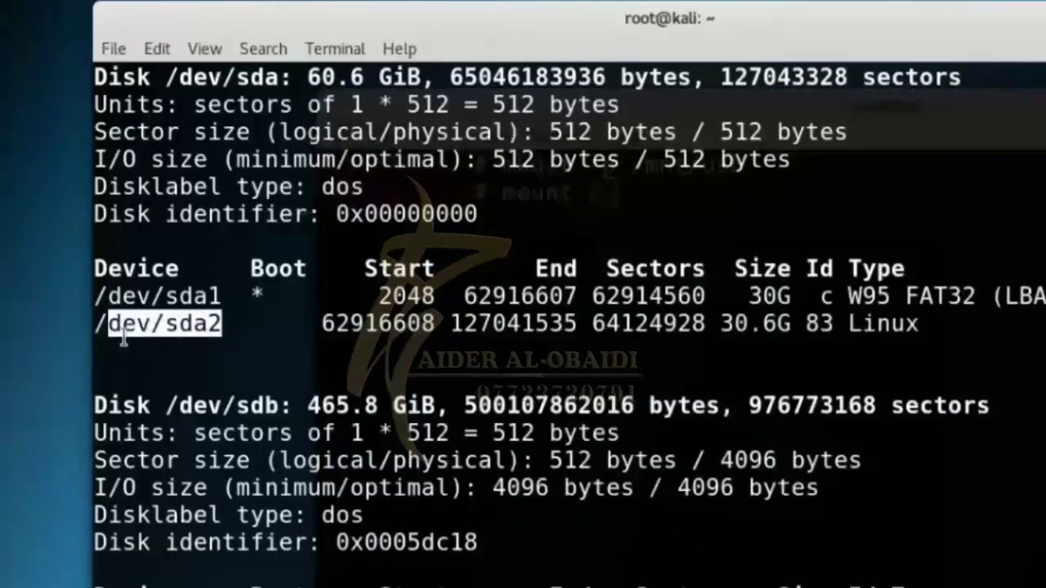
pyautogui.rightClick(145, 339)
pyautogui.click(229, 406)
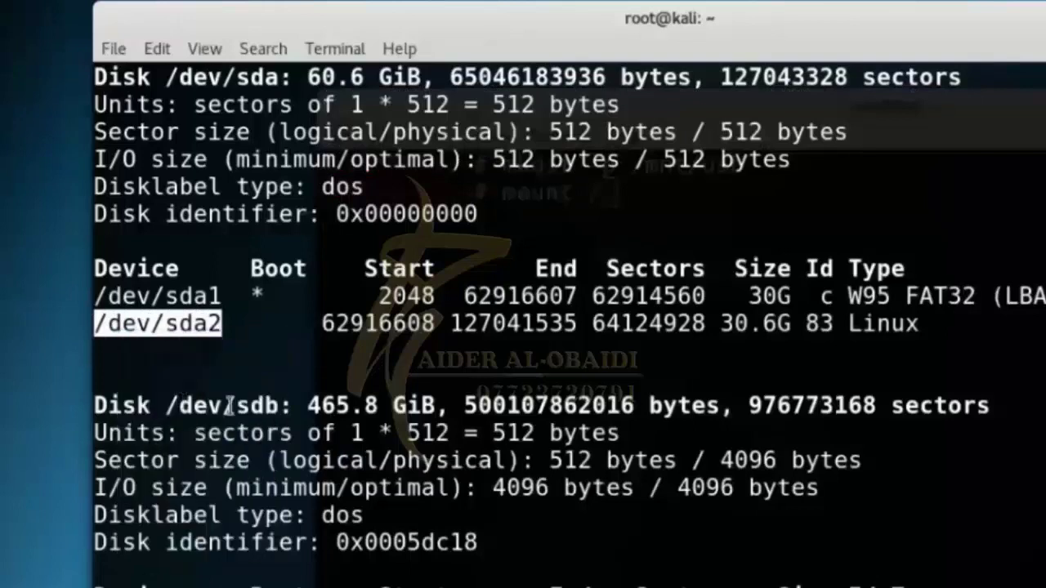
pyautogui.click(689, 228)
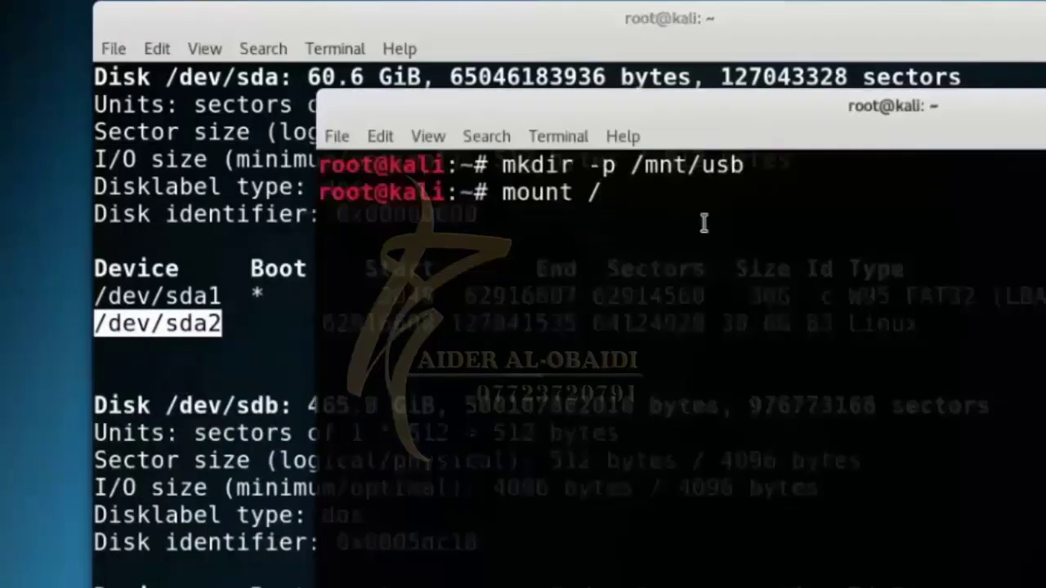
pyautogui.press('BackSpace')
pyautogui.hotkey('ctrl', 'shift', 'v')
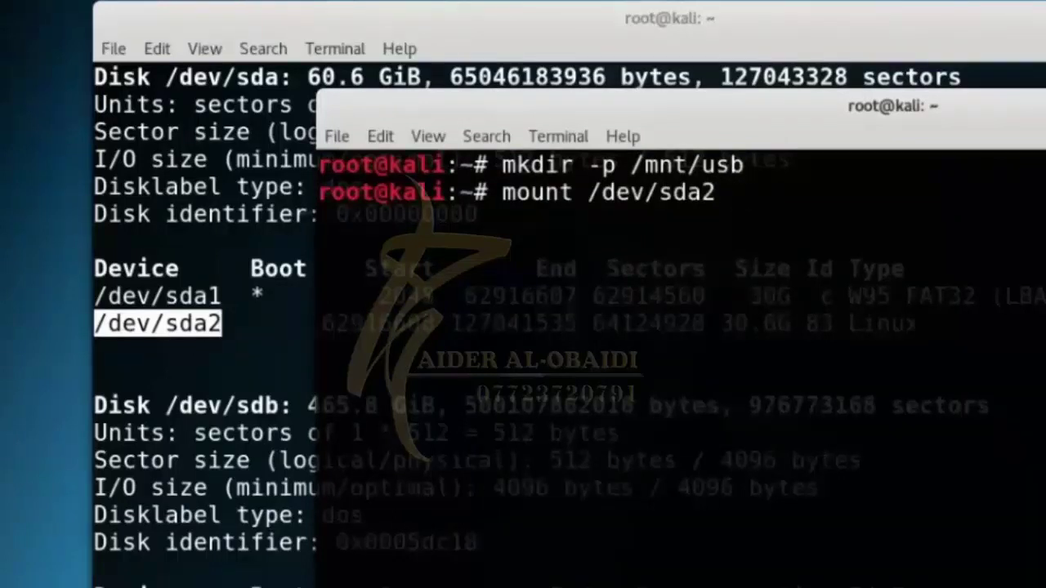
pyautogui.write('/mnt/')
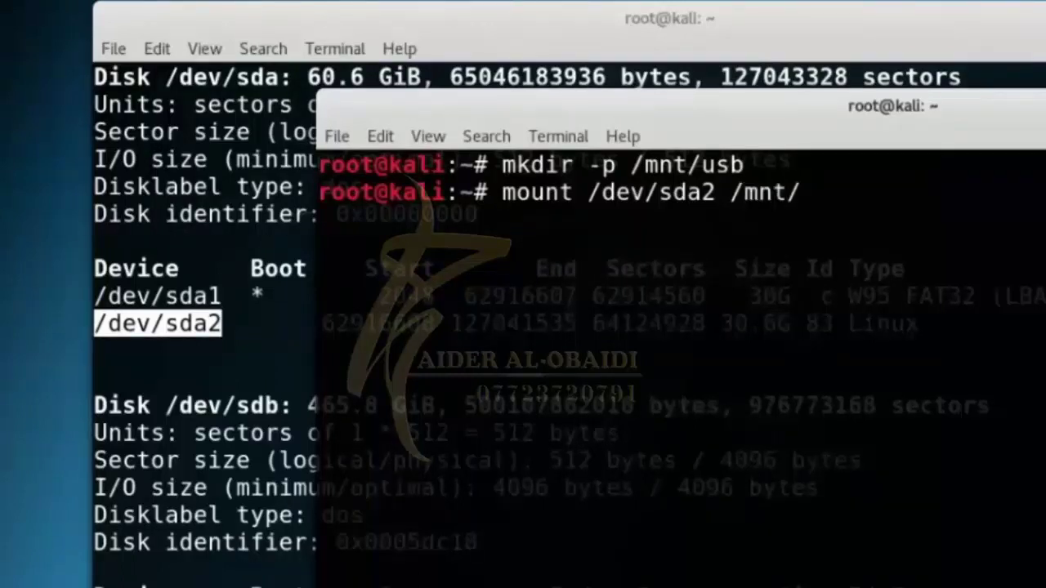
pyautogui.write('usb')
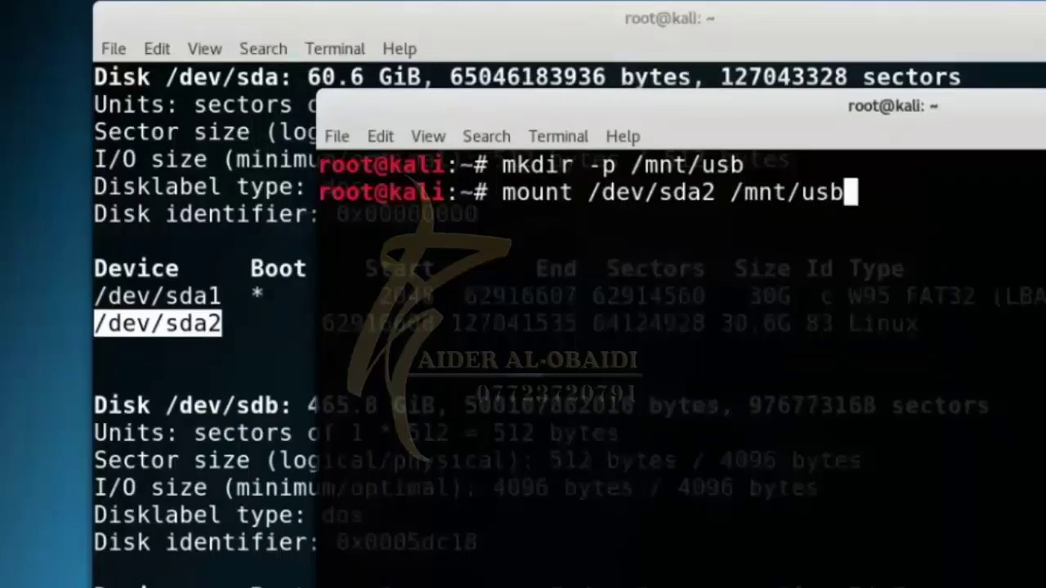
pyautogui.press('Return')
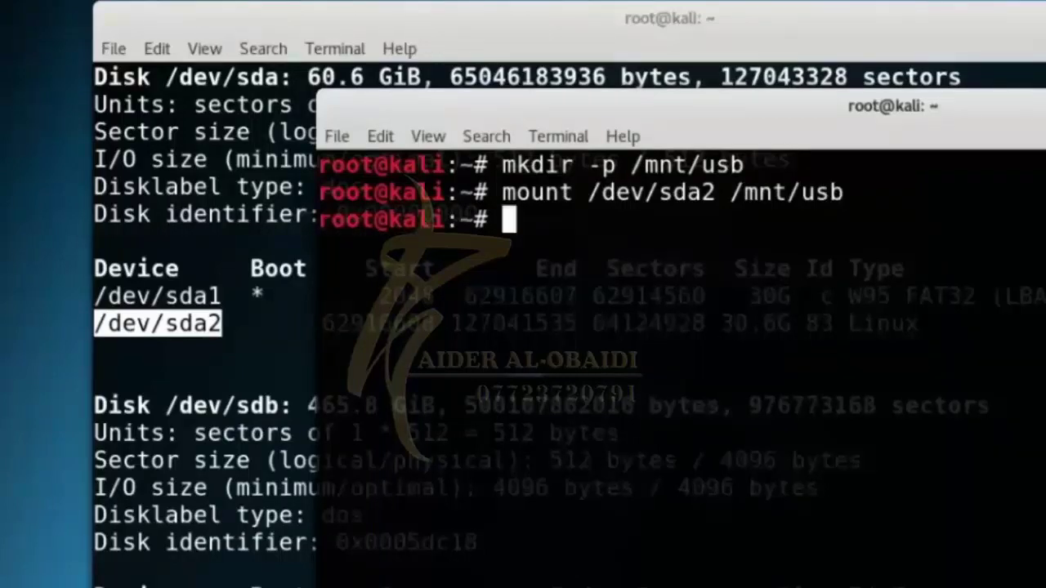
pyautogui.moveTo(502, 193); pyautogui.dragTo(560, 195)
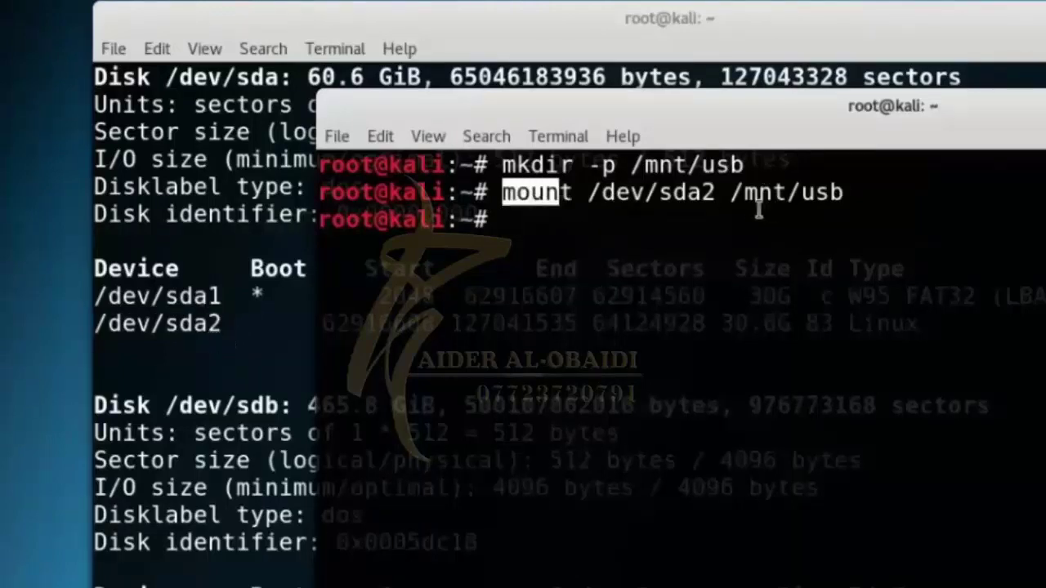
pyautogui.moveTo(745, 200); pyautogui.dragTo(860, 200)
pyautogui.click(561, 253)
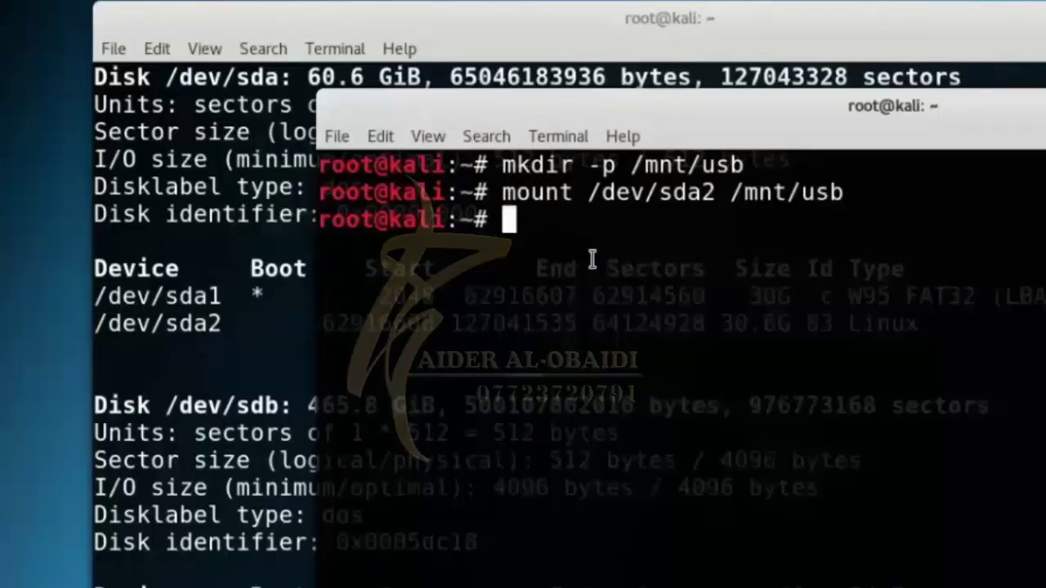
# - Write the persistence configuration file with the command echo " /union">/mnt/usb/persistence.conf
pyautogui.write('echo ')
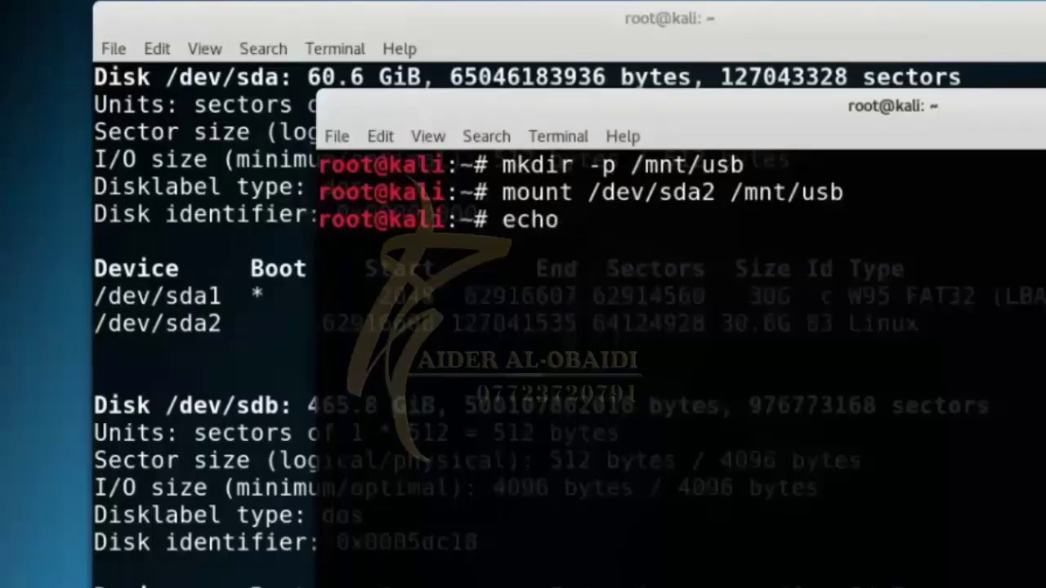
pyautogui.write('" /')
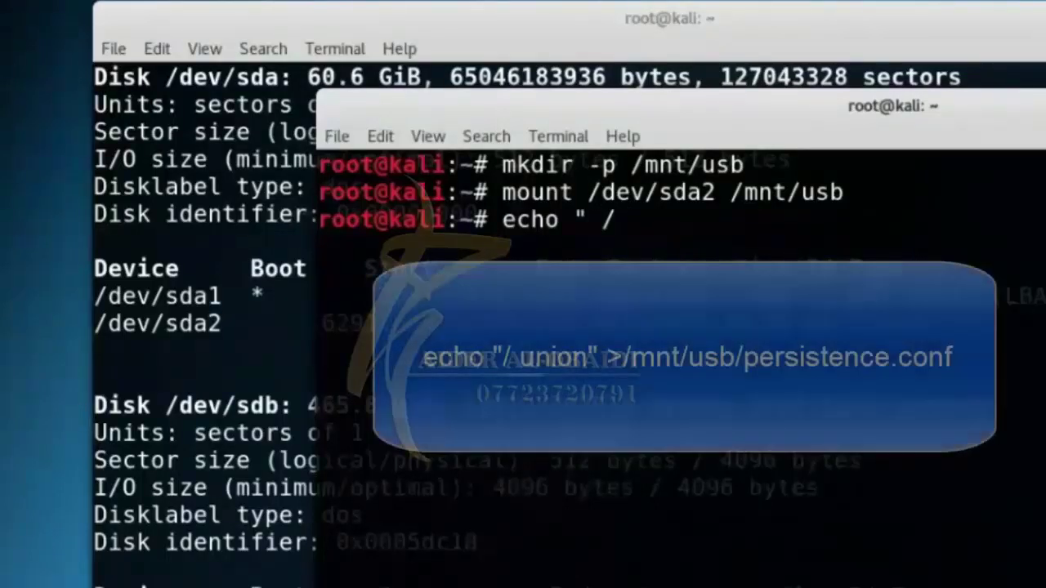
pyautogui.write('un')
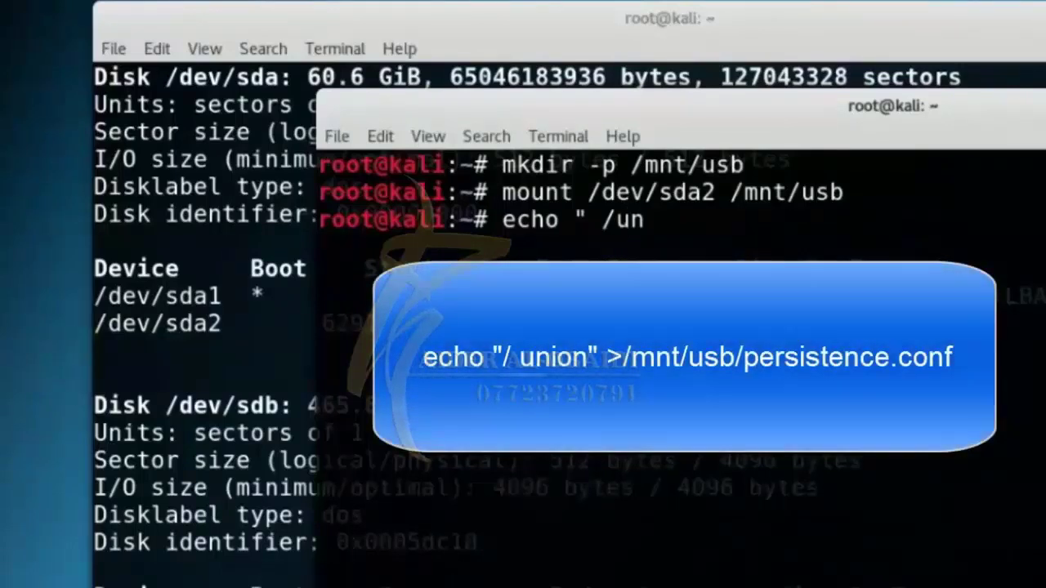
pyautogui.write('ion"')
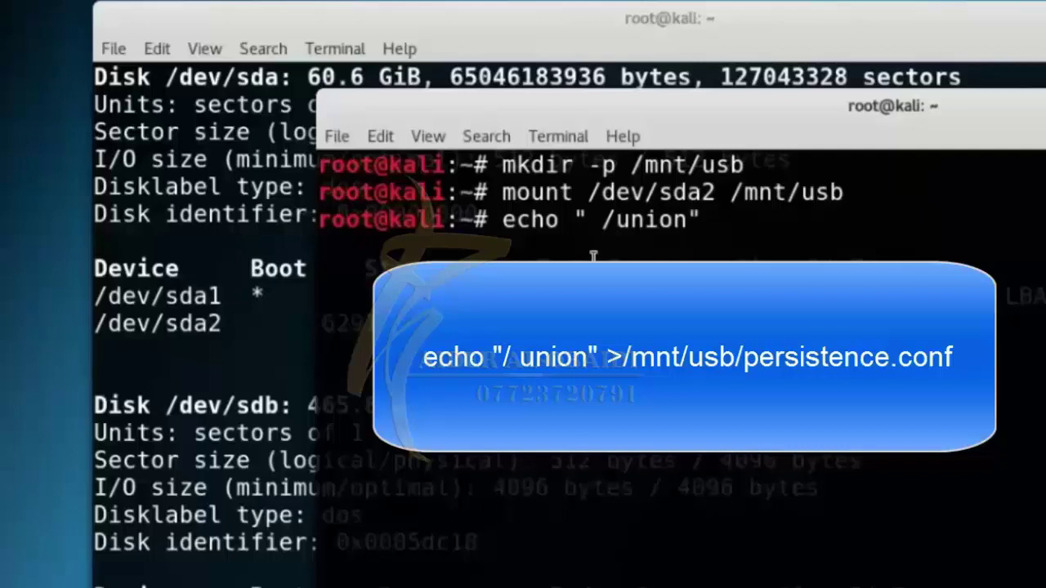
pyautogui.write('>/mu')
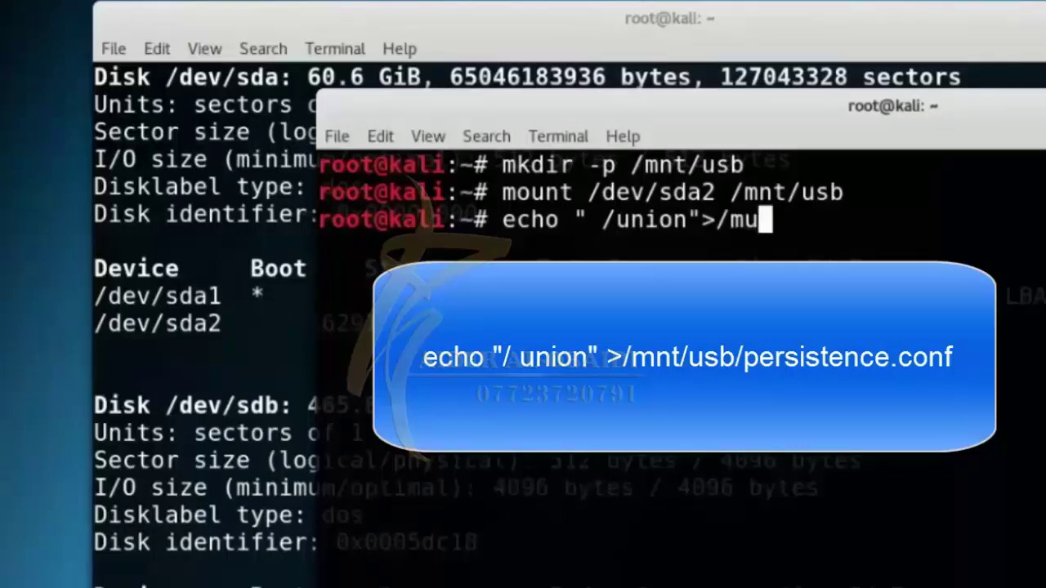
pyautogui.press('BackSpace')
pyautogui.write('nt')
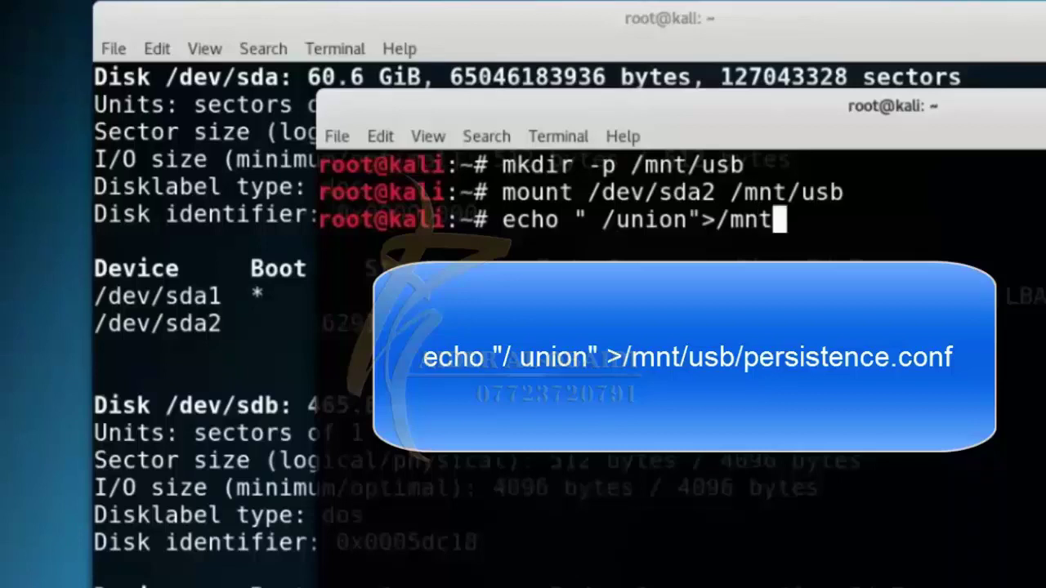
pyautogui.write('/u')
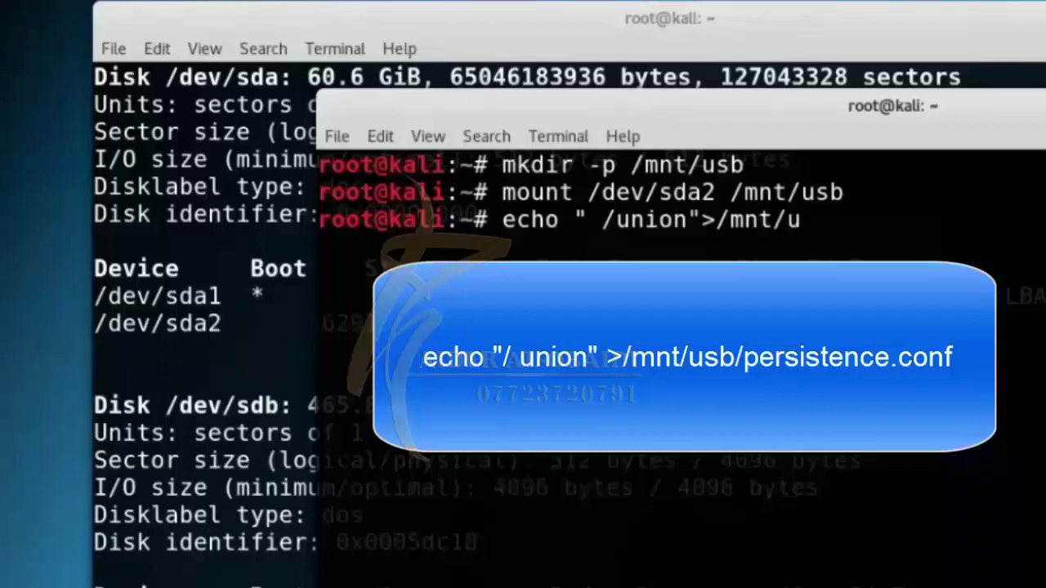
pyautogui.write('sb/persistence.o')
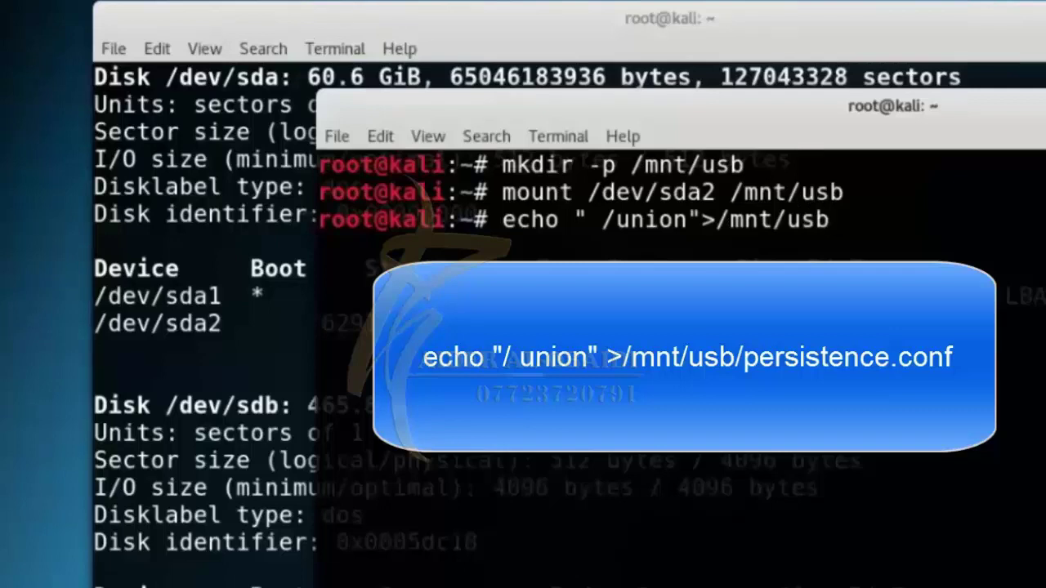
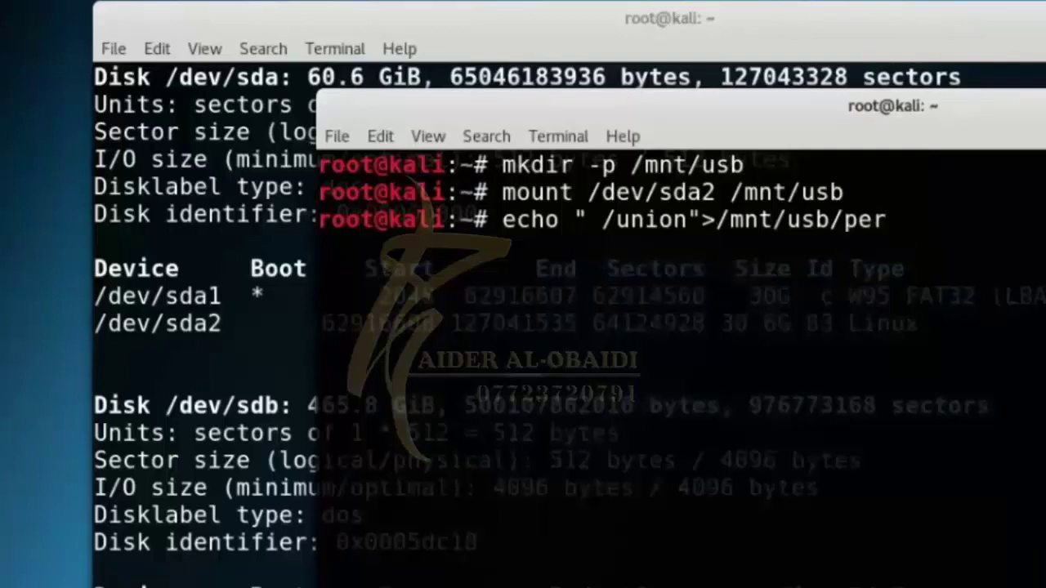
pyautogui.write('sis')
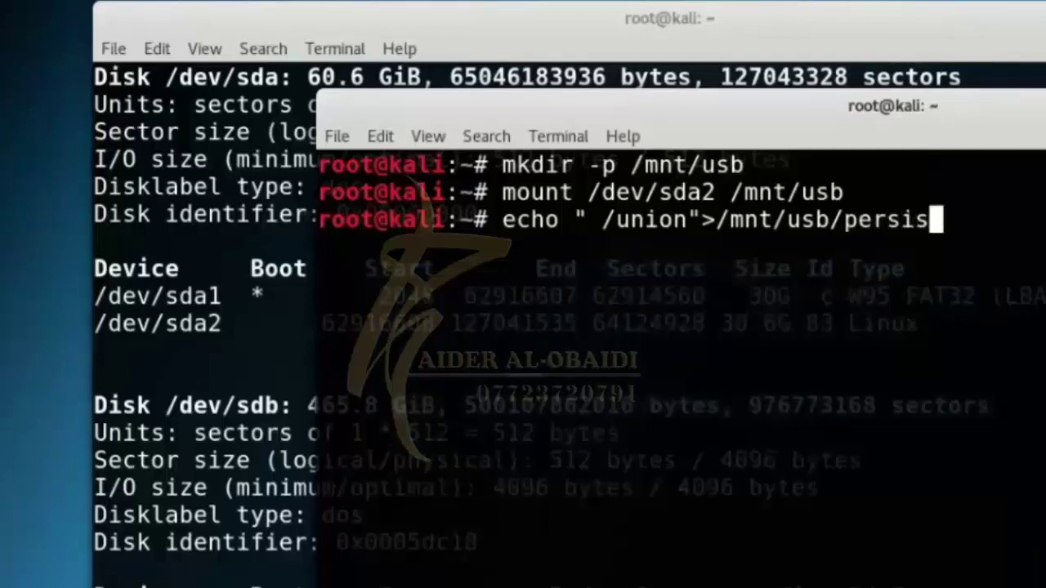
pyautogui.write('tence')
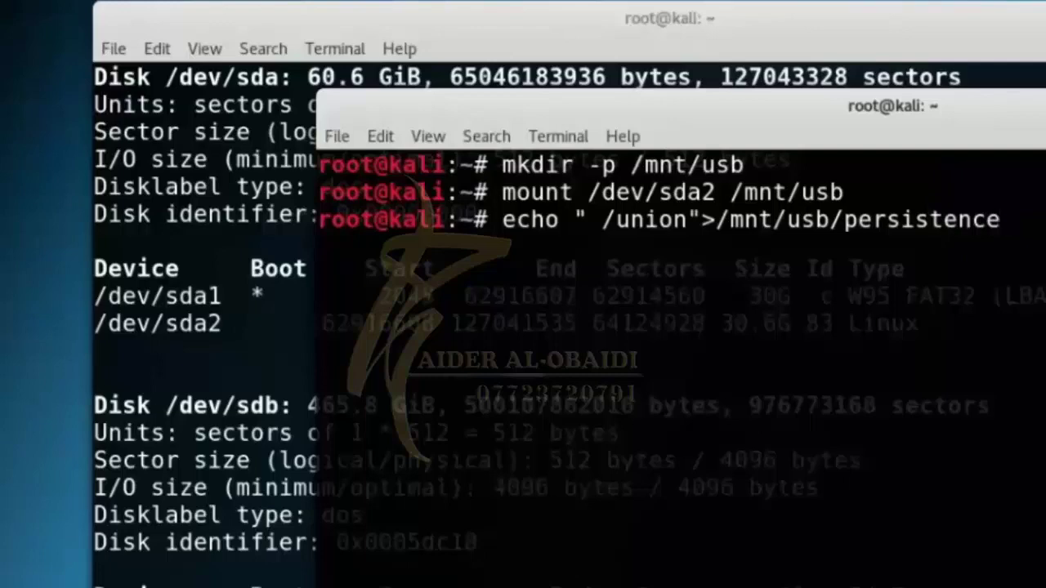
pyautogui.write('.o')
pyautogui.press('BackSpace')
pyautogui.write('conf')
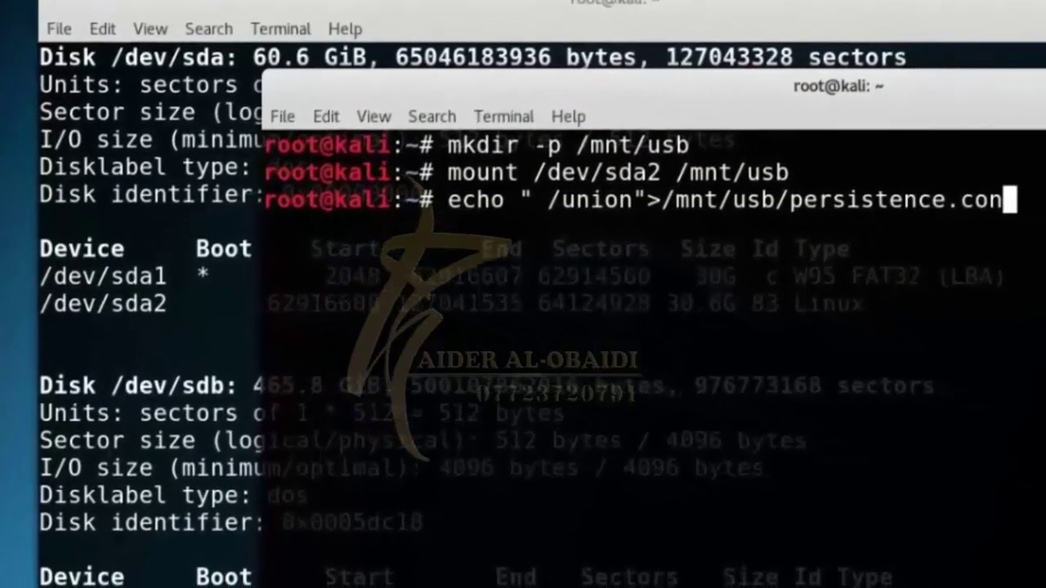
pyautogui.press('Return')
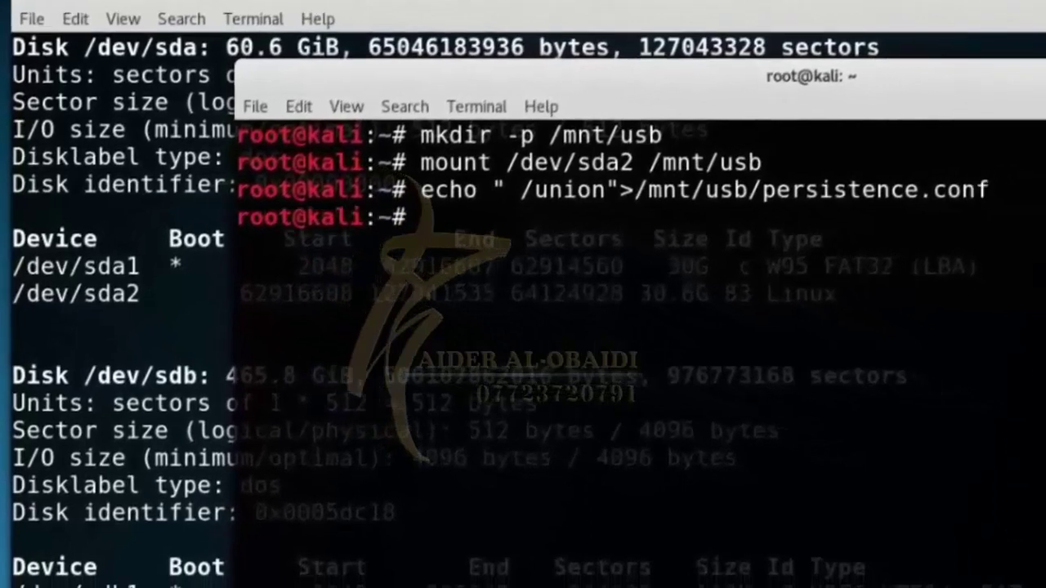
# - Unmount the persistence partition with umount /dev/sda2 /mnt/usb, and highlight part of the command's output
pyautogui.write('umount')
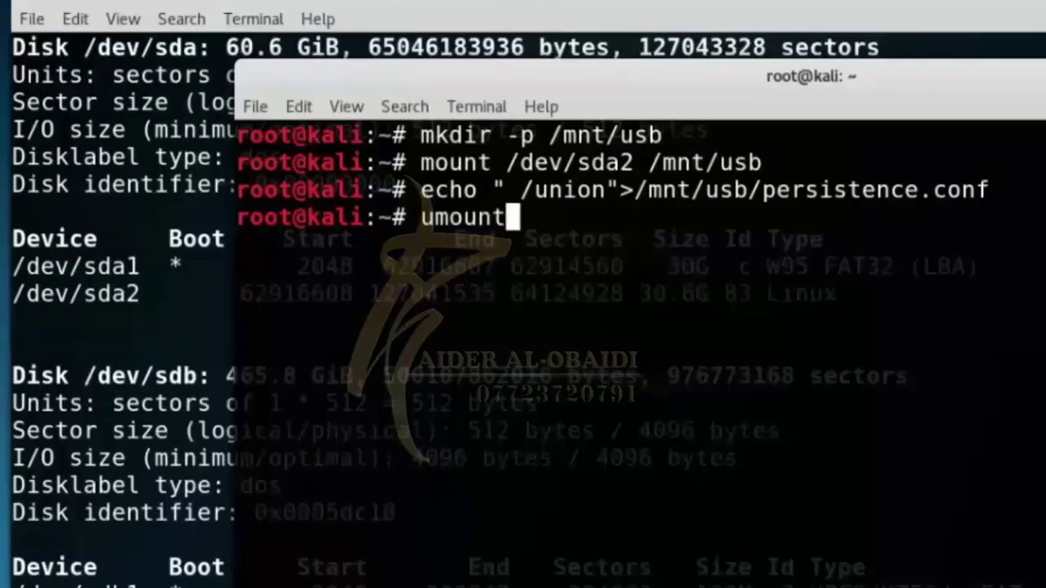
pyautogui.write(' /dev/sda2')
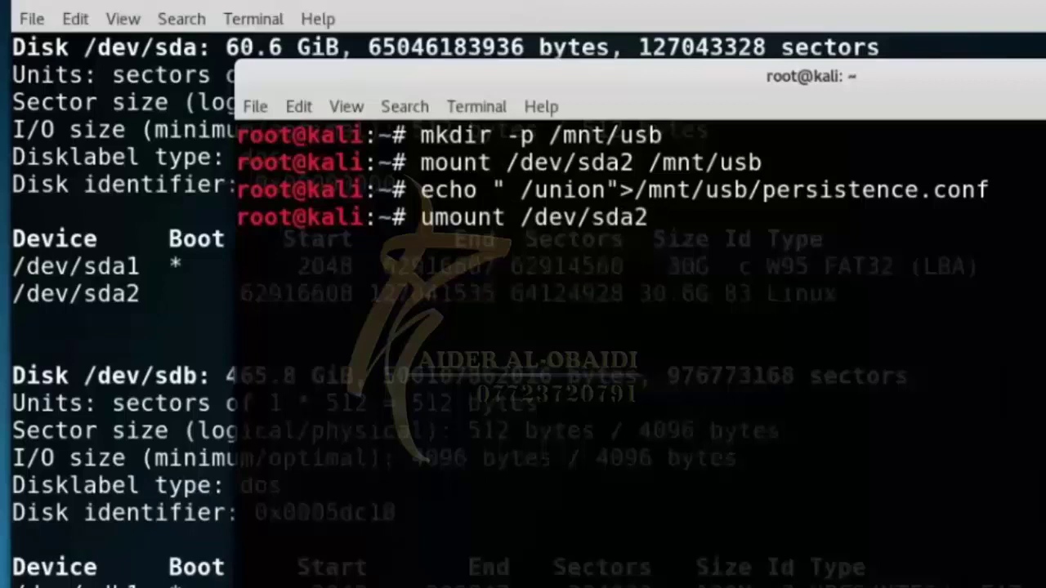
pyautogui.write(' /mnt/')
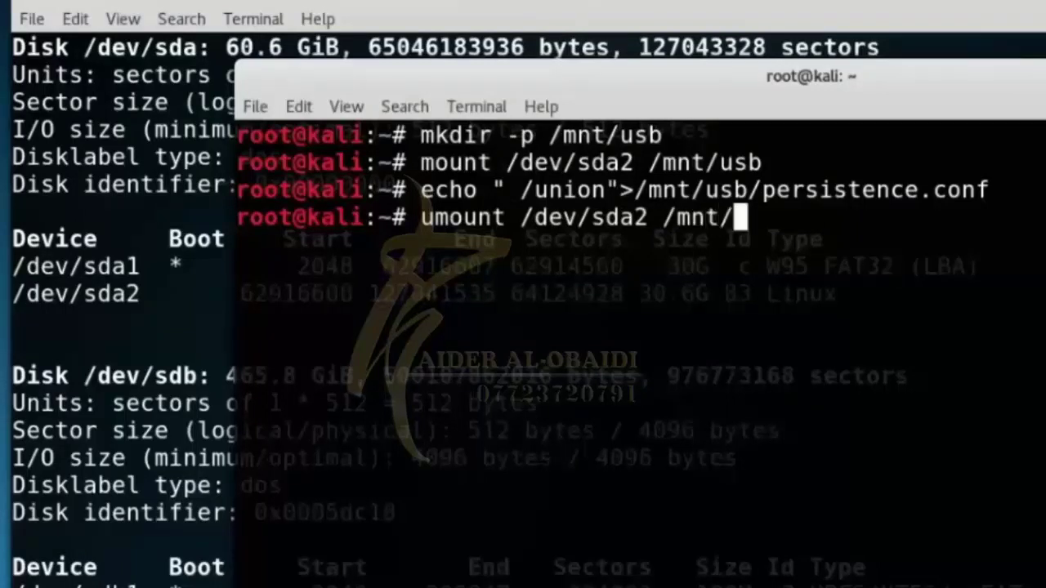
pyautogui.write('usb')
pyautogui.press('Return')
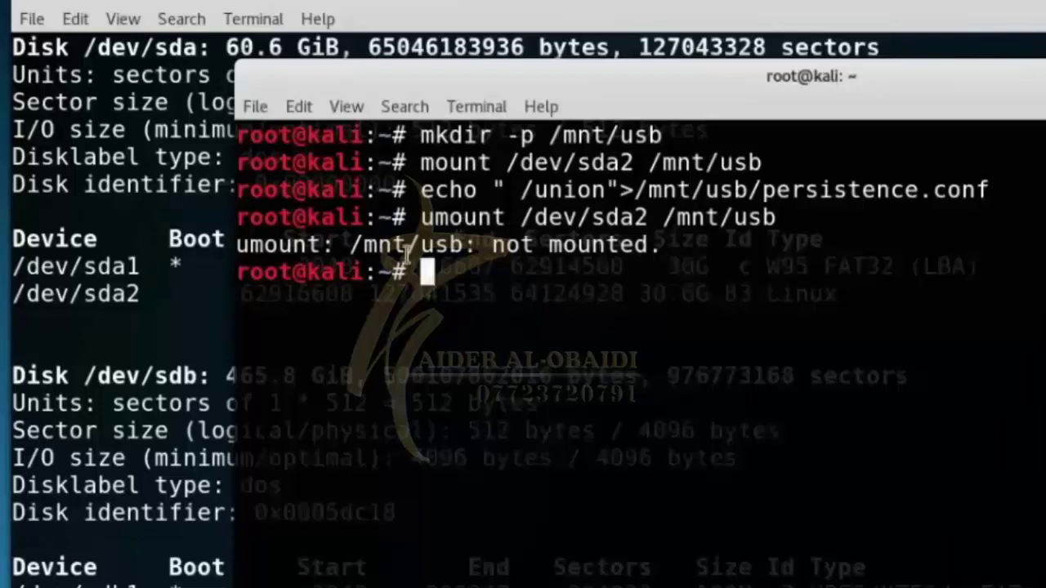
pyautogui.moveTo(250, 245); pyautogui.dragTo(619, 257)
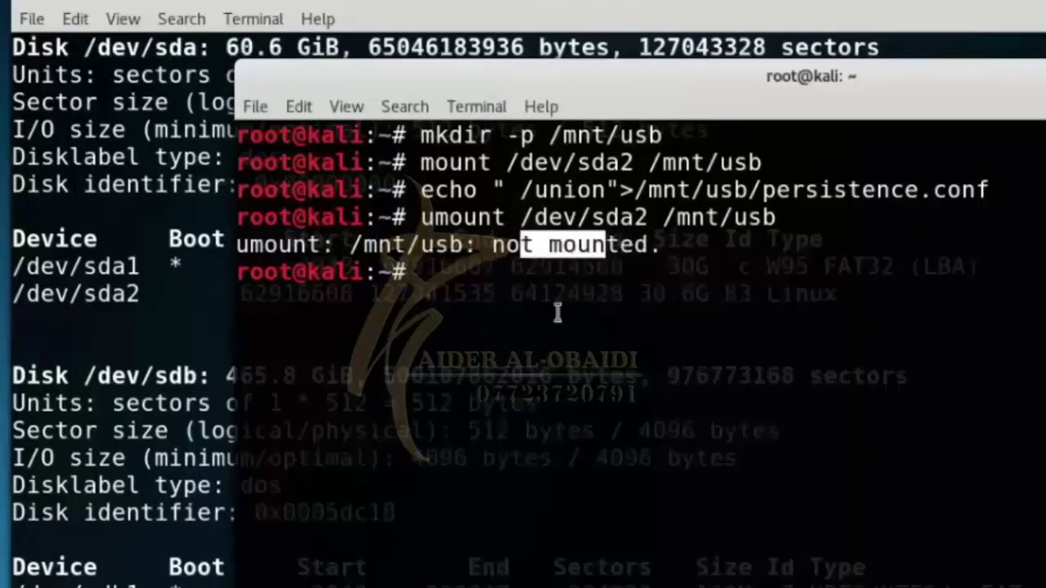
pyautogui.click(458, 279)
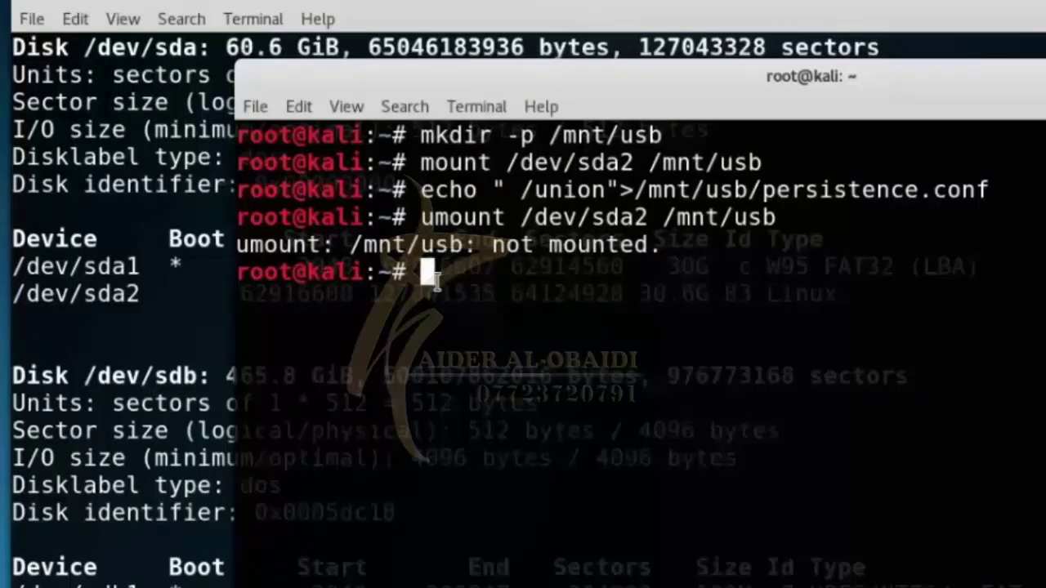
# - Restart the system from the terminal with the reboot command
pyautogui.write('reboot')
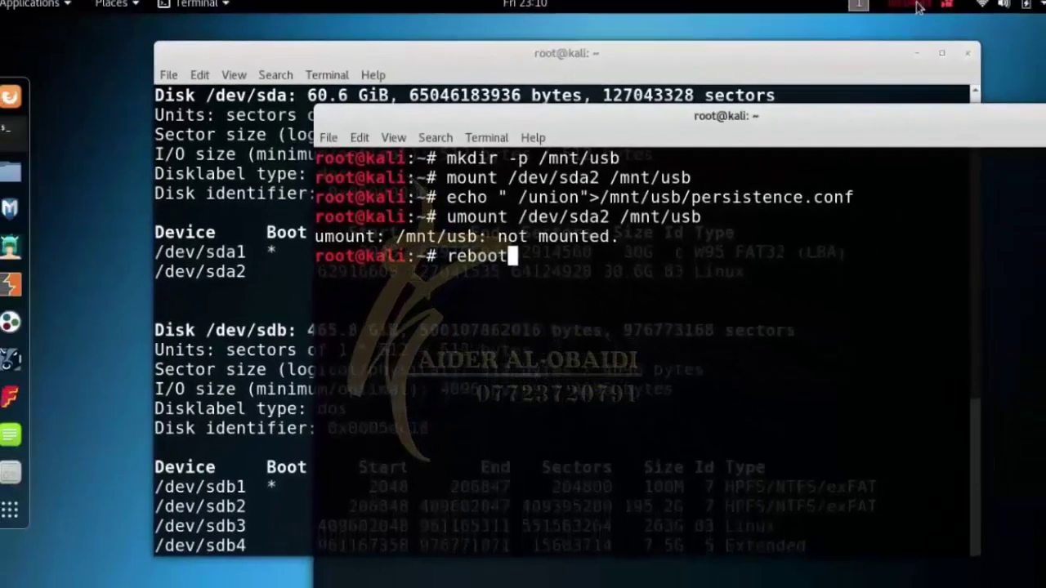
pyautogui.click(919, 7)
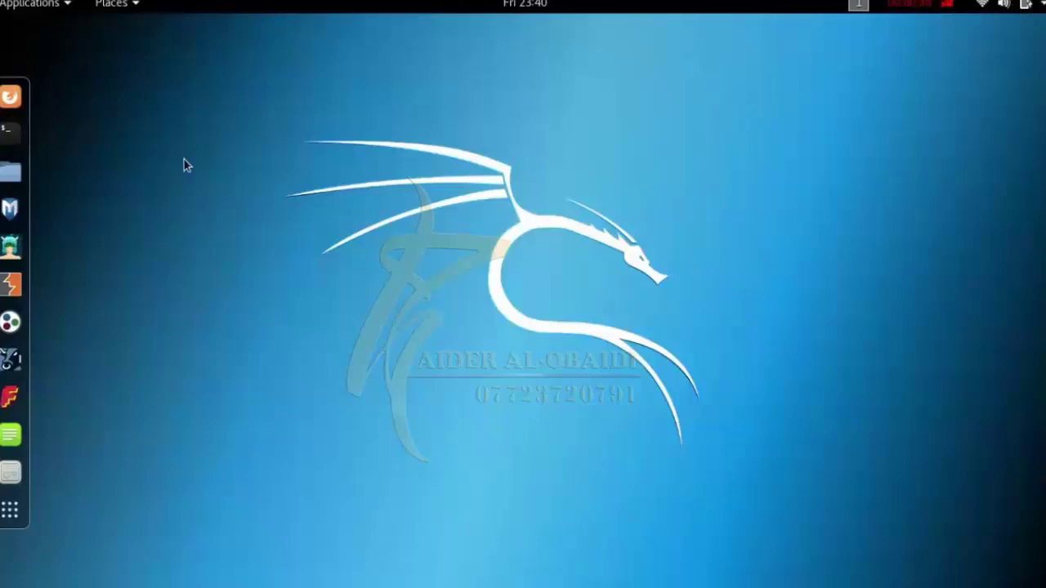
# - Create a new folder named cih99 on the desktop and deselect it
pyautogui.rightClick(185, 160)
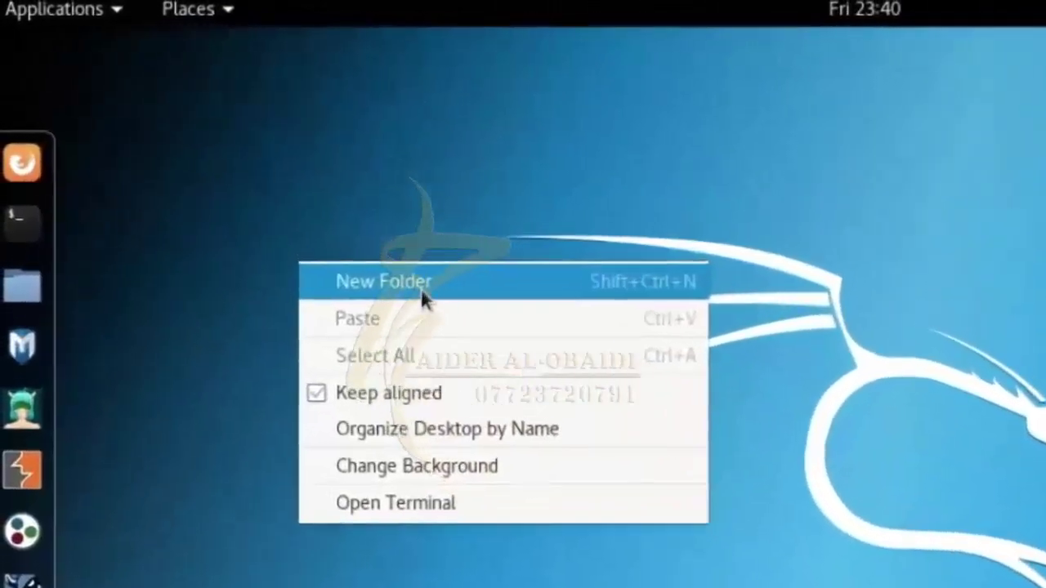
pyautogui.click(254, 175)
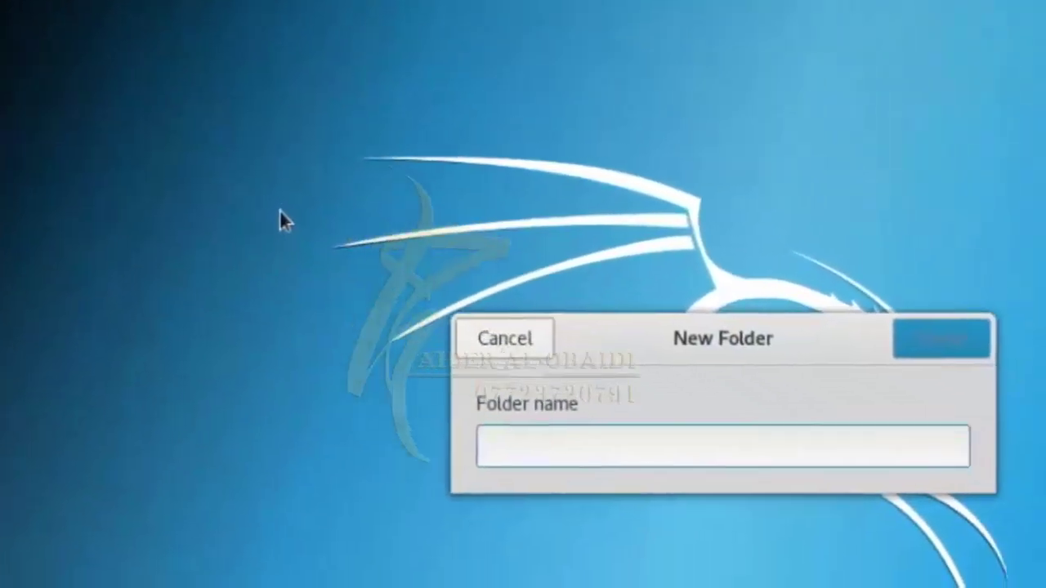
pyautogui.write('cih')
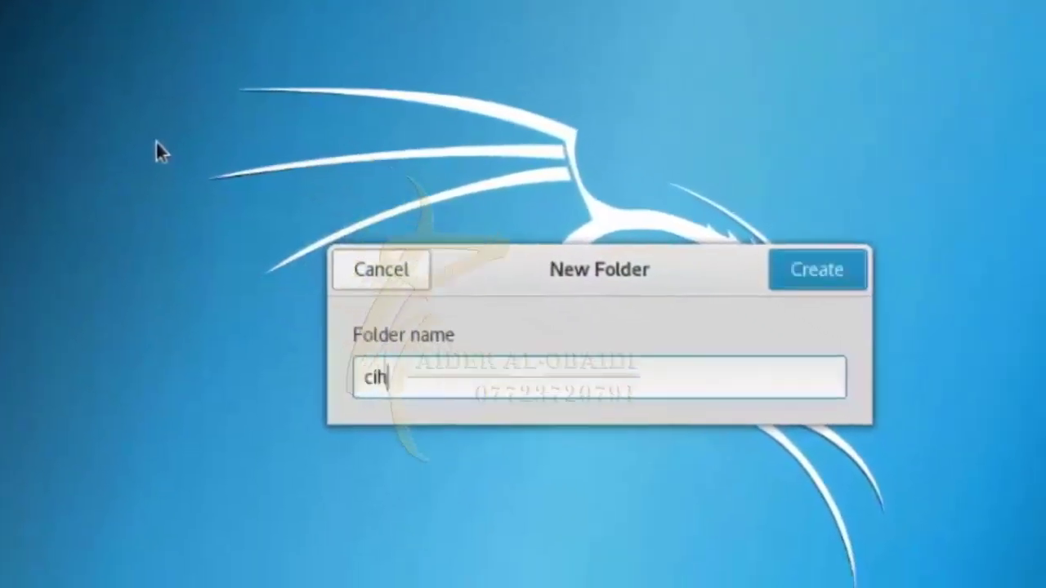
pyautogui.write('99')
pyautogui.press('Return')
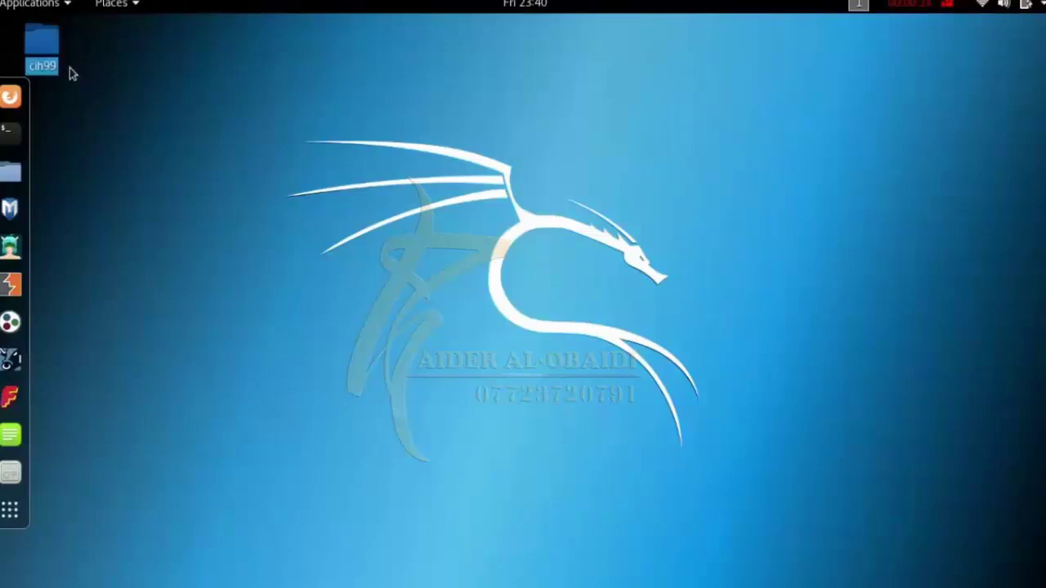
pyautogui.click(28, 109)
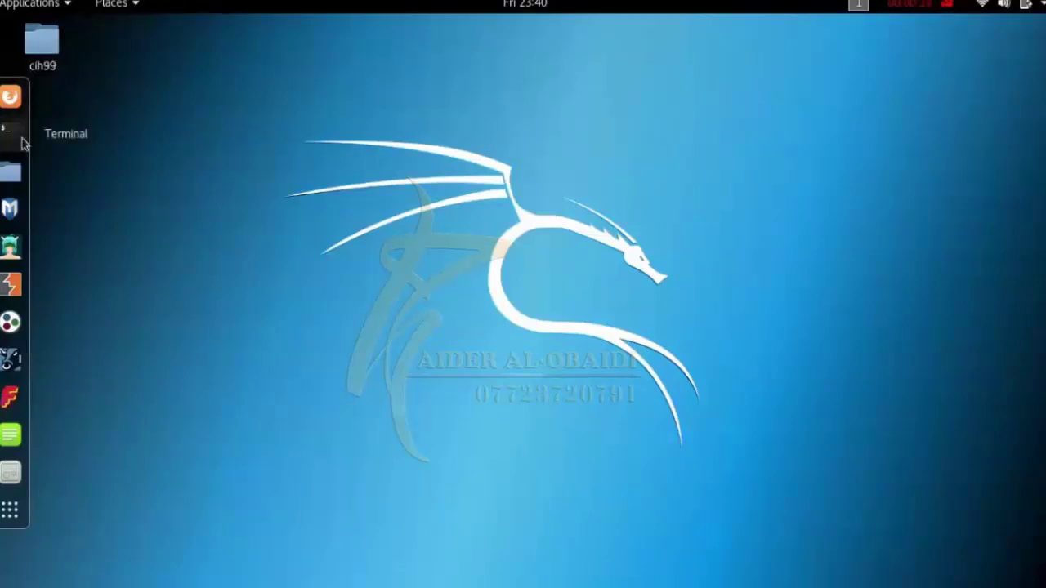
# - Open a terminal, enlarge its text by two zoom levels, and reposition the window on the desktop
pyautogui.click(22, 142)
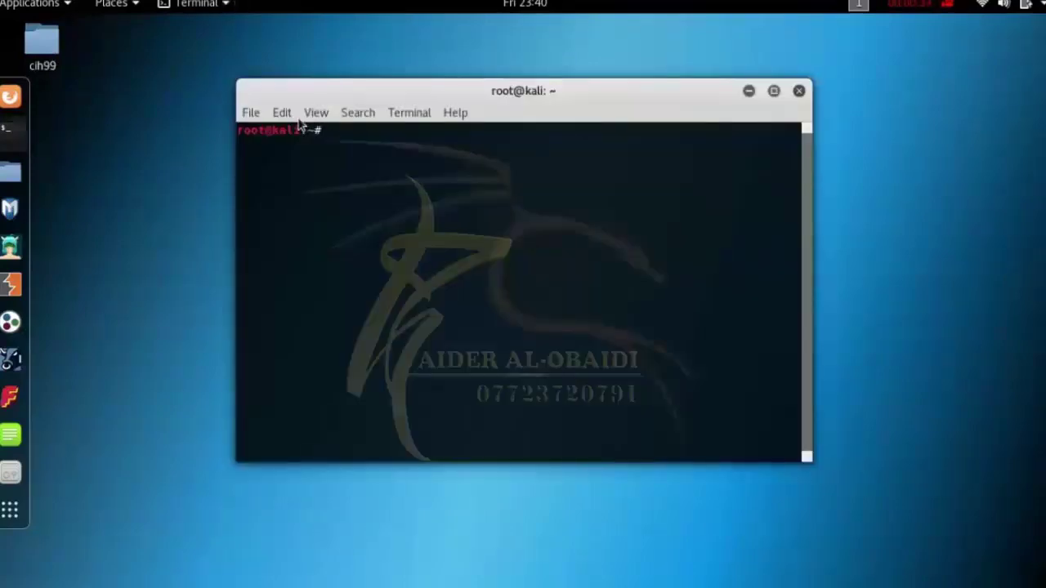
pyautogui.click(317, 113)
pyautogui.click(332, 156)
pyautogui.click(319, 114)
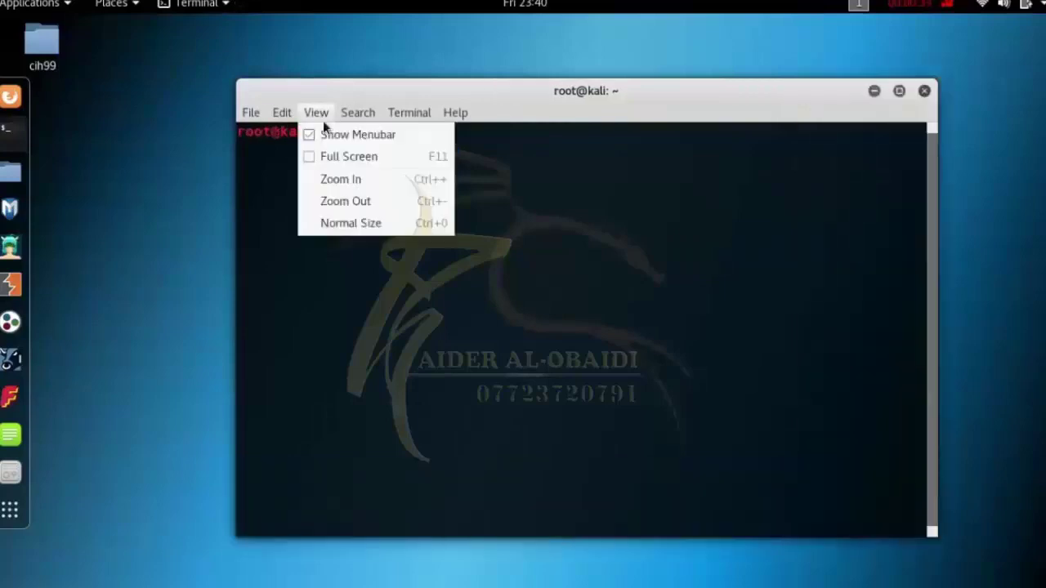
pyautogui.click(369, 160)
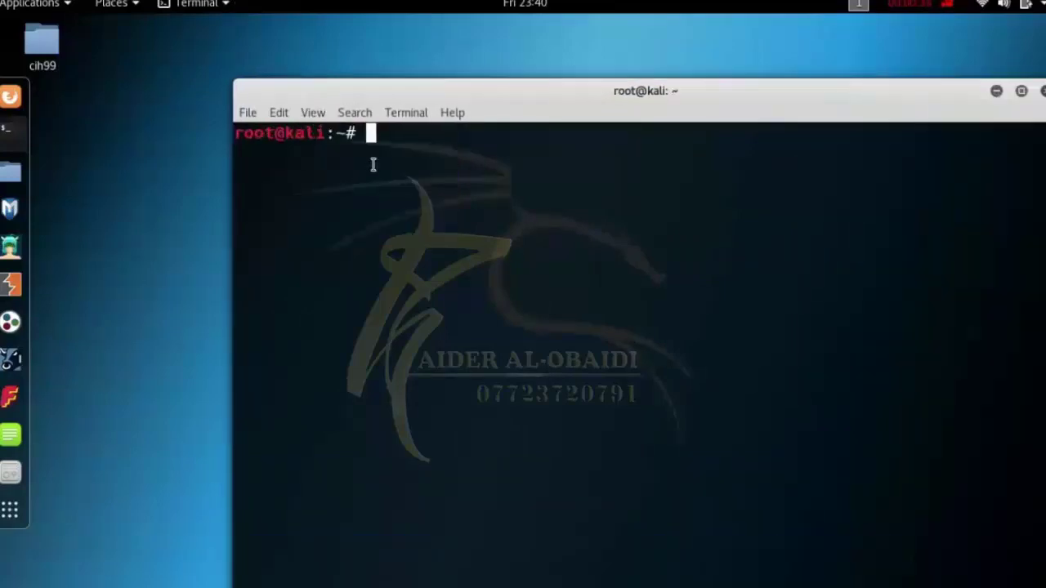
pyautogui.doubleClick(438, 97)
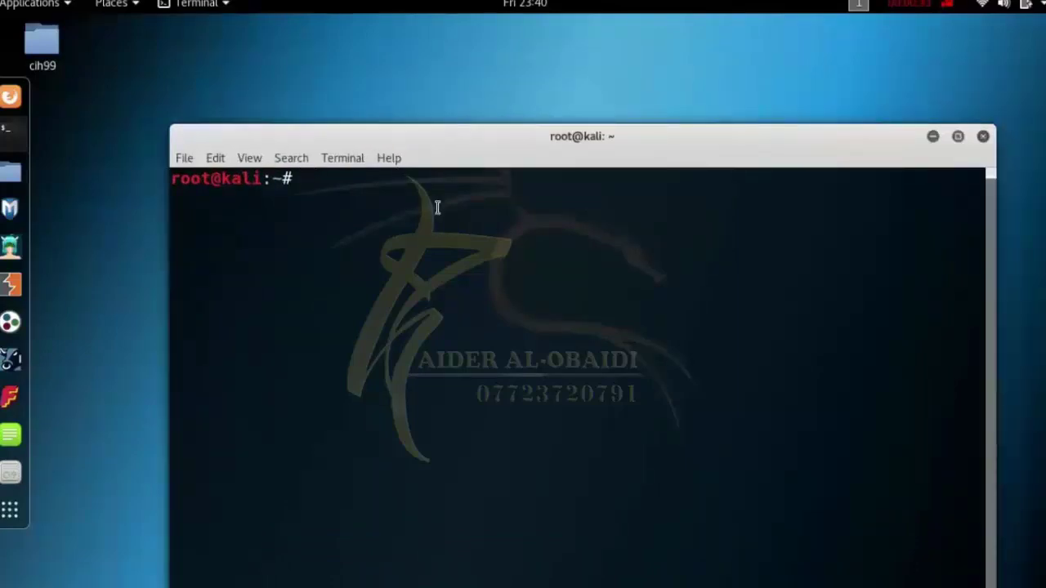
# - Install the cmatrix package with the command apt-get install cmatrix
pyautogui.write('apt')
pyautogui.press('BackSpace')
pyautogui.press('BackSpace')
pyautogui.press('BackSpace')
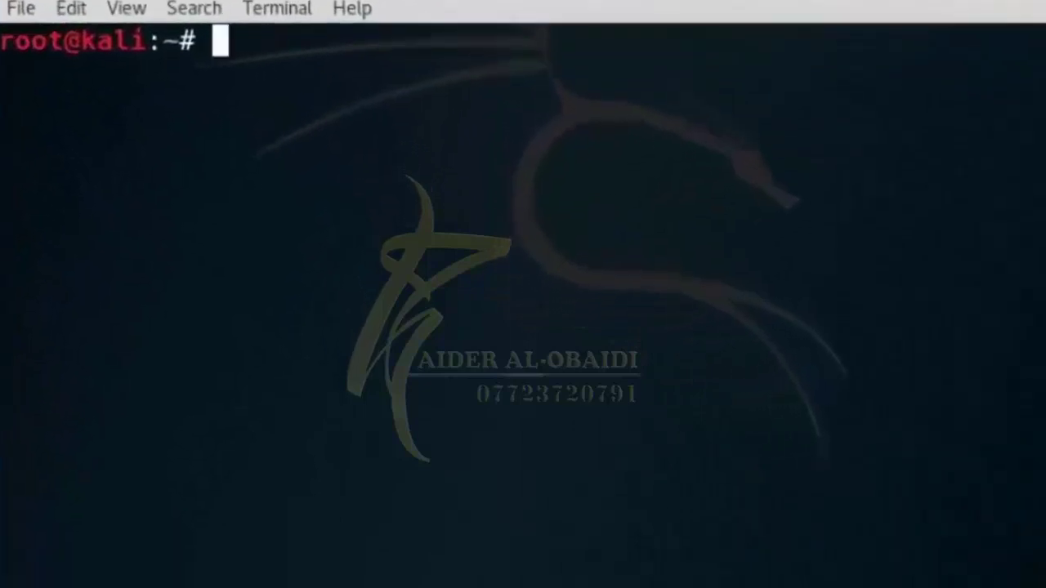
pyautogui.write('apt')
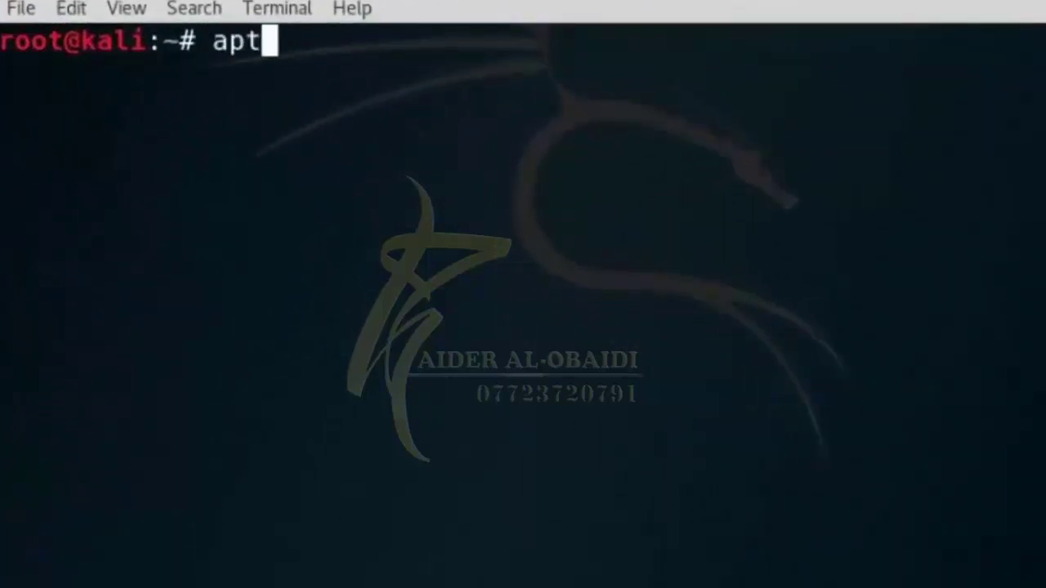
pyautogui.write('-get install cmatr')
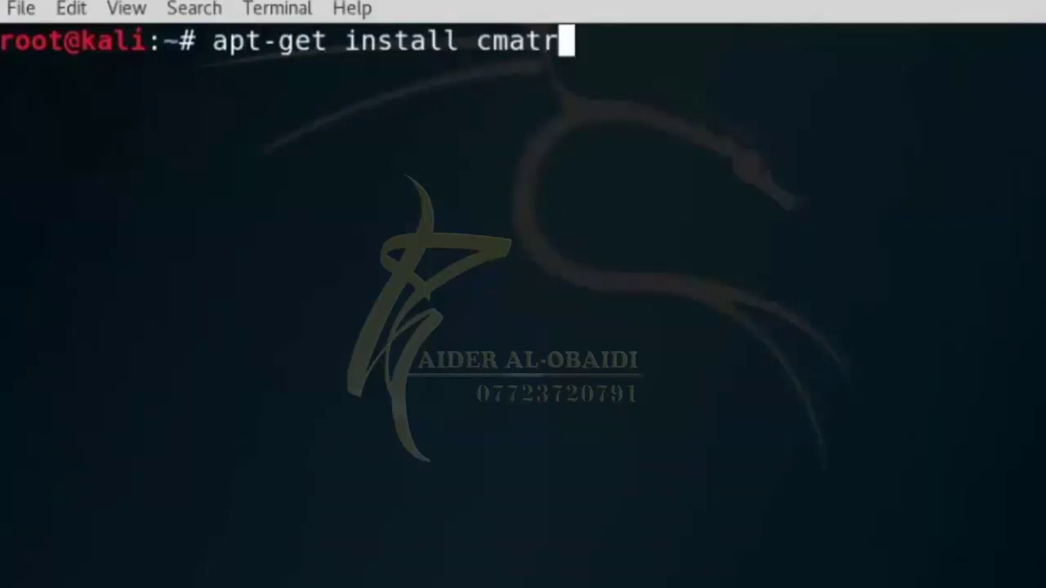
pyautogui.write('ix')
pyautogui.press('Return')
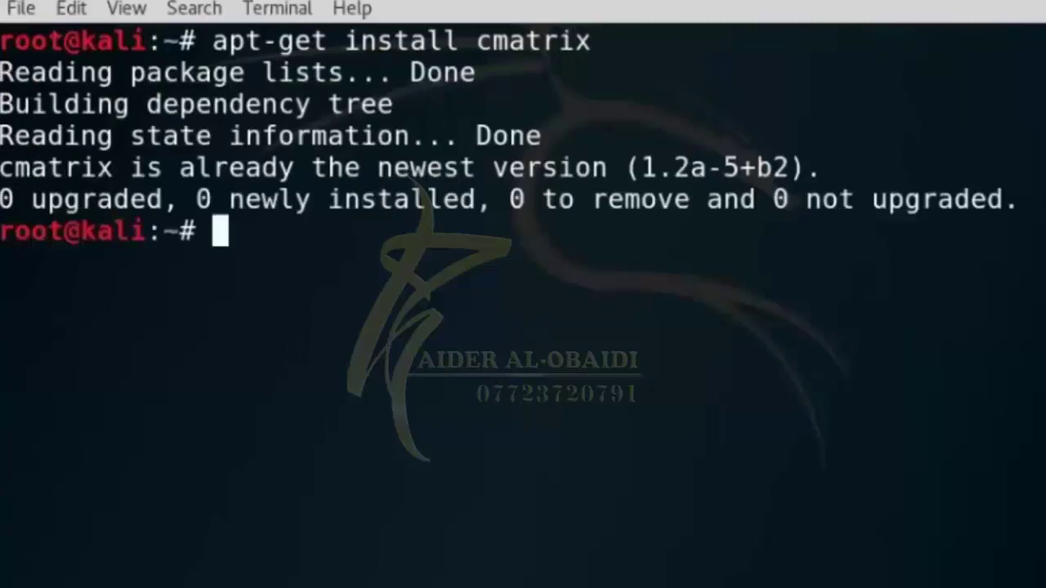
# - Run cmatrix in the terminal to test the installed package, and close all terminals
pyautogui.write('c')
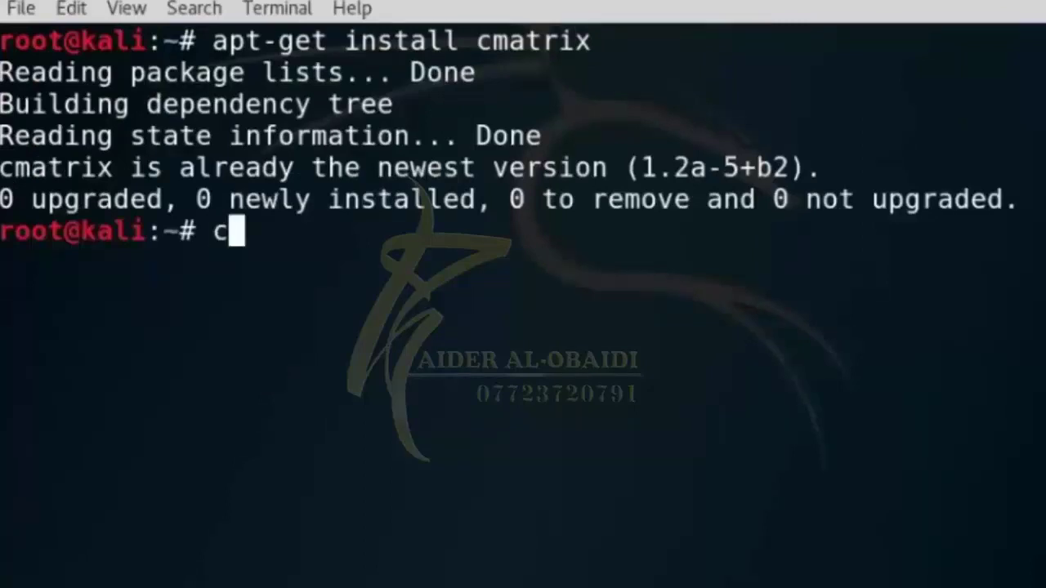
pyautogui.write('mat')
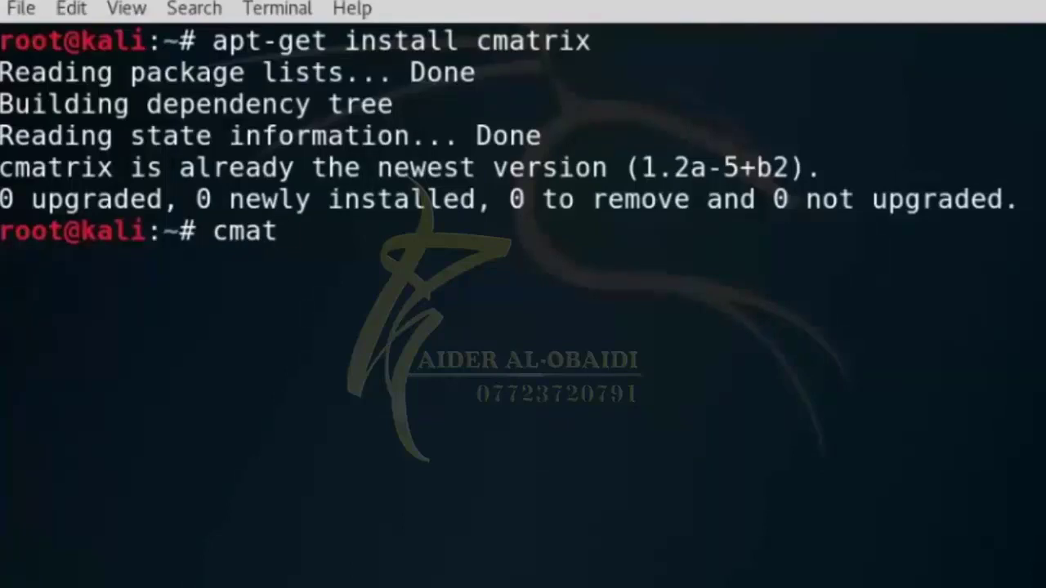
pyautogui.write('ric')
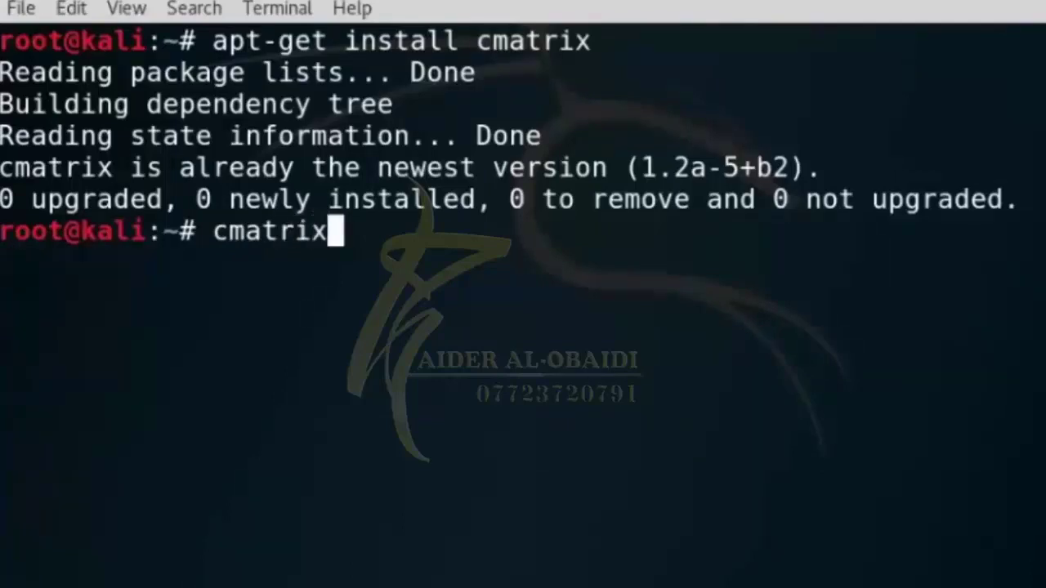
pyautogui.press('Return')
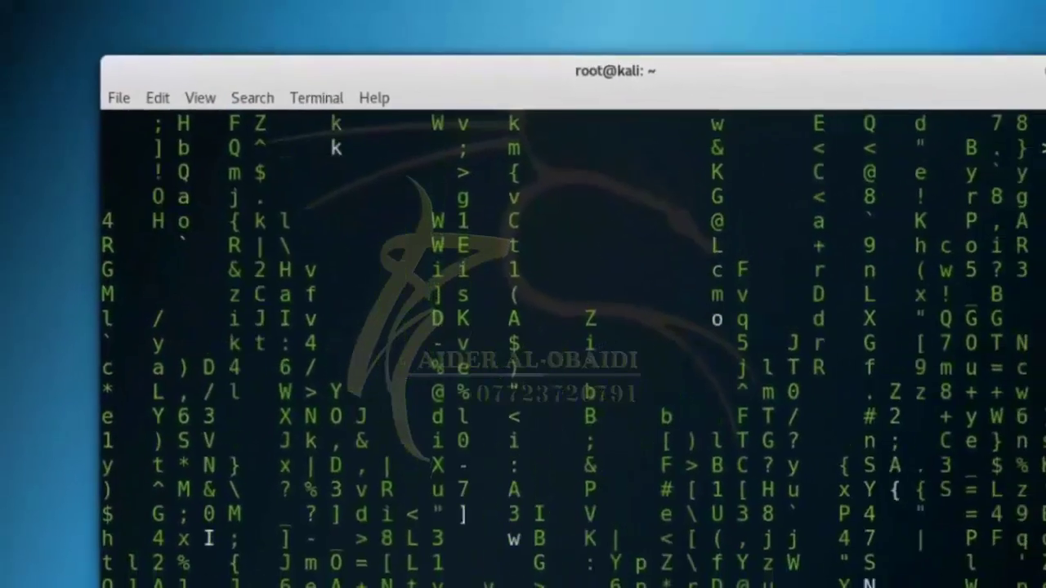
pyautogui.click(119, 97)
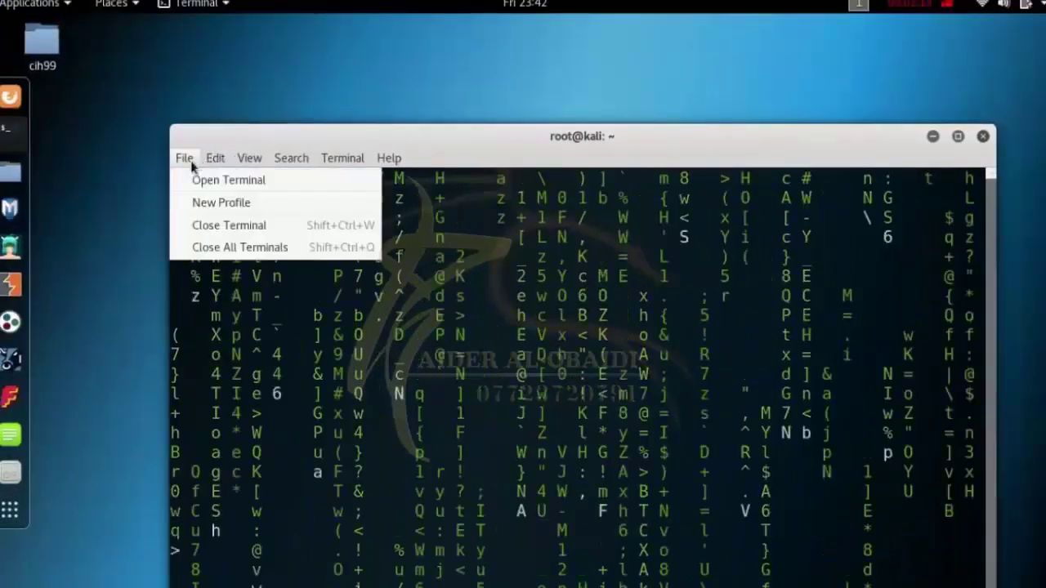
pyautogui.click(239, 248)
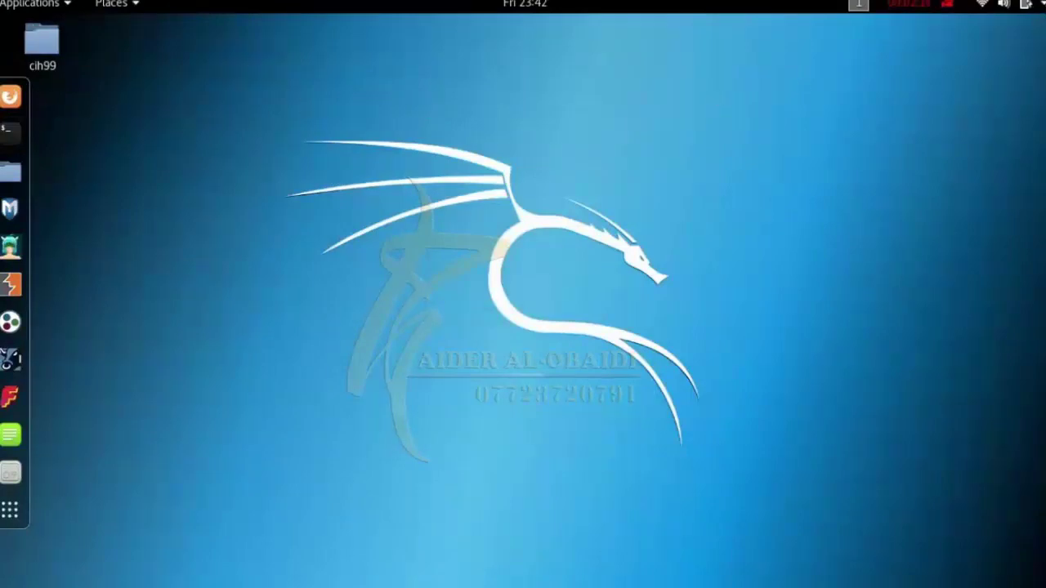
pyautogui.click(1004, 4)
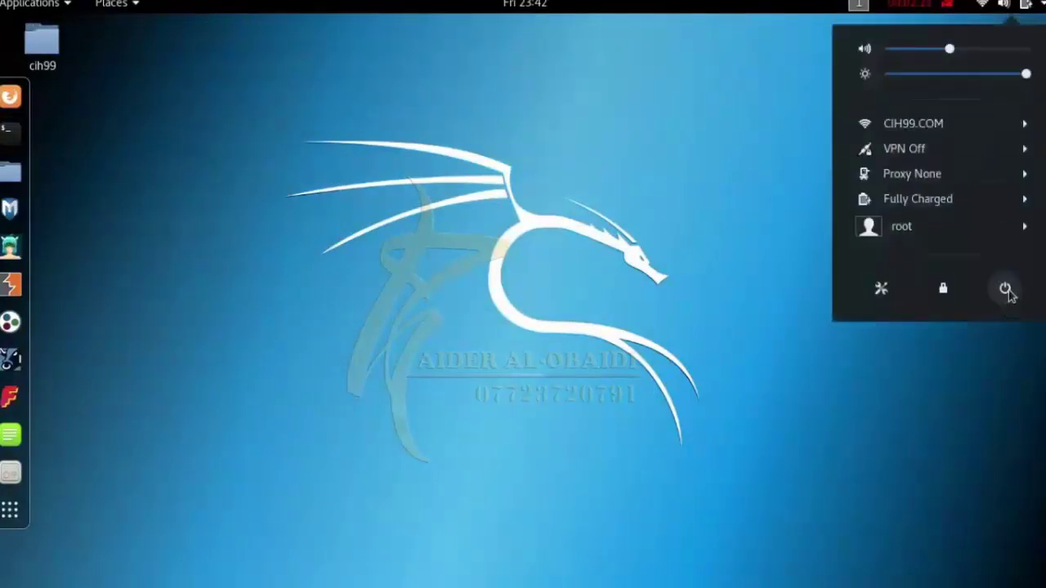
pyautogui.click(679, 191)
pyautogui.click(936, 8)
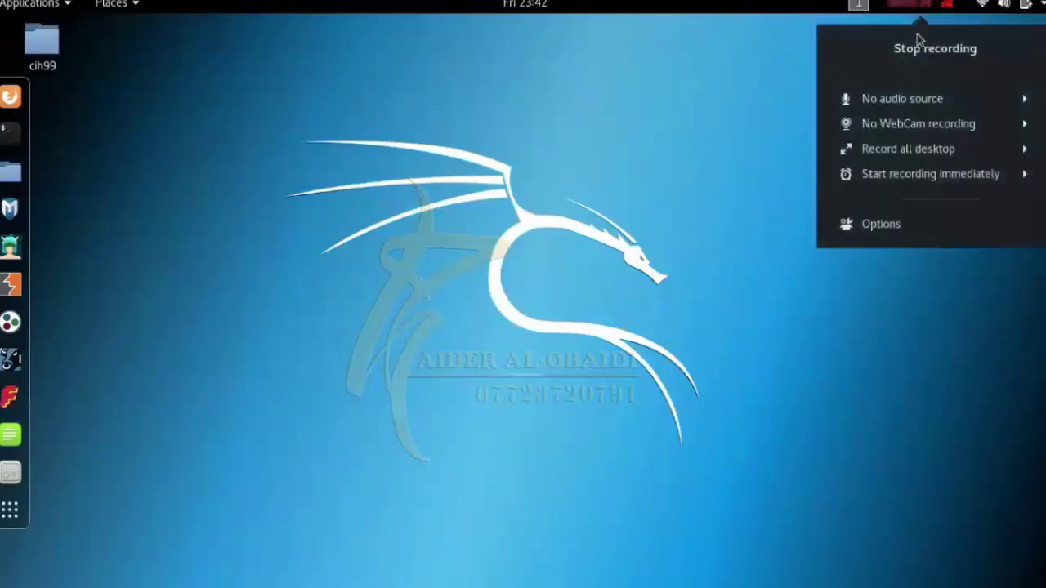
pyautogui.click(924, 55)
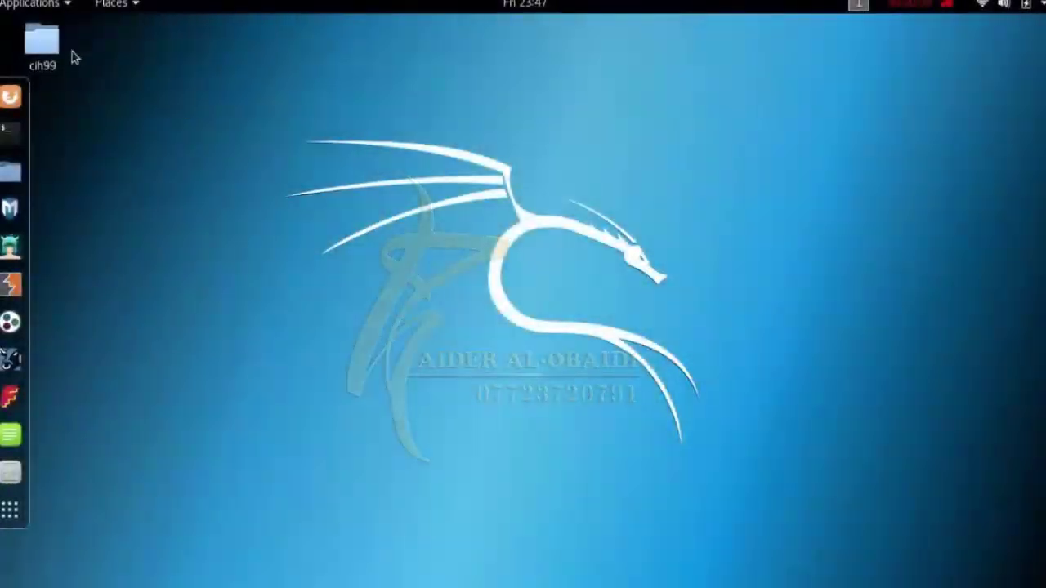
# - Select the cih99 folder on the desktop, and run cmatrix in a new terminal
pyautogui.click(43, 41)
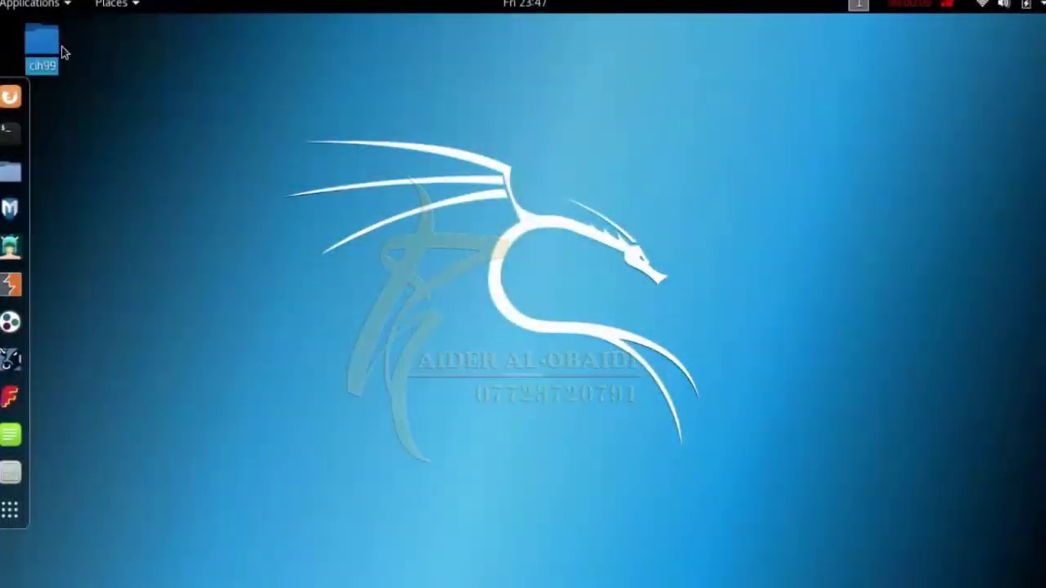
pyautogui.click(6, 138)
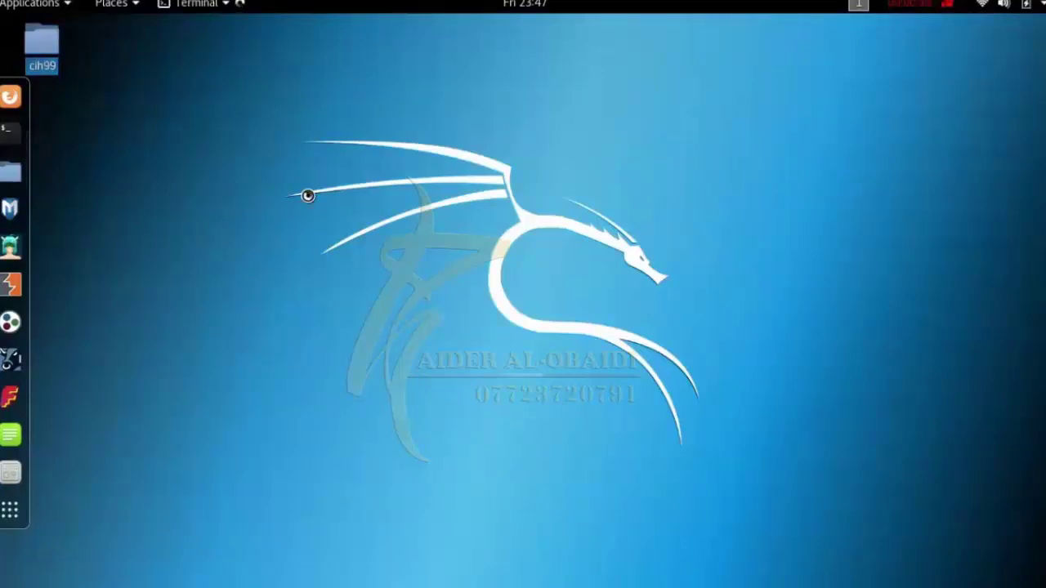
pyautogui.write('cmat')
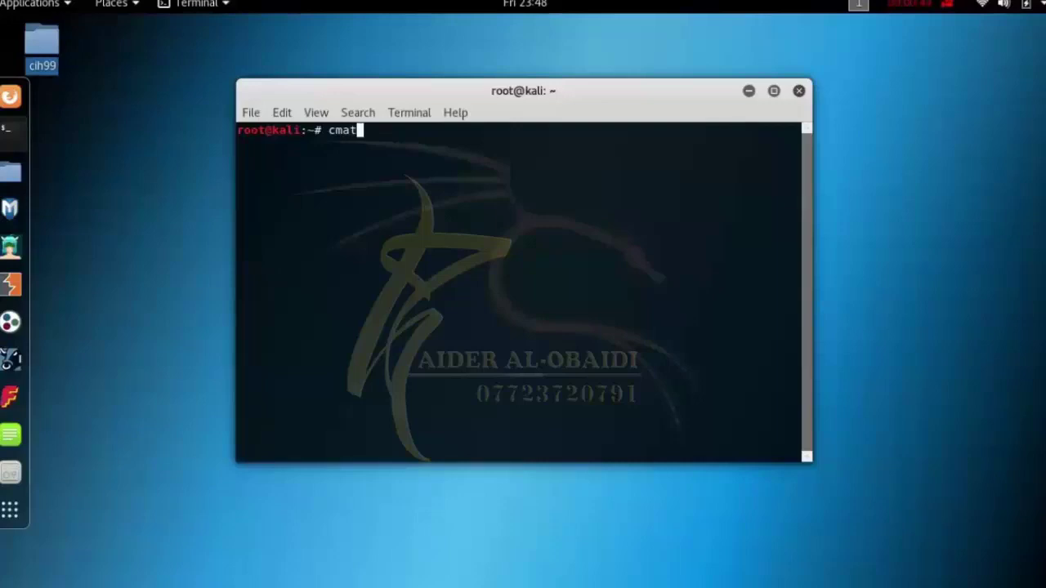
pyautogui.write('rix')
pyautogui.press('Return')
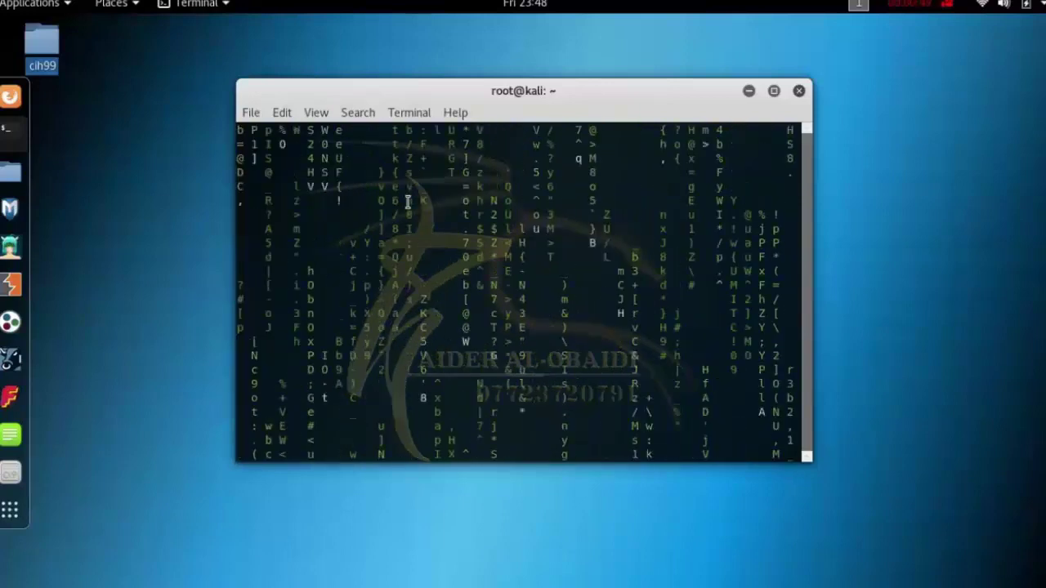
# - Reposition the terminal running cmatrix, close all terminals, and deselect the cih99 folder
pyautogui.moveTo(502, 91); pyautogui.dragTo(431, 90)
pyautogui.click(180, 111)
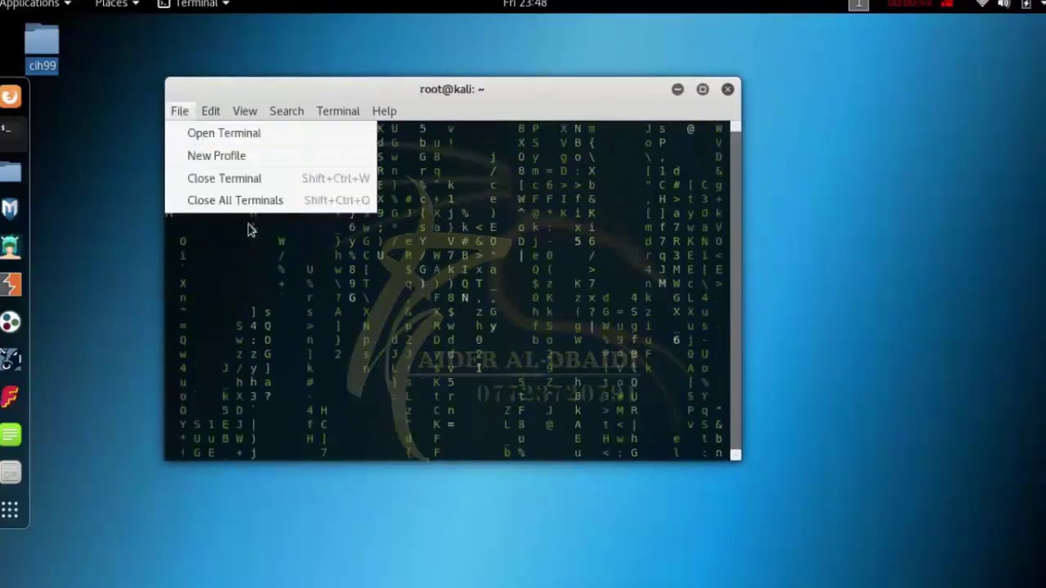
pyautogui.click(245, 202)
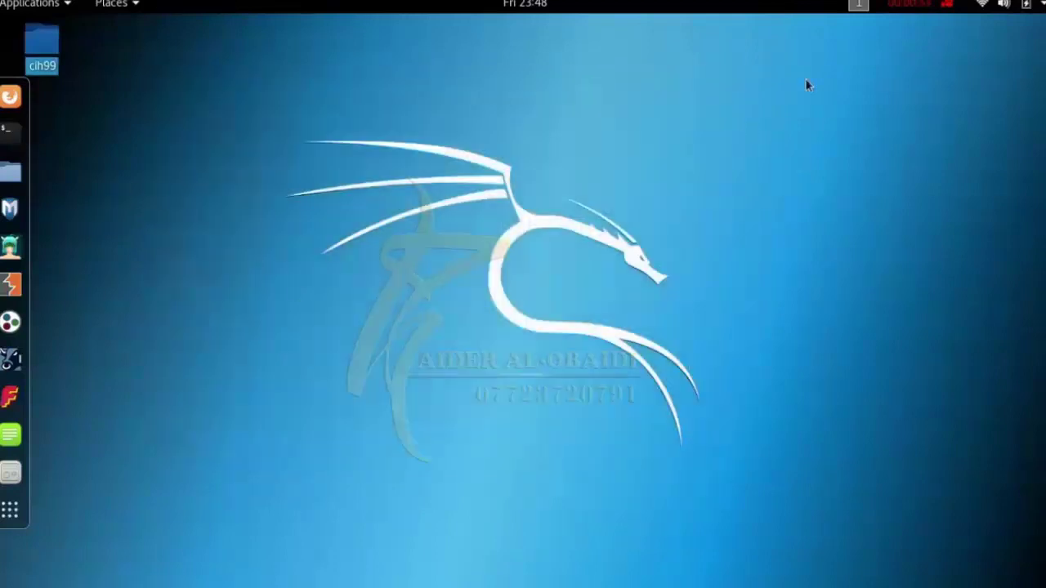
pyautogui.click(181, 89)
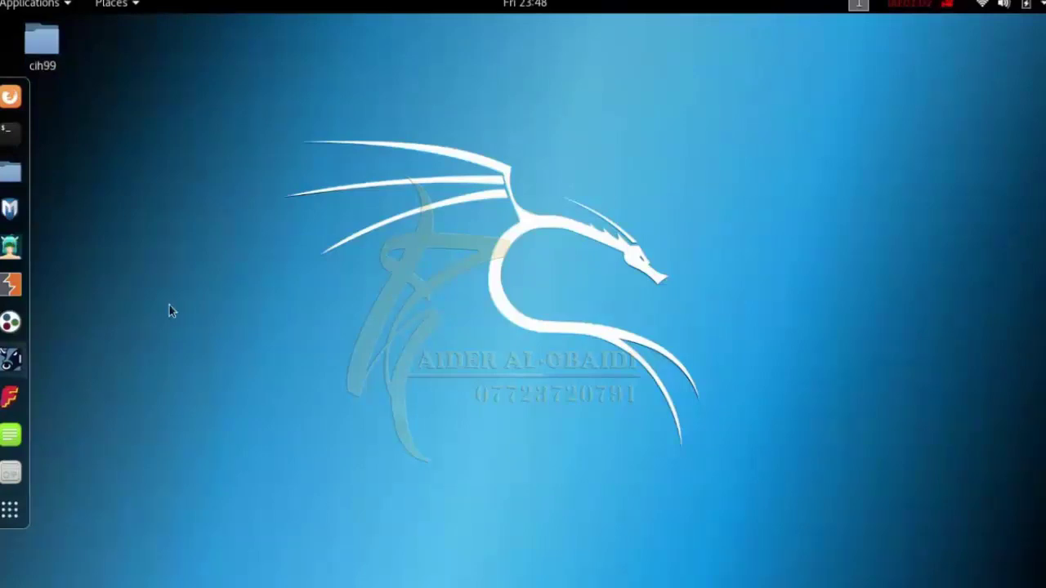
# - Open a new terminal, reposition its window, and enter the command apt-get update
pyautogui.click(10, 129)
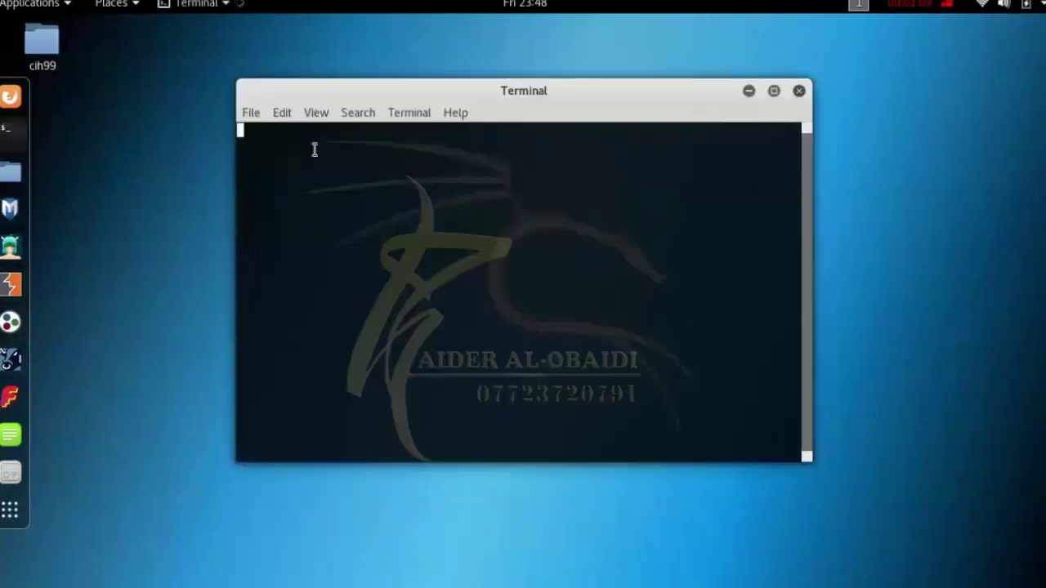
pyautogui.moveTo(365, 97); pyautogui.dragTo(319, 129)
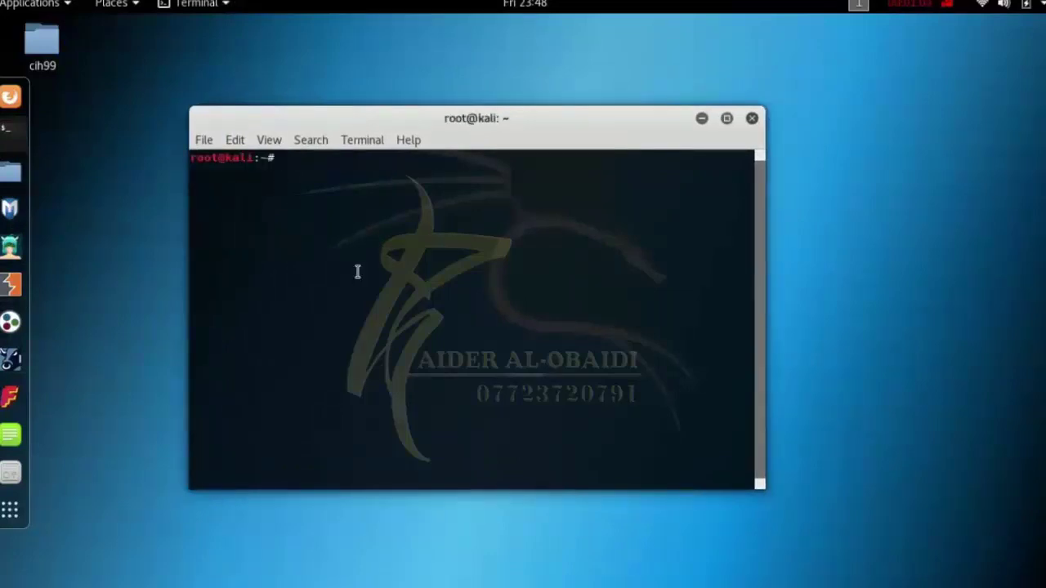
pyautogui.write('apt-')
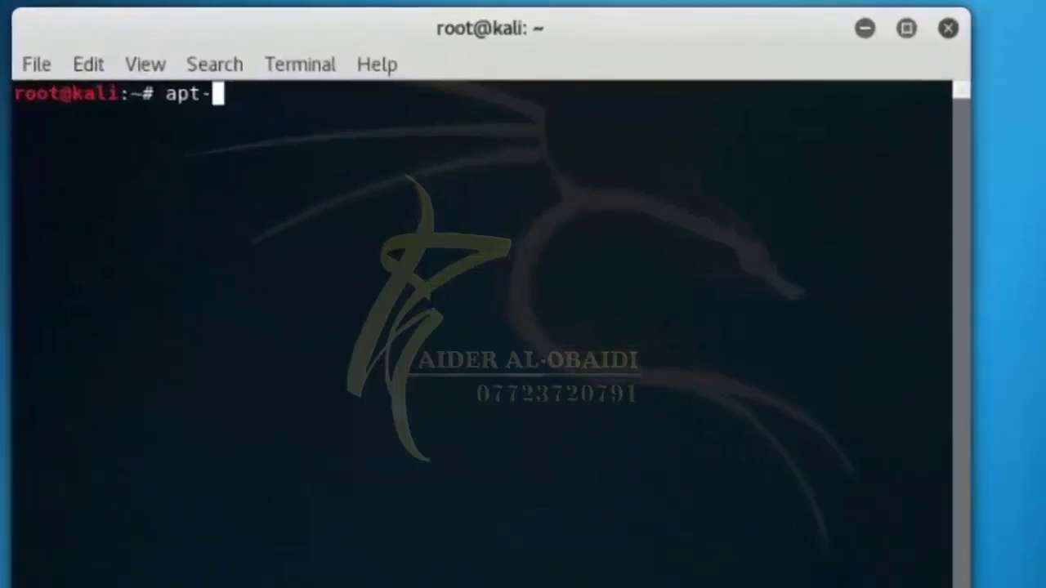
pyautogui.write('get ')
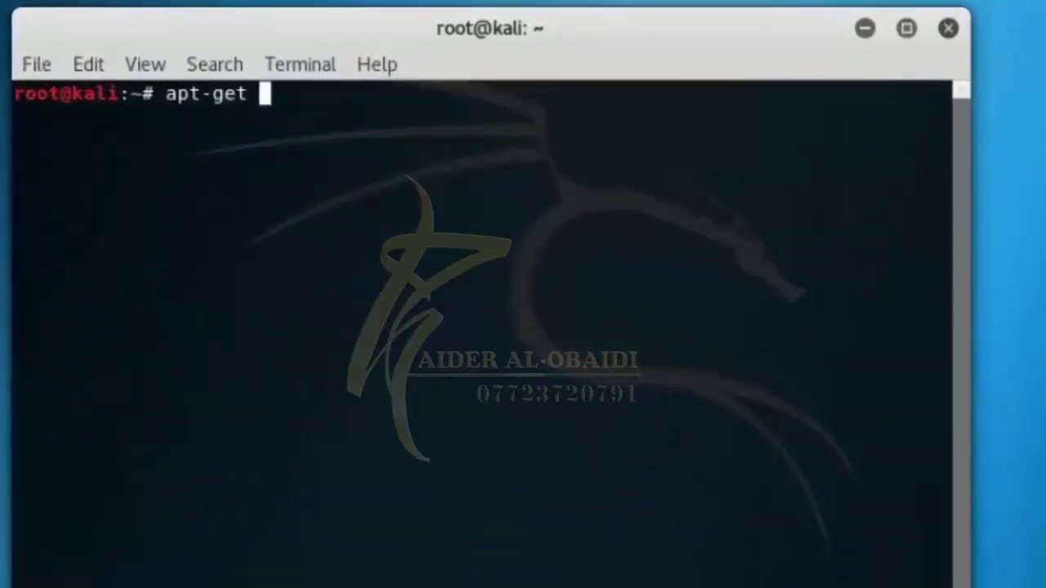
pyautogui.write('i')
pyautogui.press('BackSpace')
pyautogui.write('u')
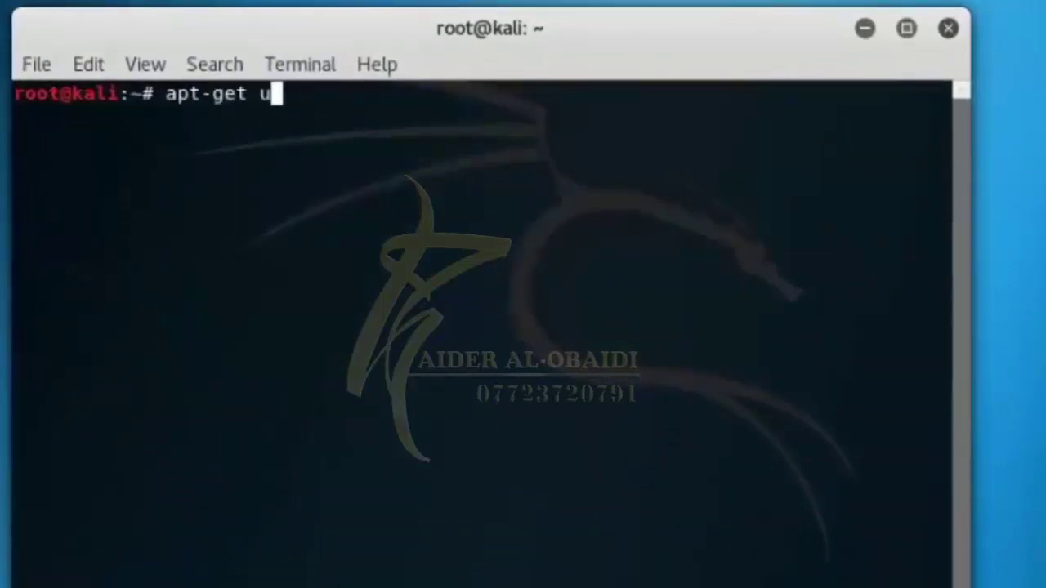
pyautogui.write('pdat')
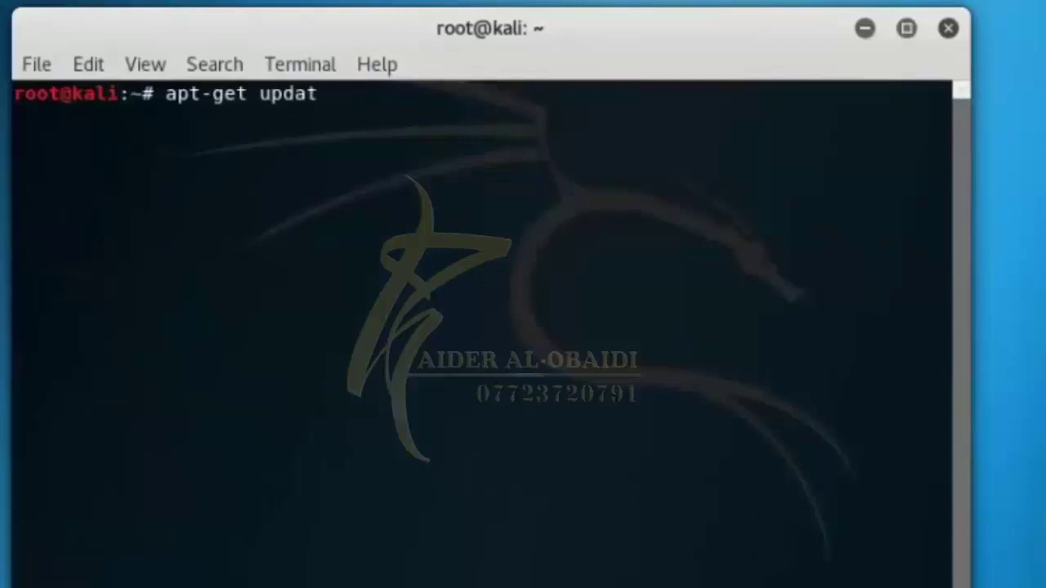
pyautogui.write('w')
pyautogui.press('BackSpace')
pyautogui.write('e')
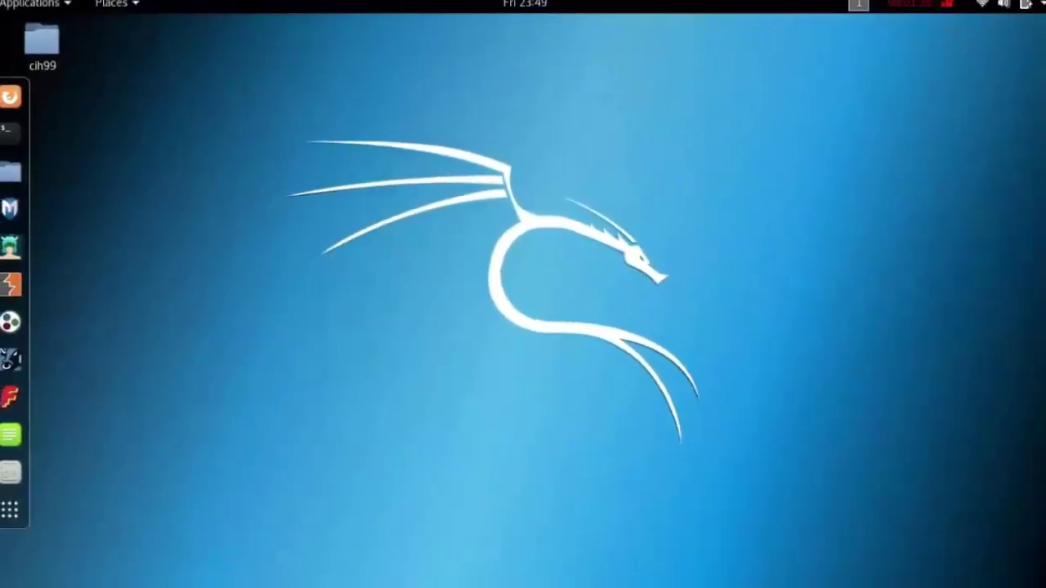
pyautogui.click(1005, 4)
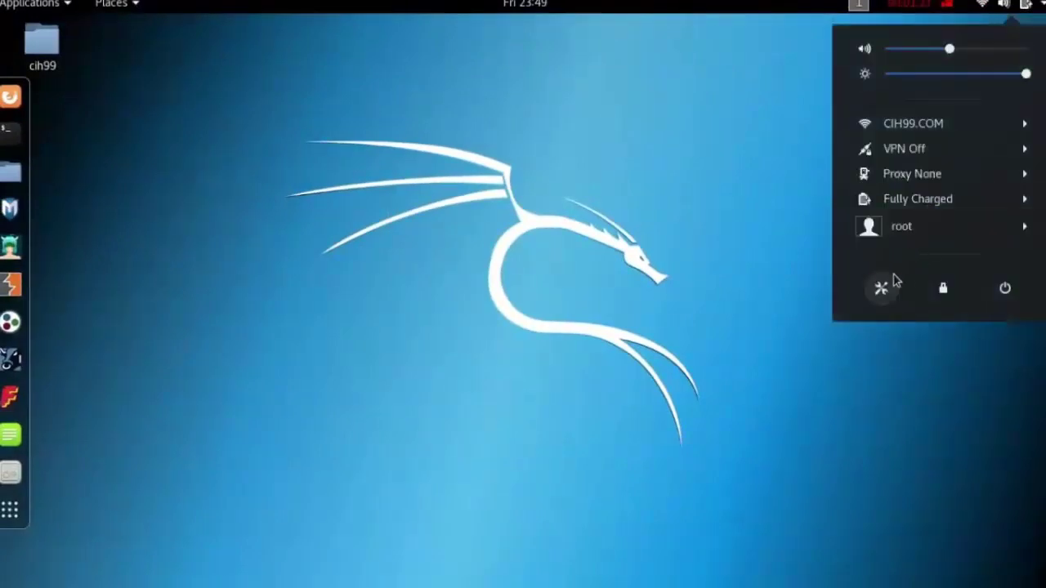
pyautogui.click(714, 132)
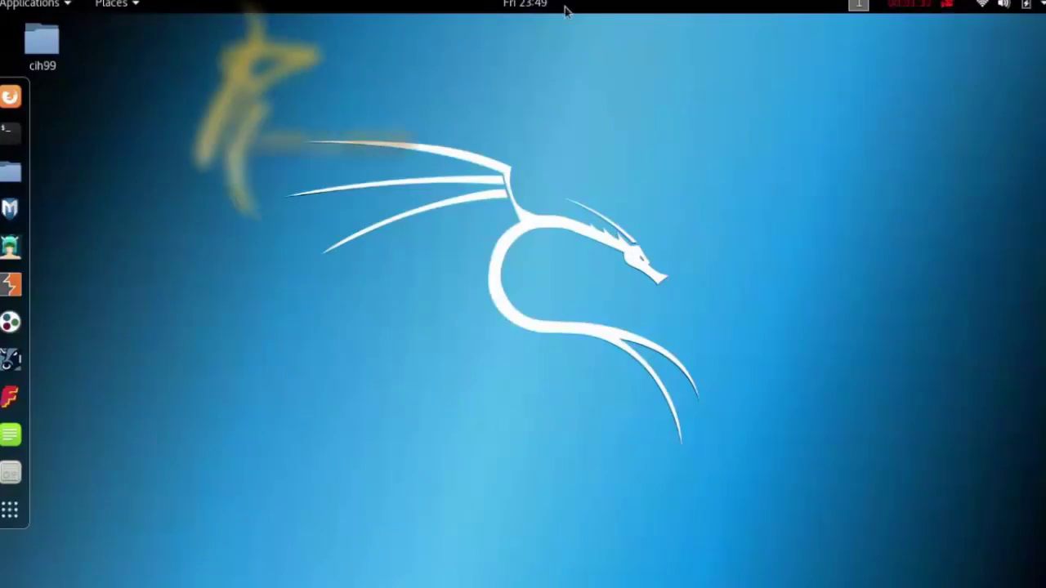
pyautogui.click(528, 4)
pyautogui.click(536, 4)
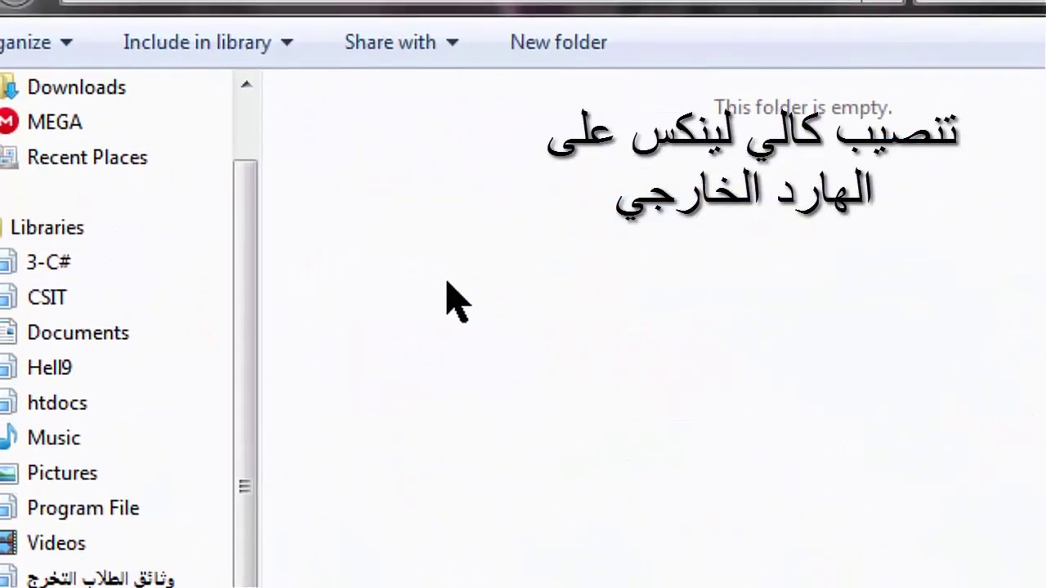
# - Check the properties and contents of Local Disk (E:), and return to the Computer view
pyautogui.click(223, 4)
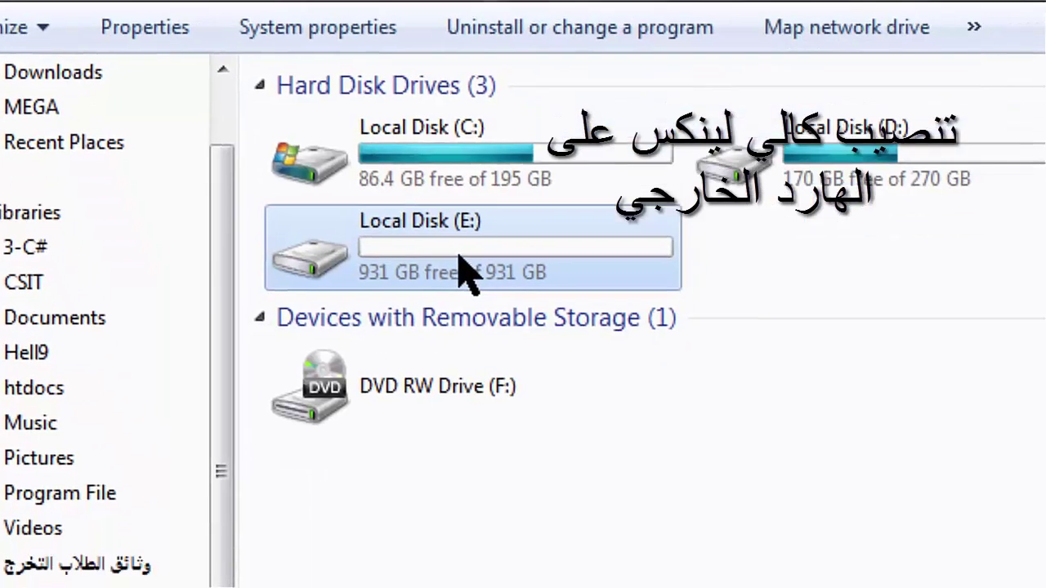
pyautogui.rightClick(461, 270)
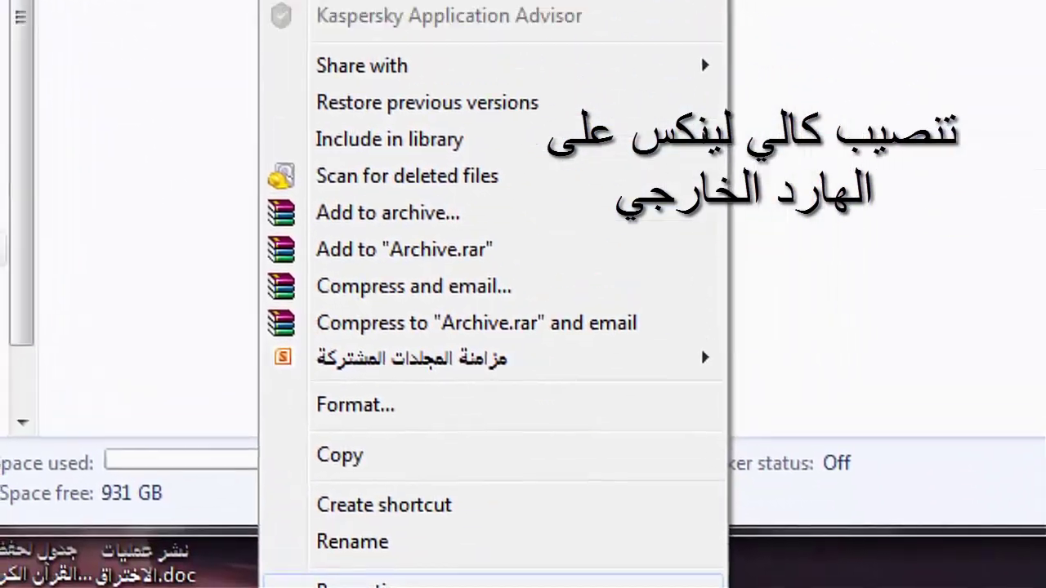
pyautogui.press('Escape')
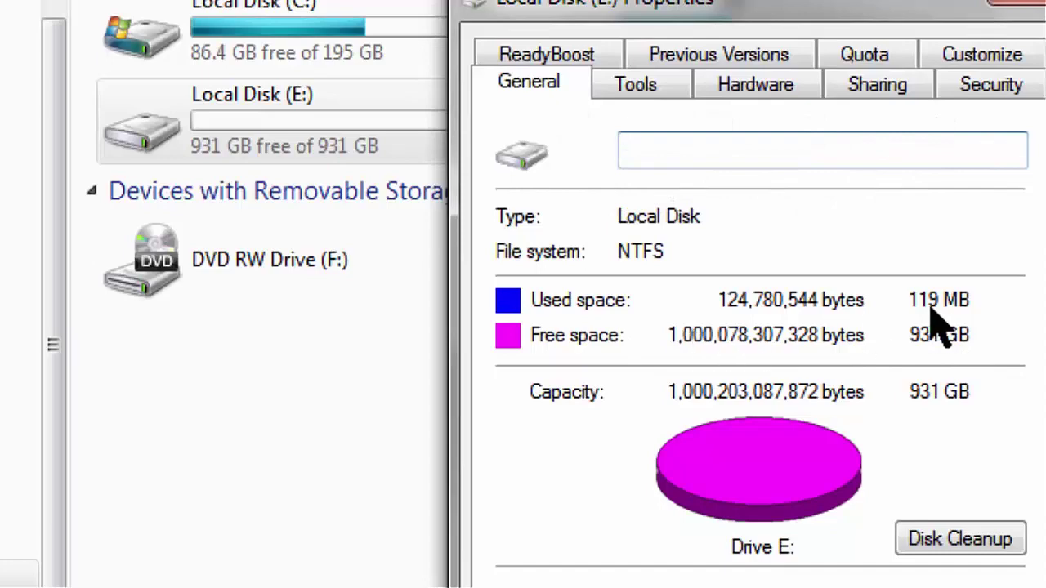
pyautogui.press('Escape')
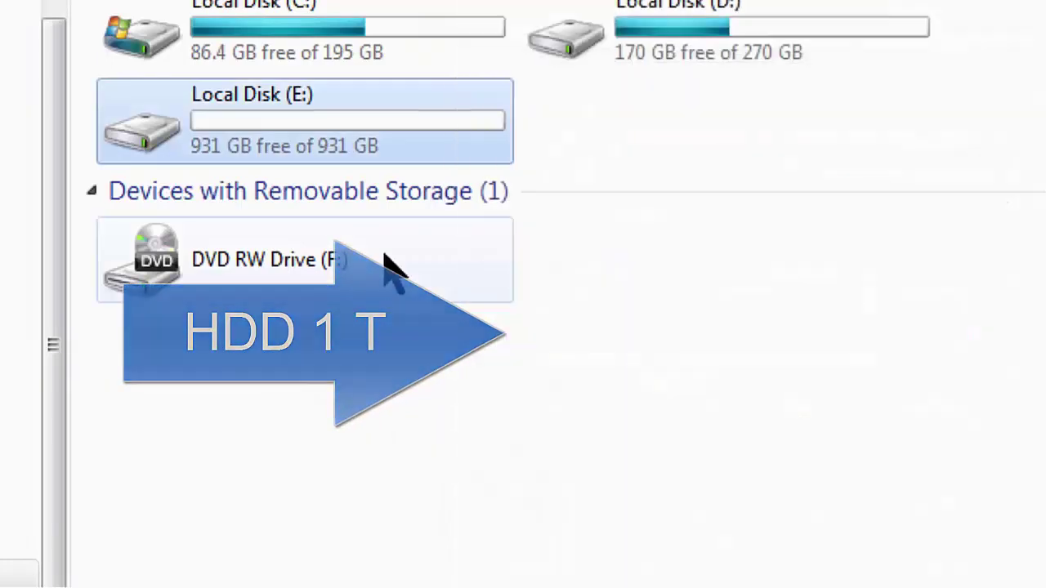
pyautogui.doubleClick(355, 134)
pyautogui.click(237, 75)
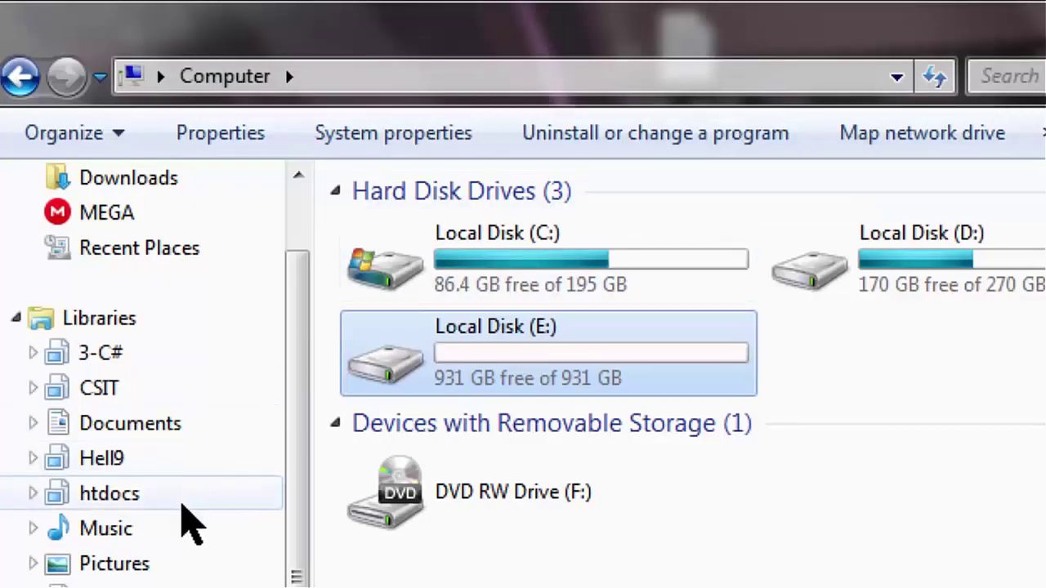
# - Load kali-linux-2019.2-amd64.iso from the CSIT library's Programs folder as the boot image in Rufus
pyautogui.click(149, 584)
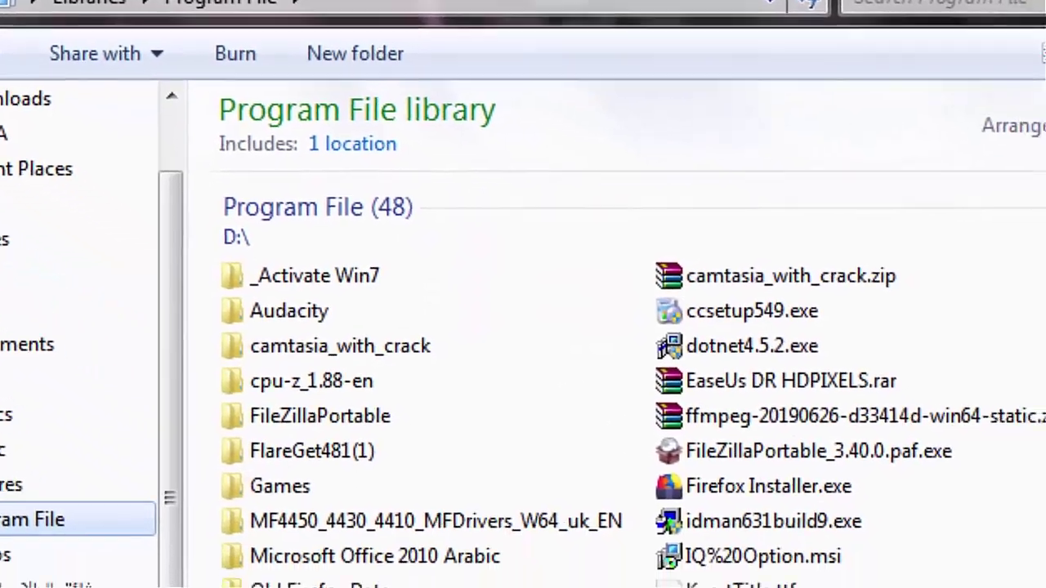
pyautogui.scroll(-2, 642, 479)
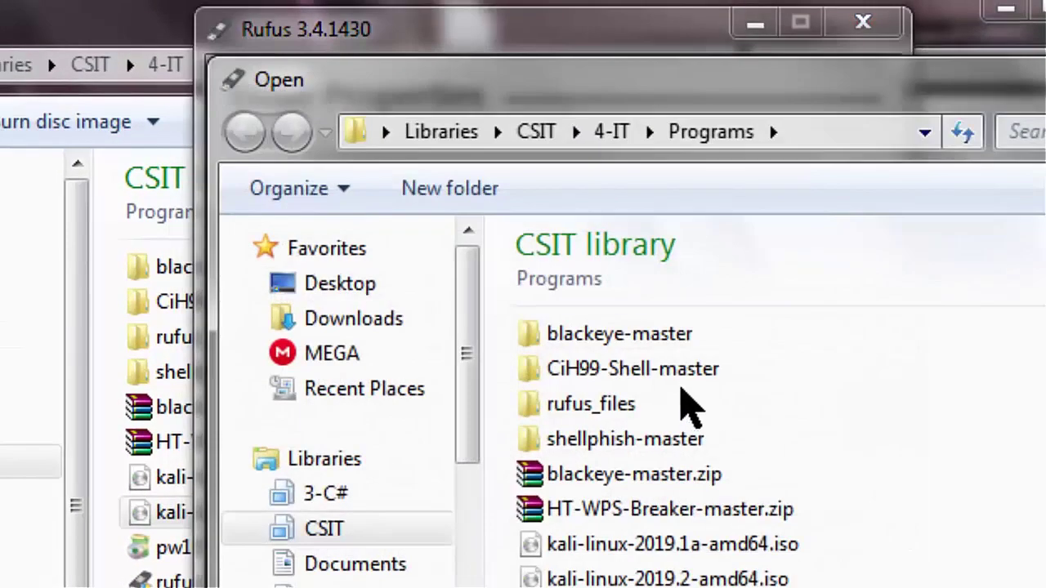
pyautogui.click(689, 579)
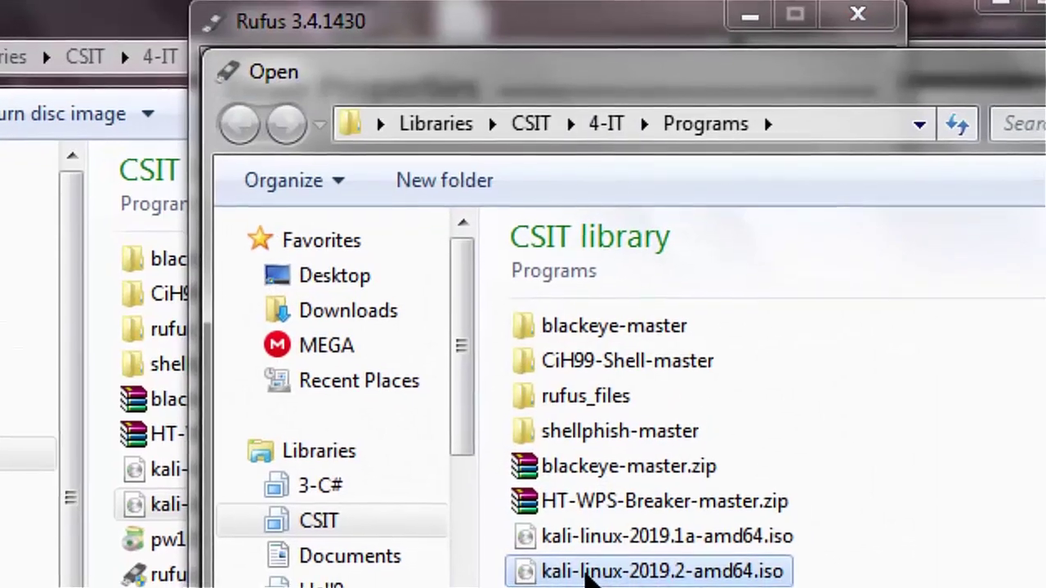
pyautogui.doubleClick(689, 578)
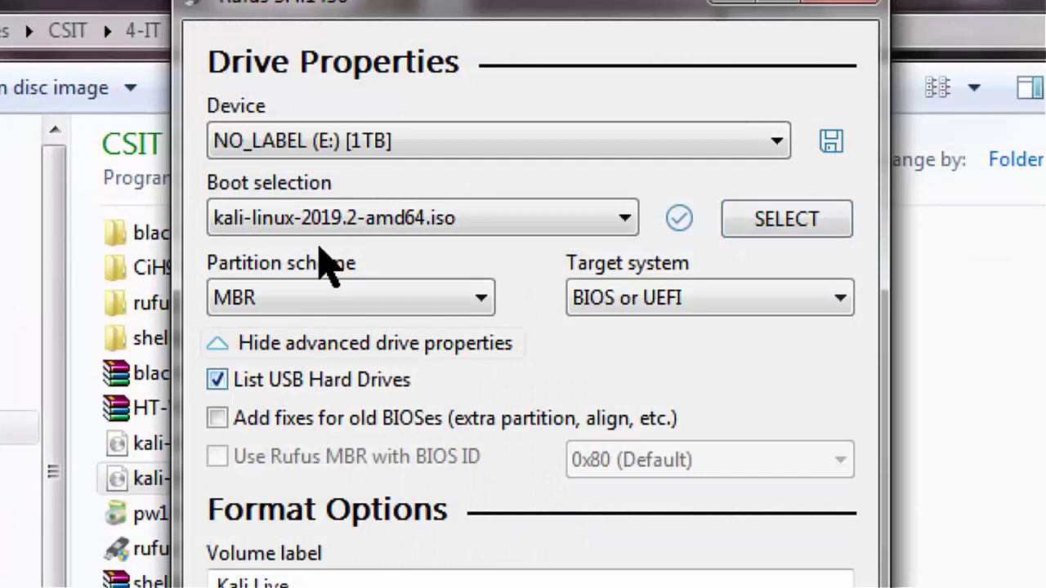
# - Write the Kali image to NO_LABEL (E:) [1TB] in ISO Image mode, accepting the data erasure, and close Rufus
pyautogui.click(317, 148)
pyautogui.click(348, 168)
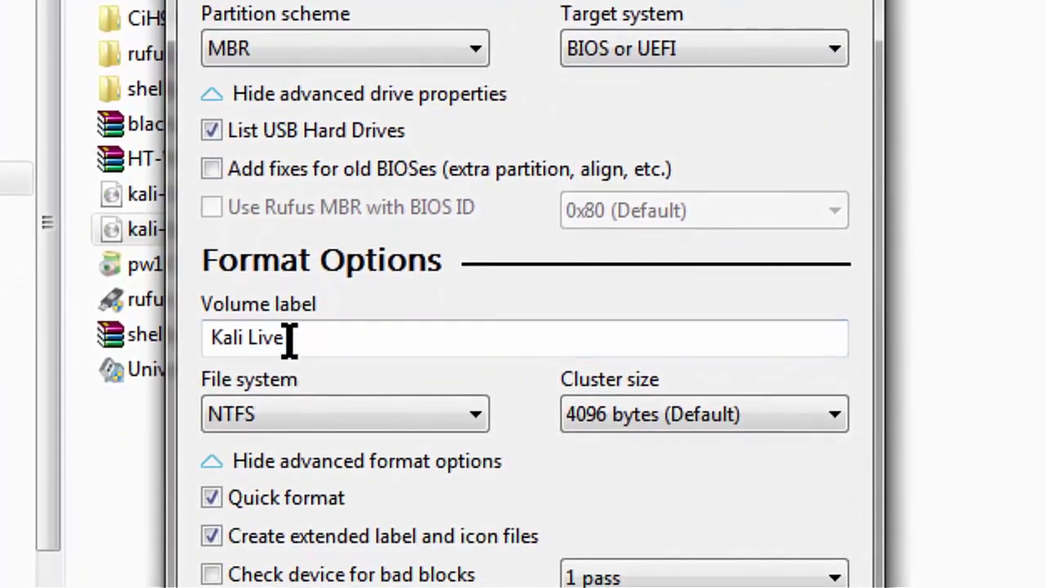
pyautogui.moveTo(290, 340); pyautogui.dragTo(155, 327)
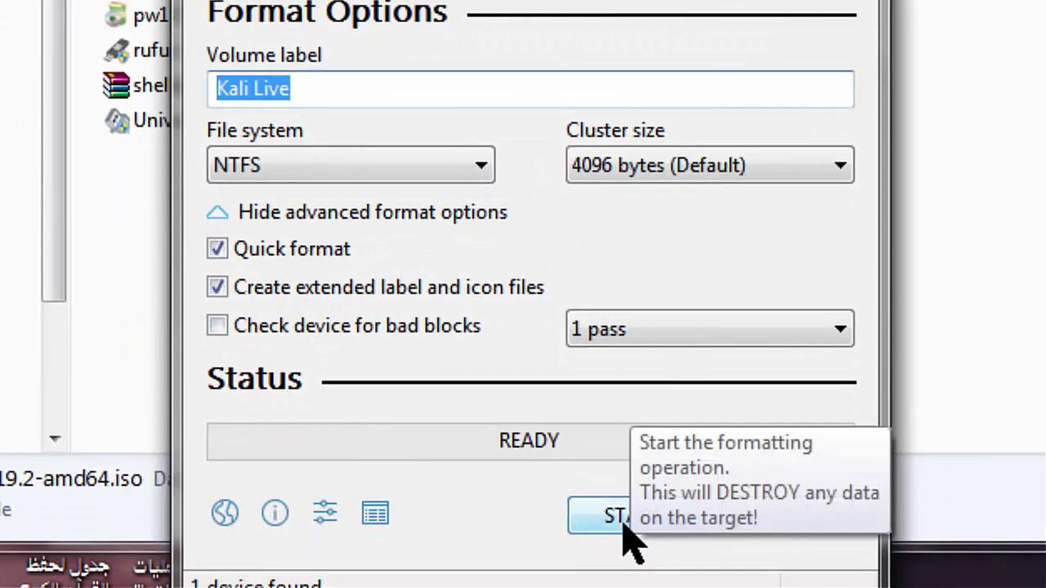
pyautogui.click(626, 525)
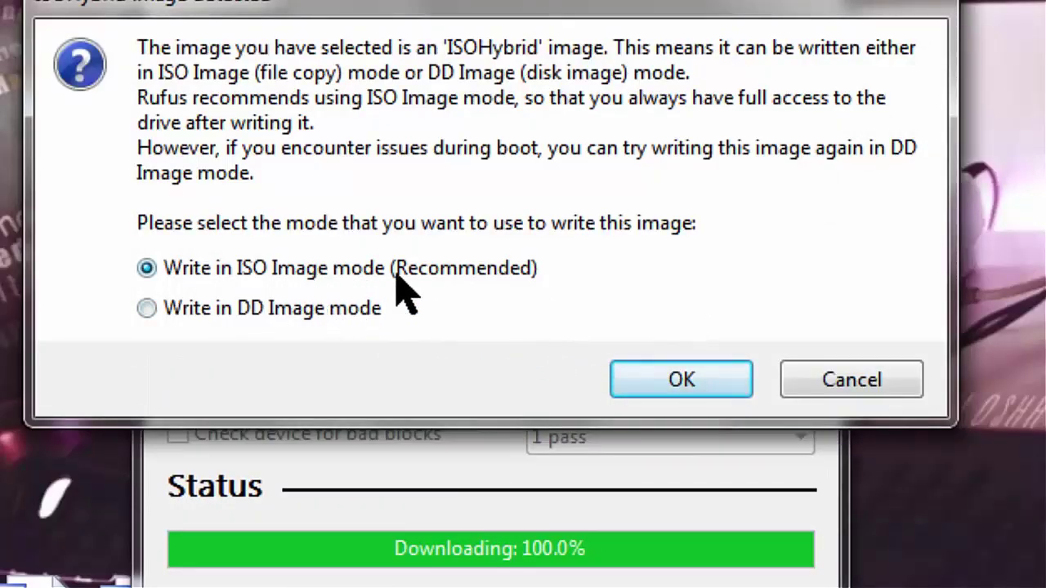
pyautogui.click(660, 372)
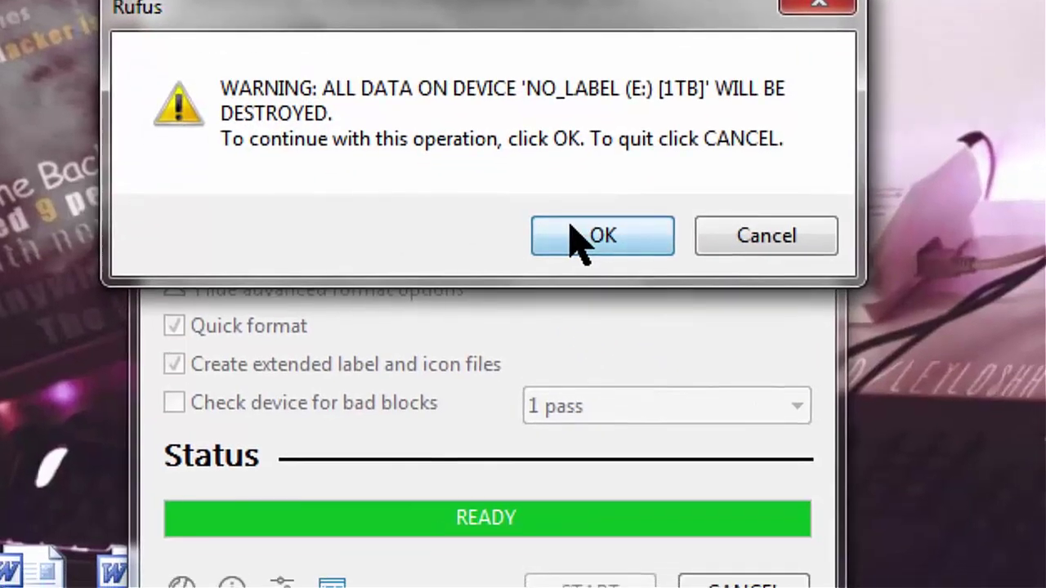
pyautogui.click(575, 239)
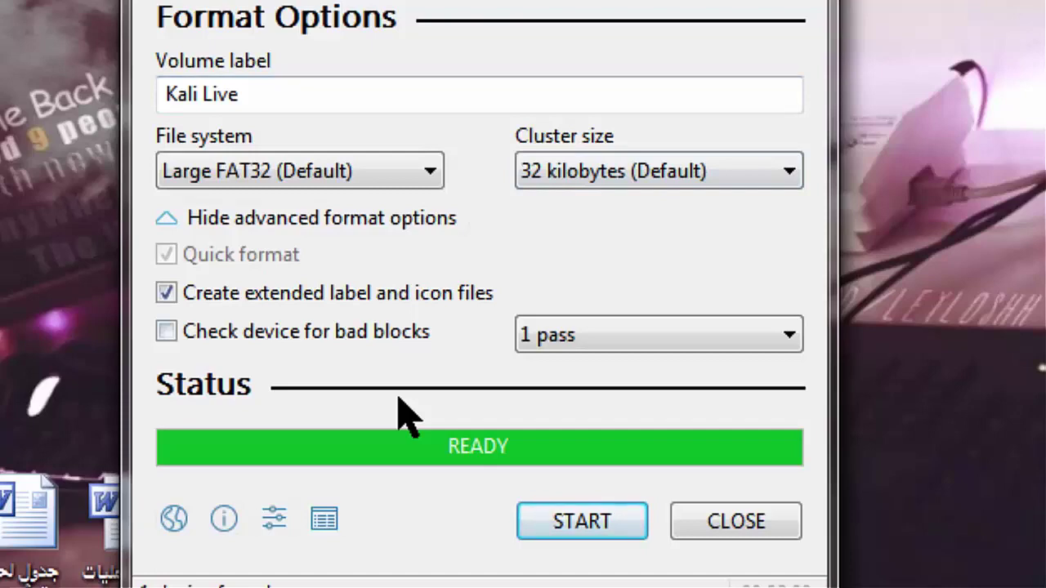
pyautogui.press('Tab')
pyautogui.press('Return')
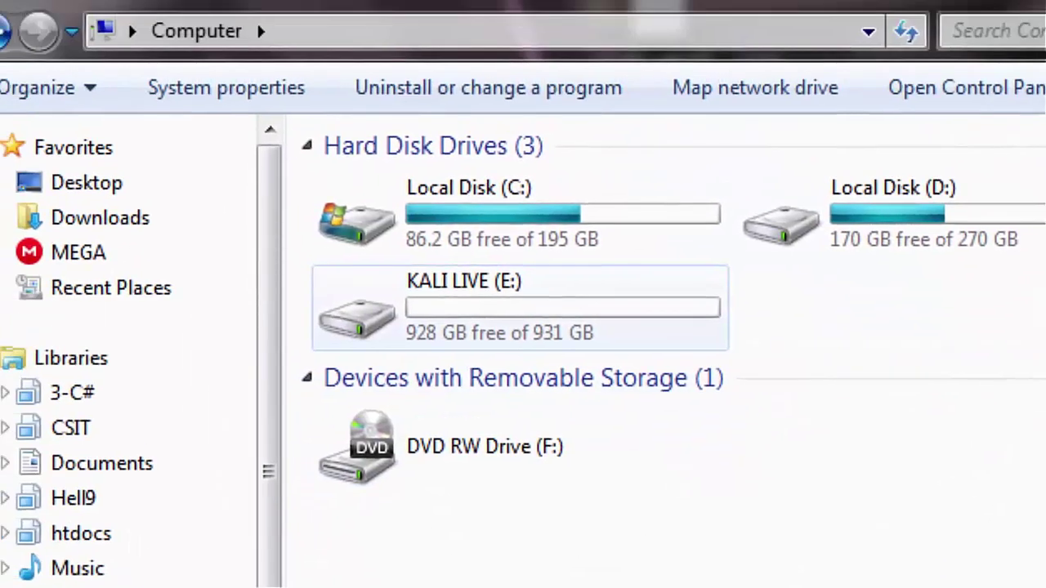
# - Check the files written to KALI LIVE (E:), and return to the Computer view
pyautogui.press('Return')
pyautogui.moveTo(561, 157); pyautogui.dragTo(310, 580)
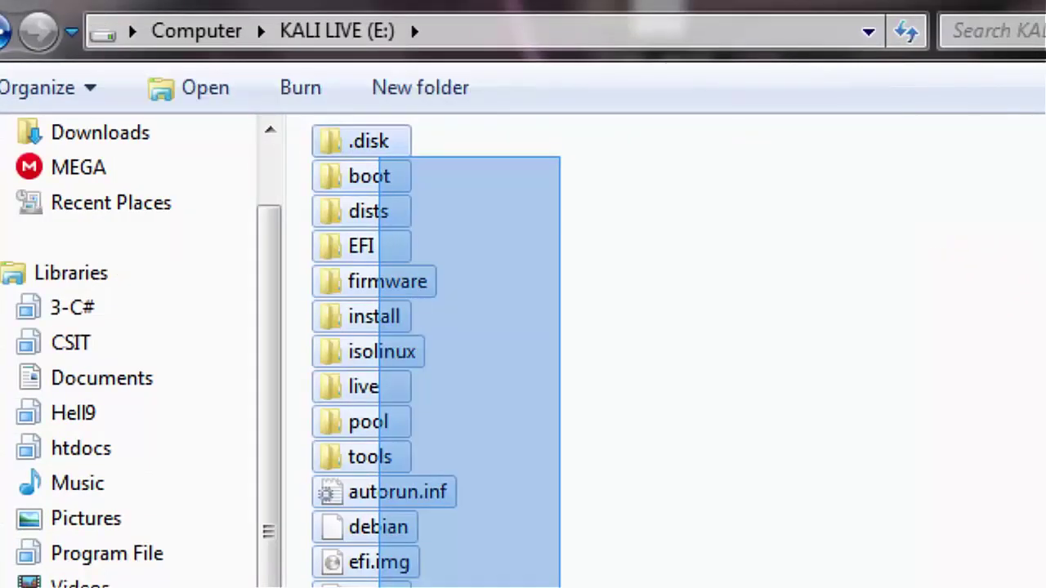
pyautogui.click(654, 327)
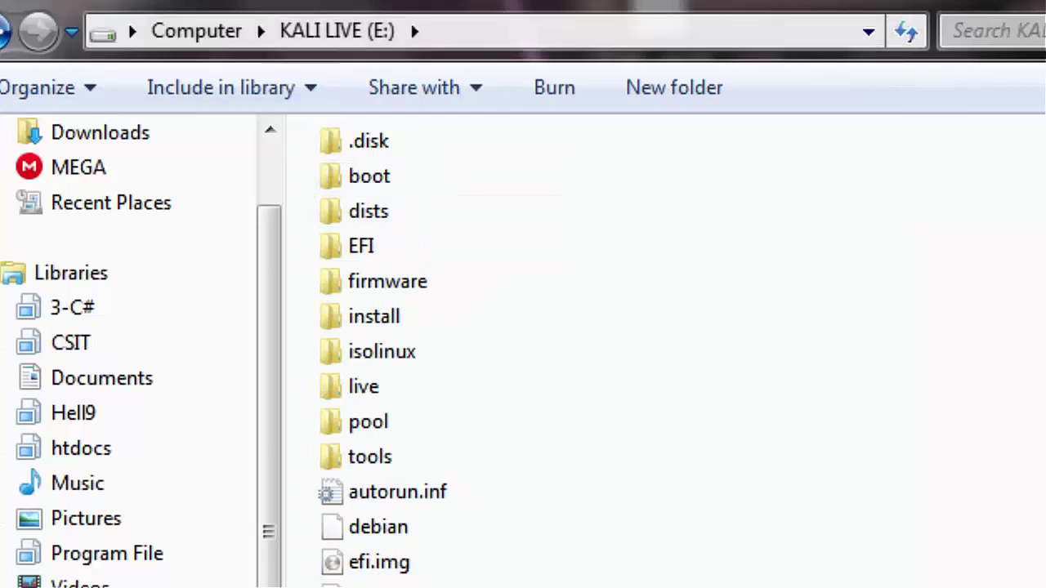
pyautogui.press('BackSpace')
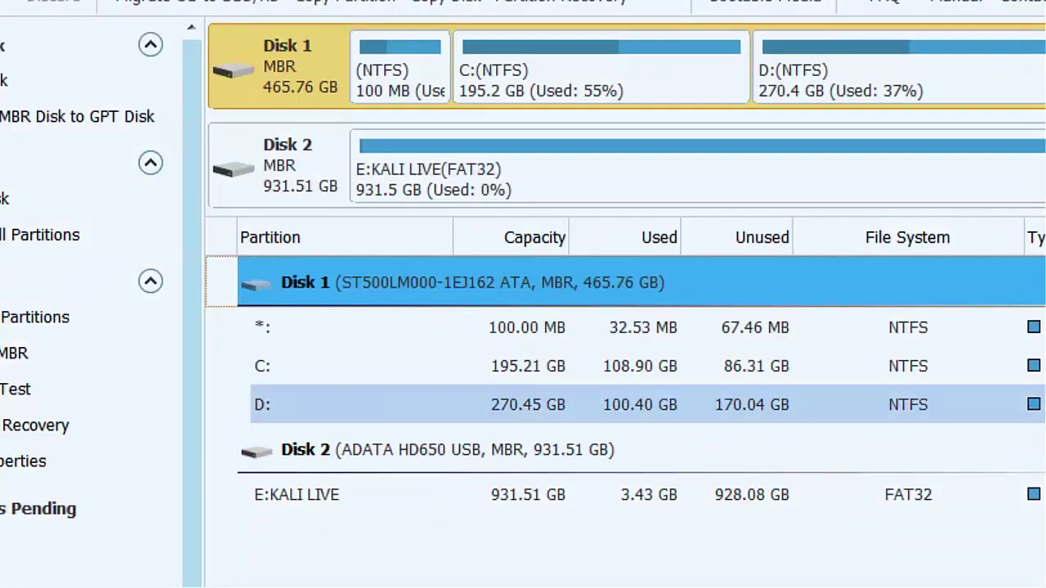
# - In MiniTool Partition Wizard, decline the version update and shrink the KALI LIVE partition on Disk 2 to 250.38 GB
pyautogui.rightClick(531, 494)
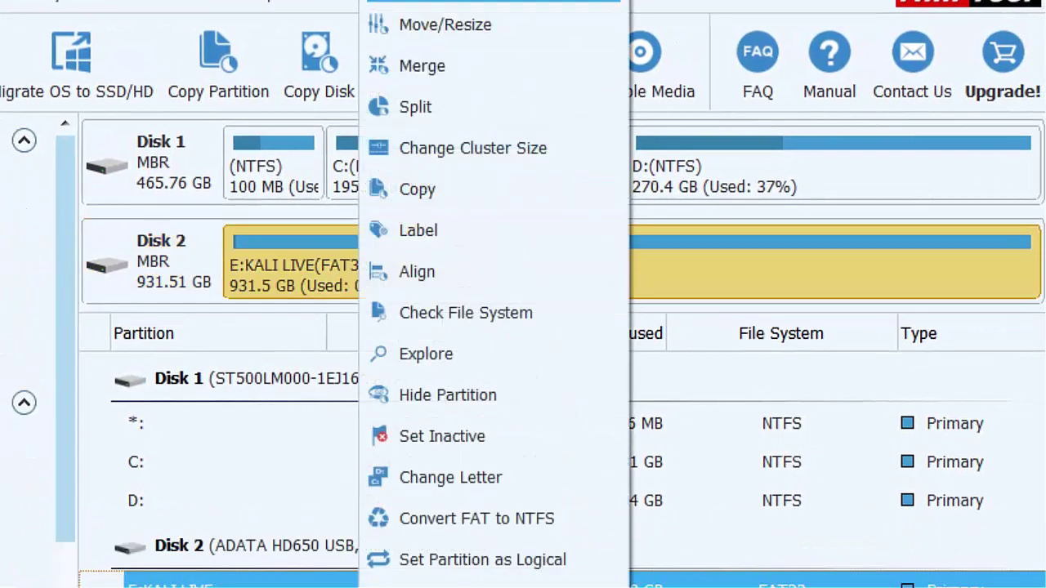
pyautogui.click(445, 24)
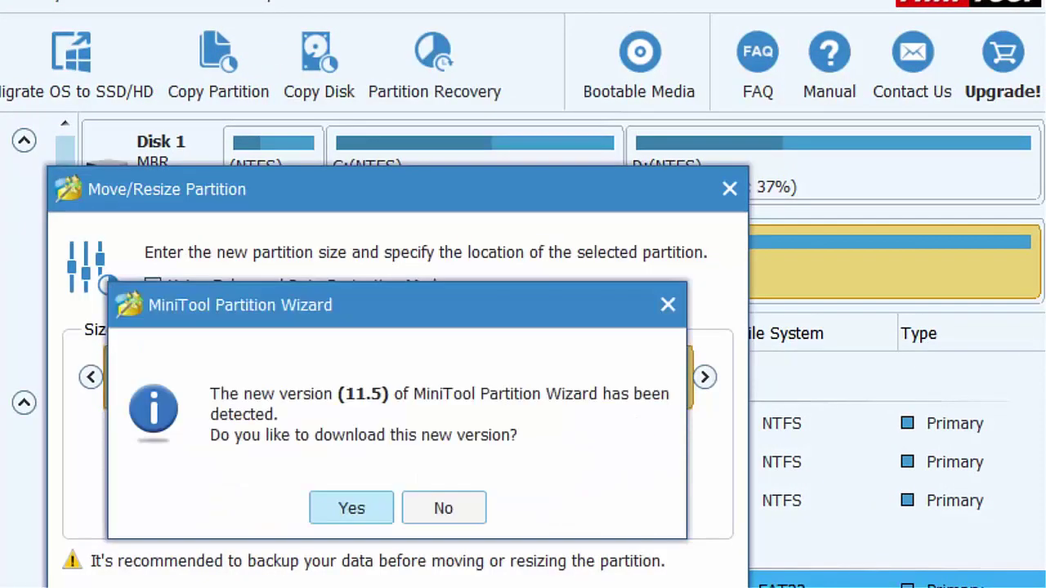
pyautogui.click(444, 506)
pyautogui.moveTo(705, 376); pyautogui.dragTo(292, 377)
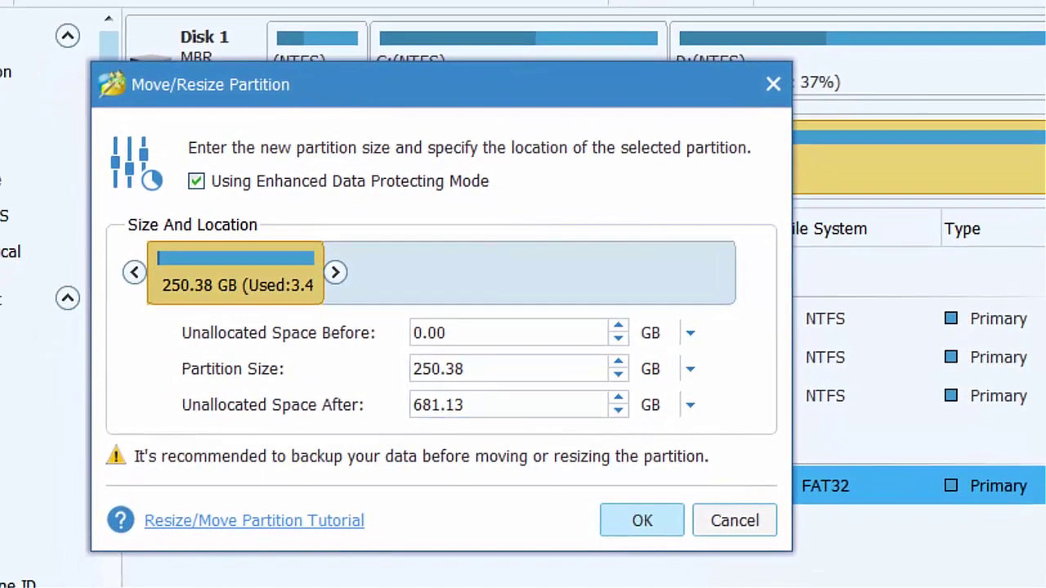
pyautogui.press('Return')
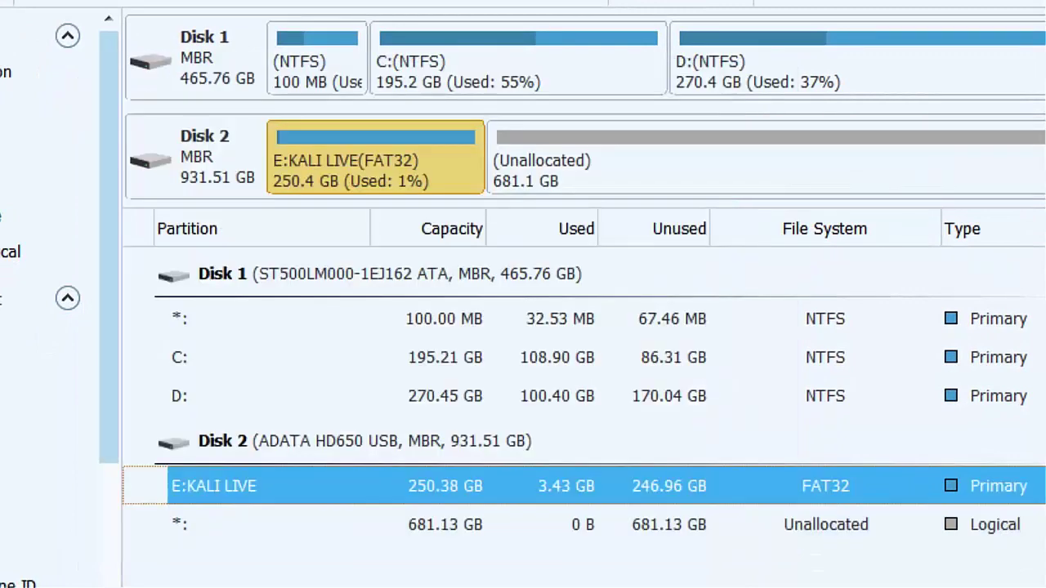
# - Start a new primary partition in Disk 2's unallocated space and open its file system choices
pyautogui.click(491, 524)
pyautogui.rightClick(569, 158)
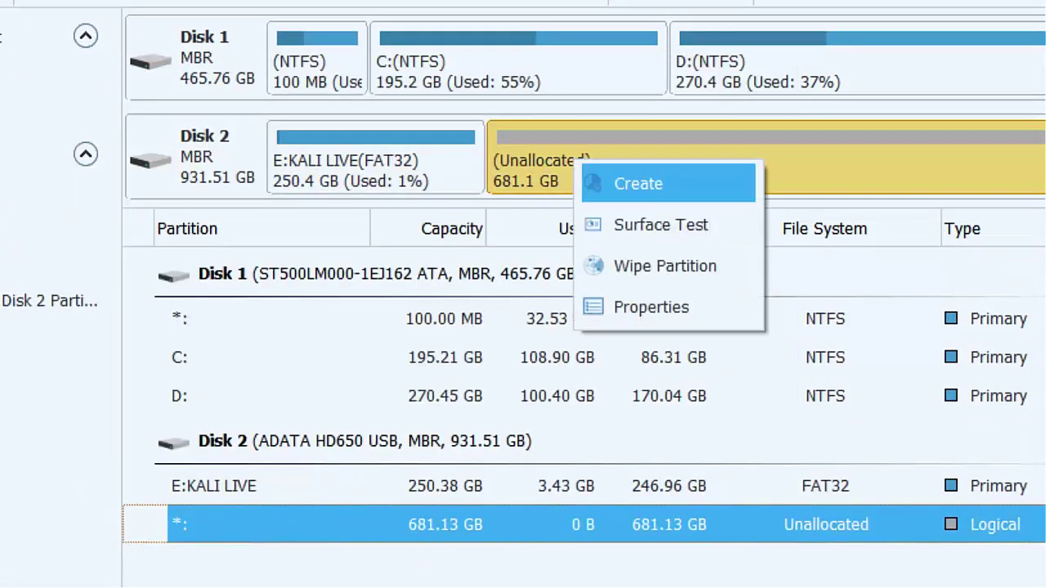
pyautogui.click(622, 182)
pyautogui.click(426, 260)
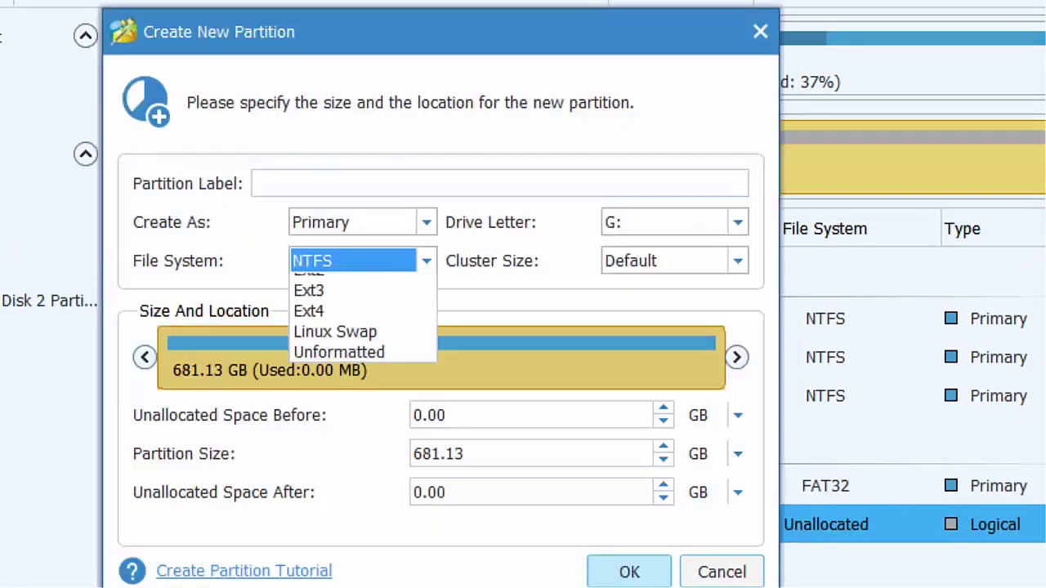